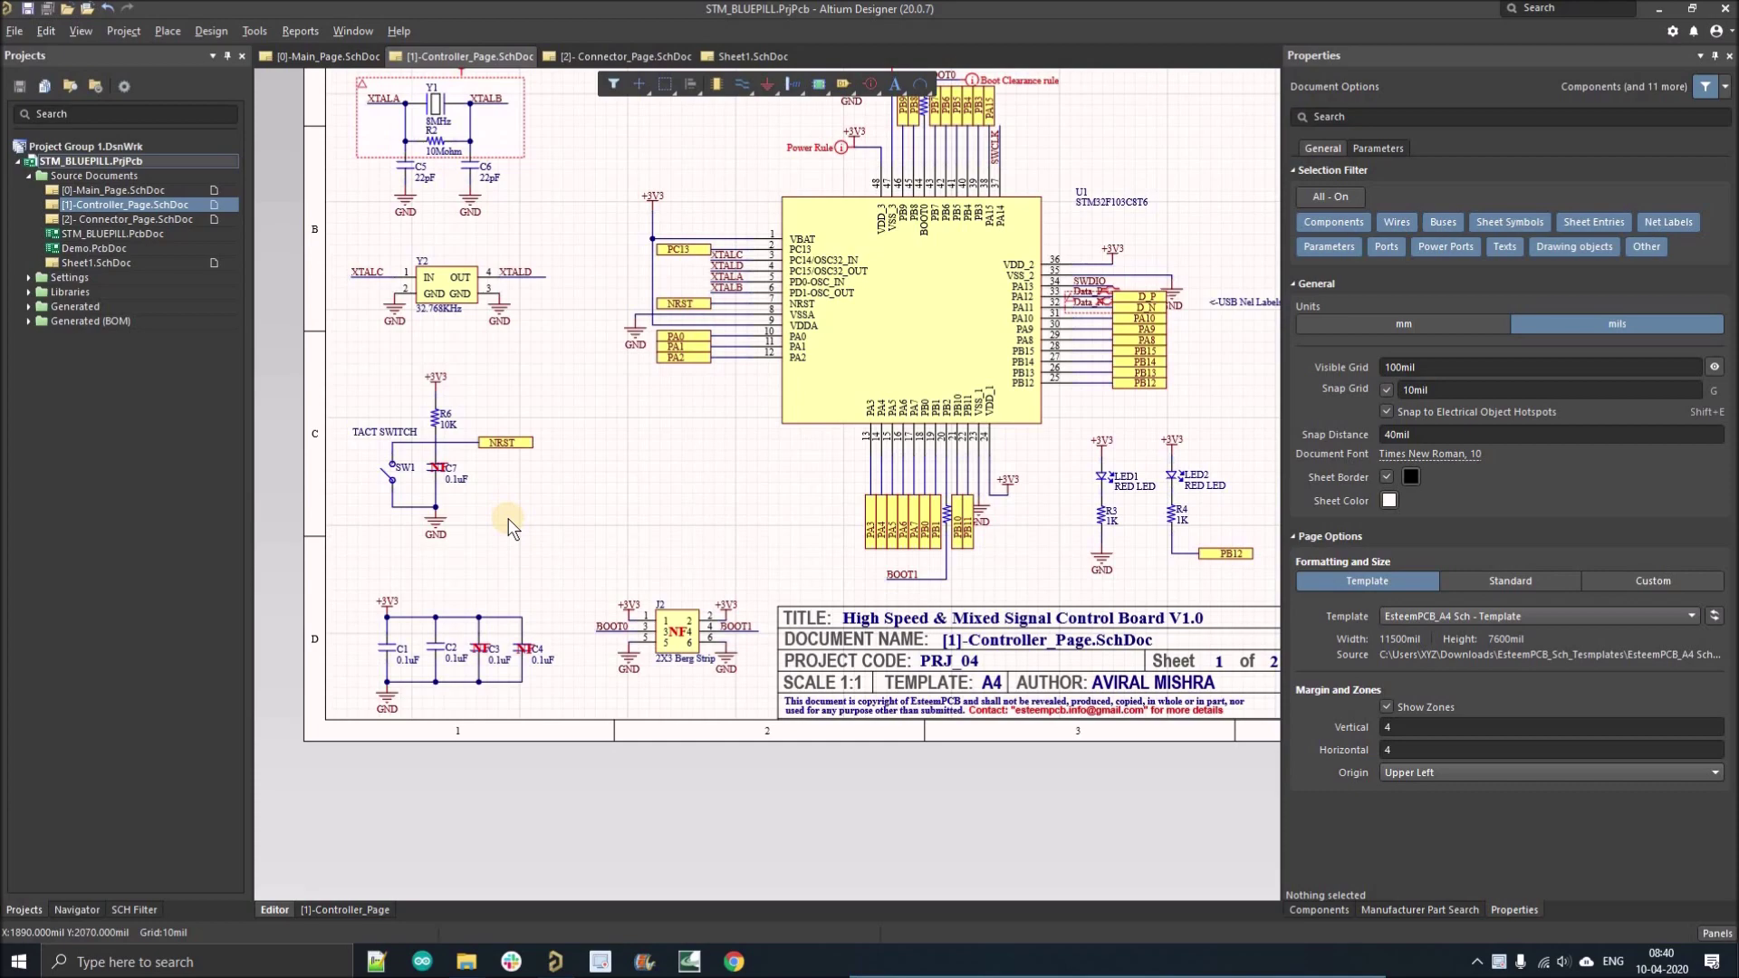
Zoom and pan the schematic to inspect C3, C4, C7 and J2 marked NF.
{"action": "scroll", "coordinate": [484, 371], "scroll_direction": "up", "scroll_amount": 3, "text": "ctrl"}
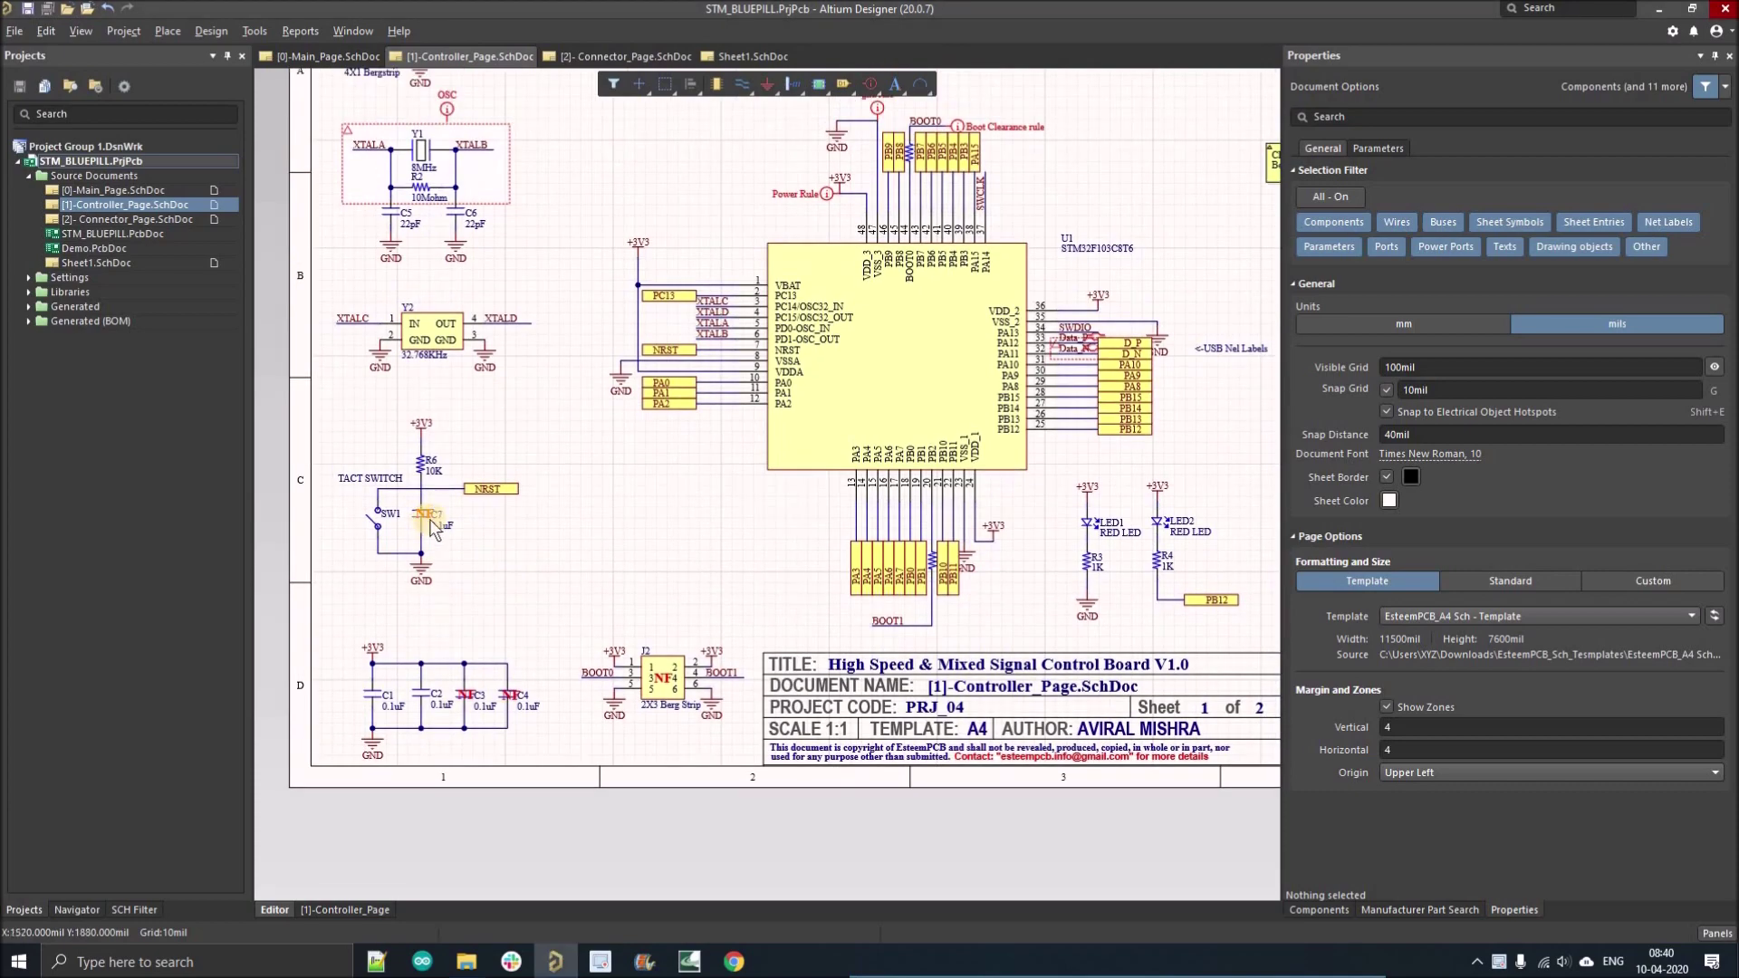
{"action": "scroll", "coordinate": [405, 509], "scroll_direction": "up", "scroll_amount": 2, "text": "ctrl"}
{"action": "scroll", "coordinate": [408, 442], "scroll_direction": "down", "scroll_amount": 1}
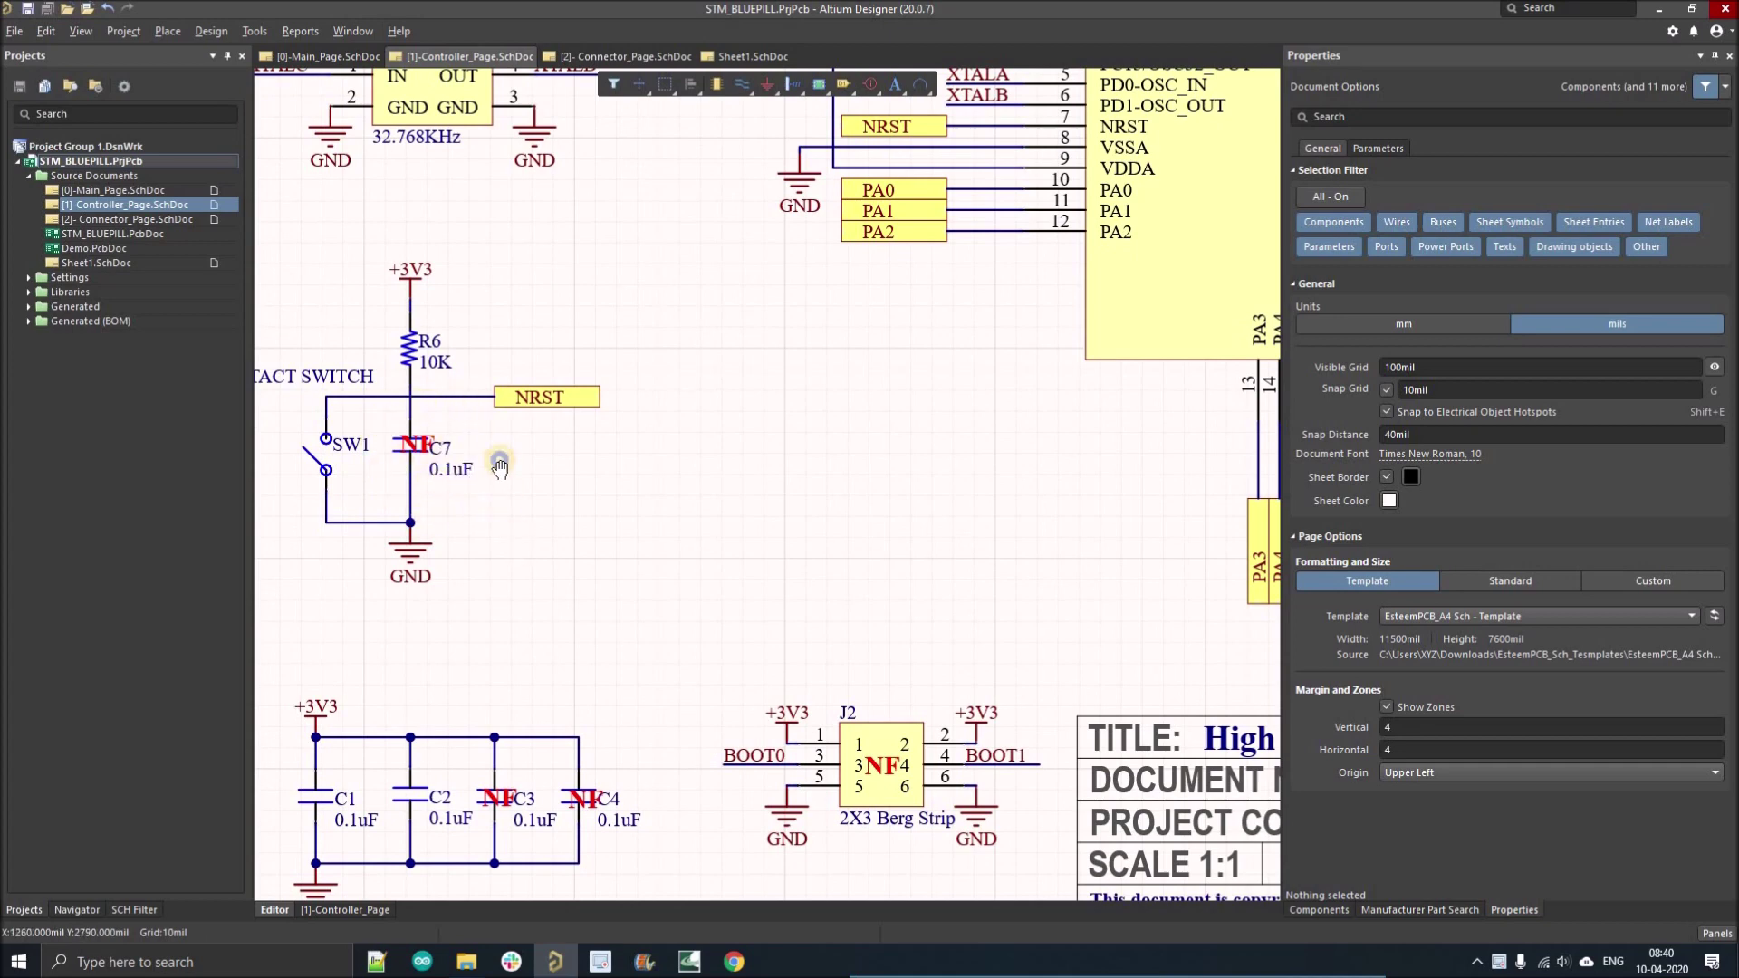
{"action": "scroll", "coordinate": [507, 579], "scroll_direction": "down", "scroll_amount": 1}
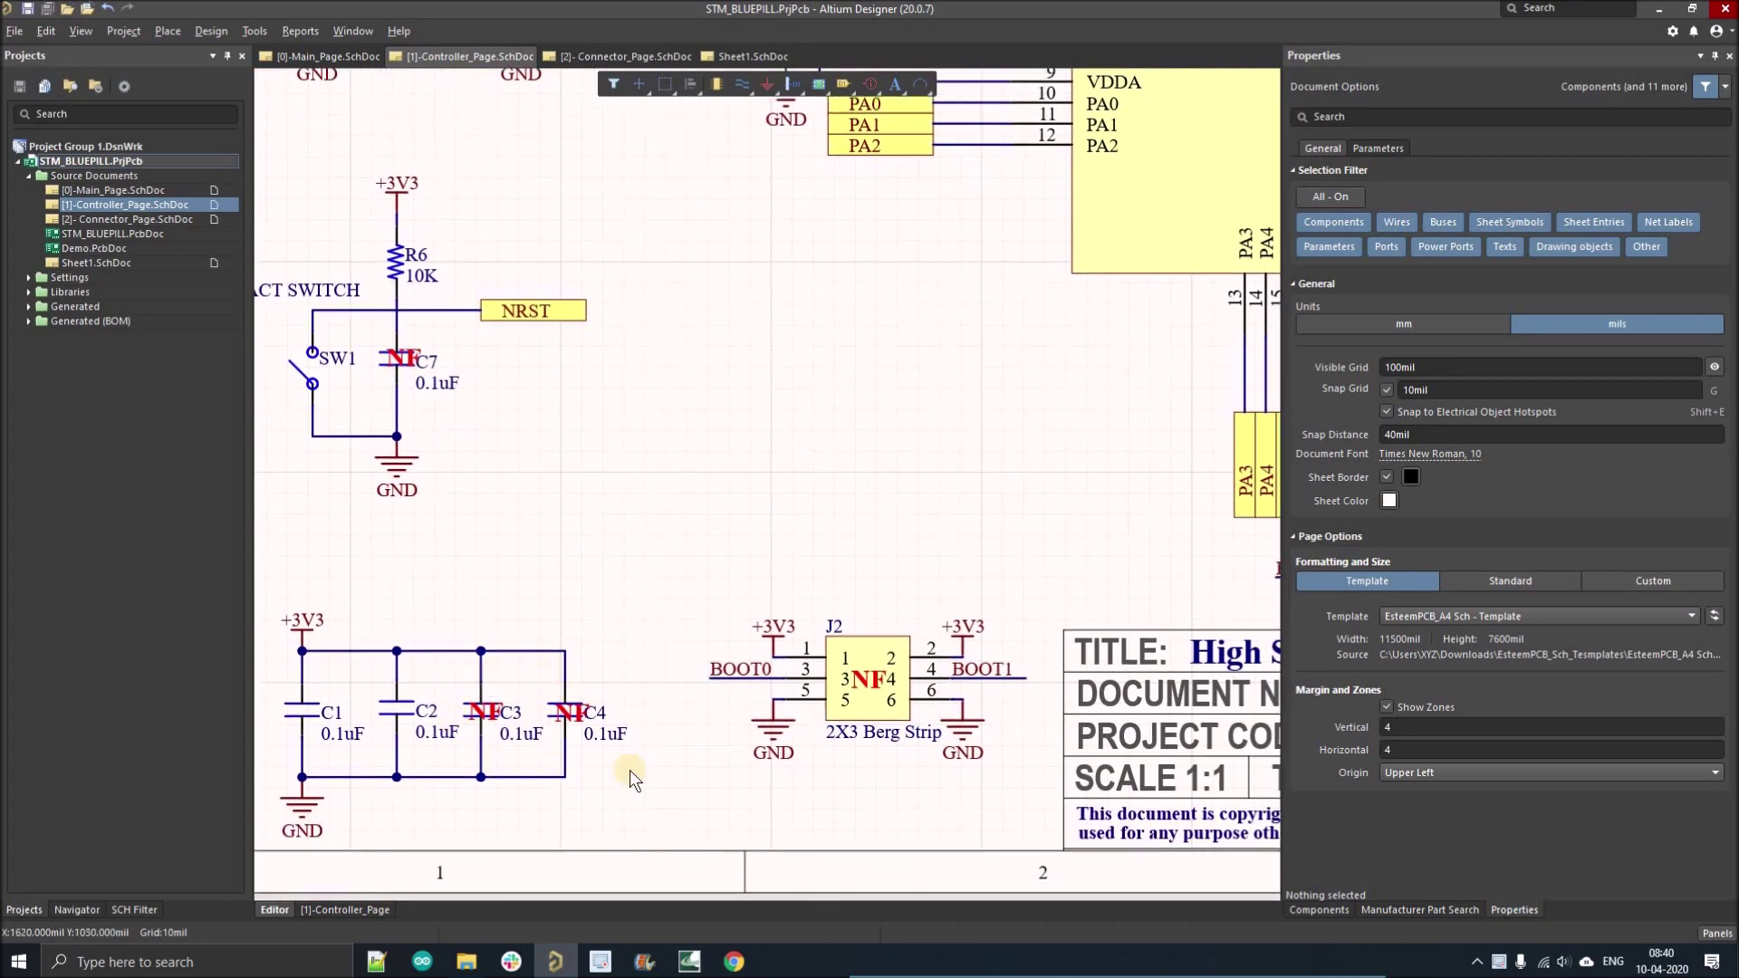
{"action": "scroll", "coordinate": [655, 469], "scroll_direction": "down", "scroll_amount": 2, "text": "ctrl"}
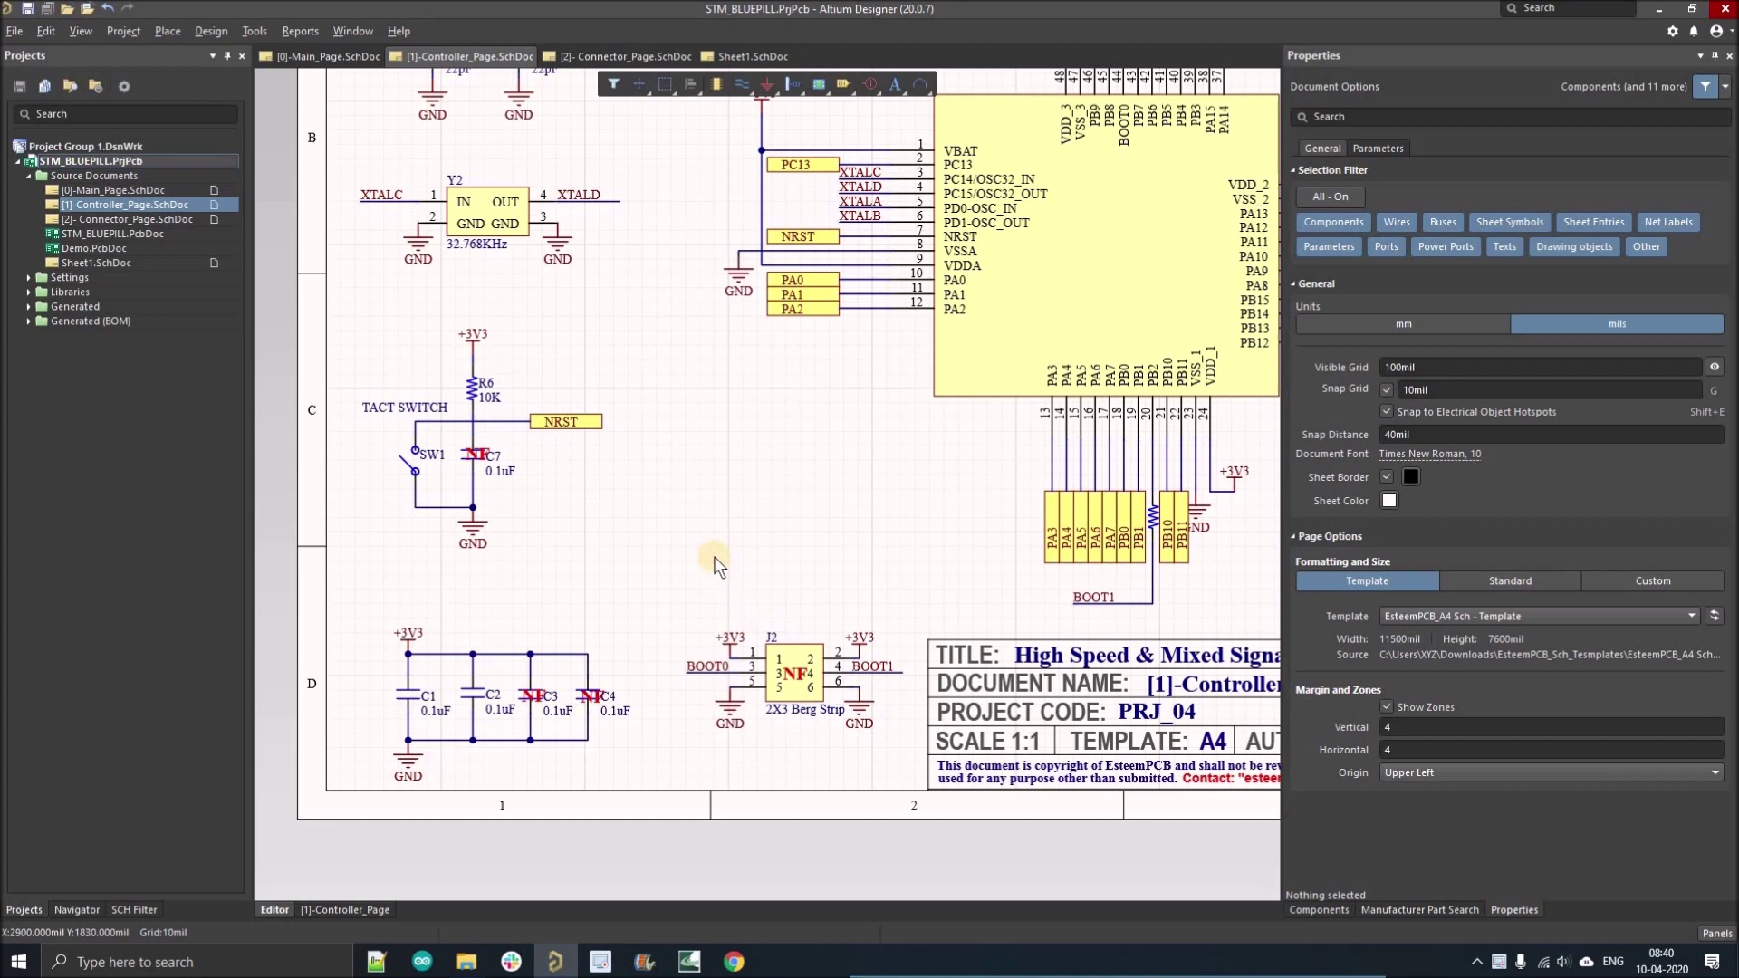
{"action": "scroll", "coordinate": [705, 538], "scroll_direction": "down", "scroll_amount": 1, "text": "ctrl"}
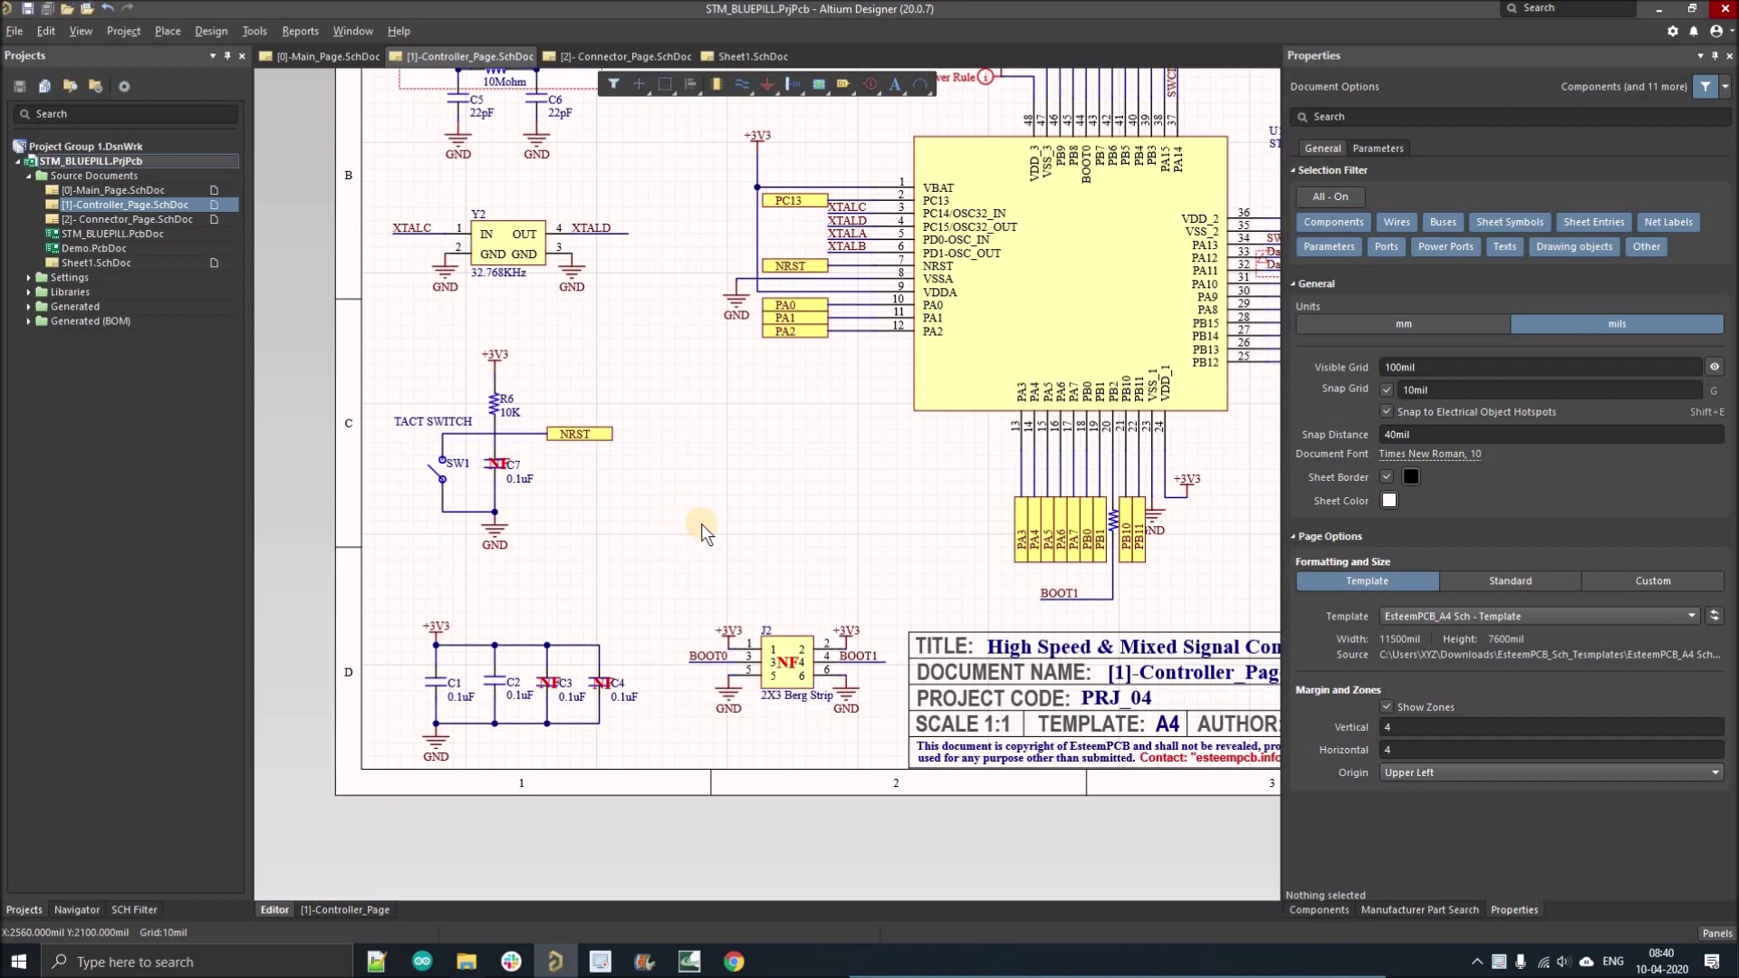
{"action": "right_click_drag", "start_coordinate": [668, 558], "coordinate": [664, 563]}
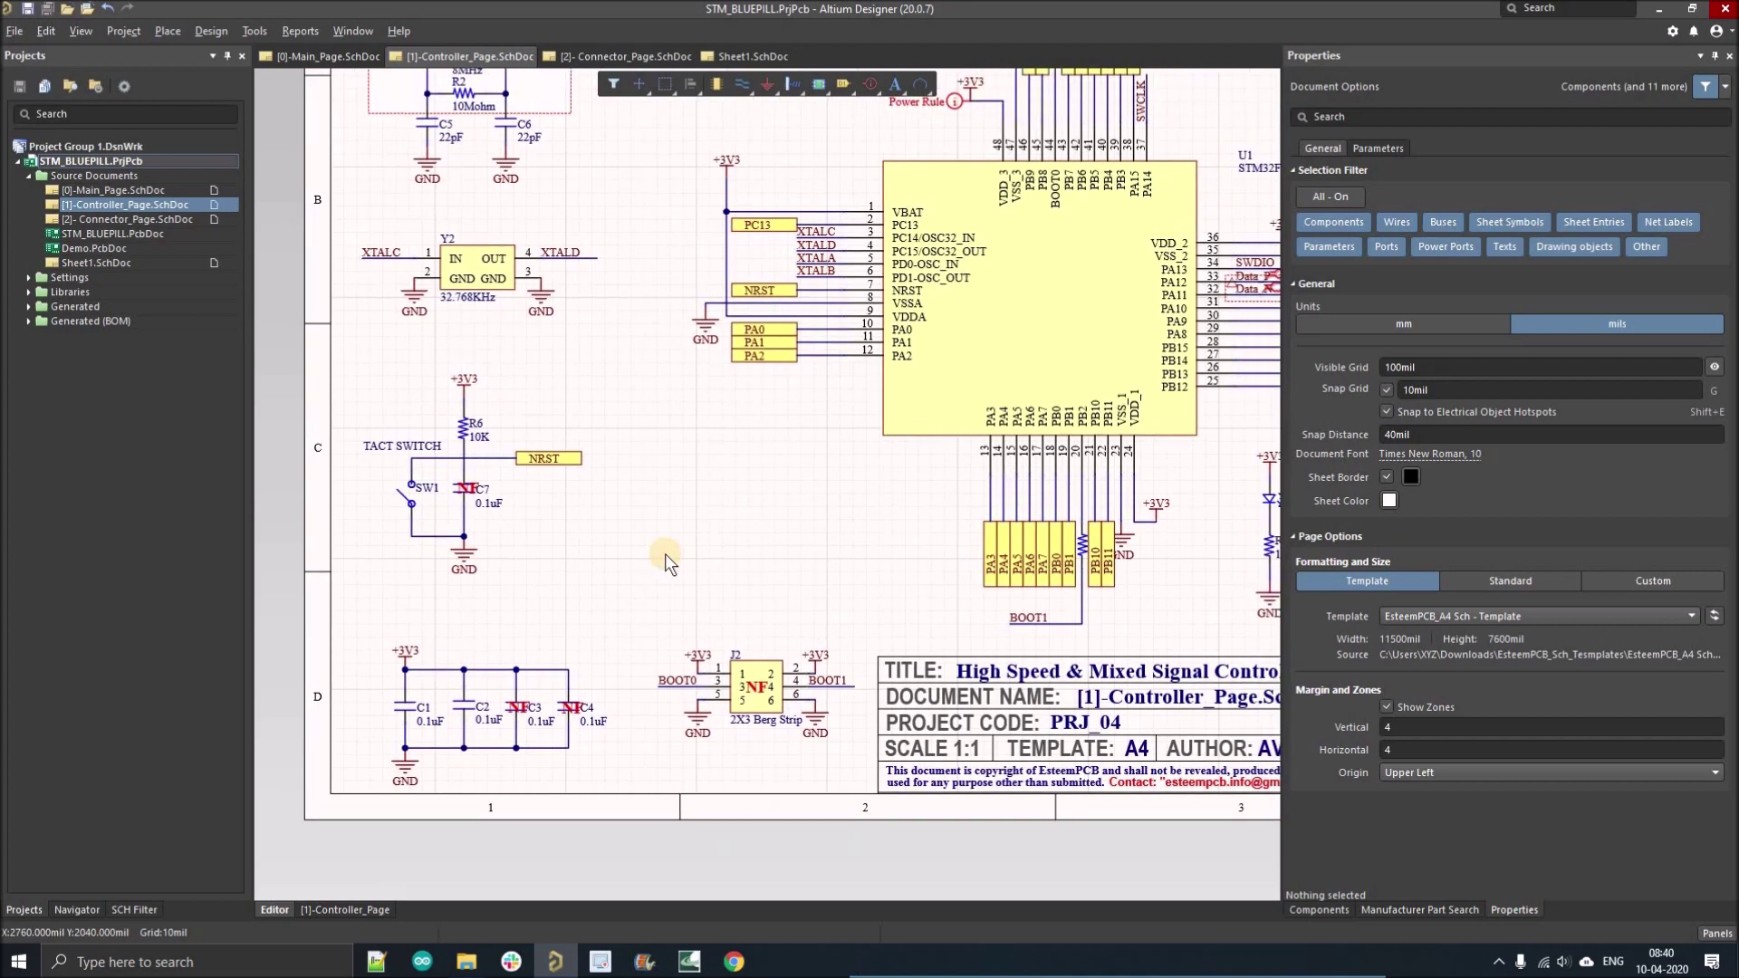
{"action": "right_click_drag", "start_coordinate": [644, 576], "coordinate": [659, 536]}
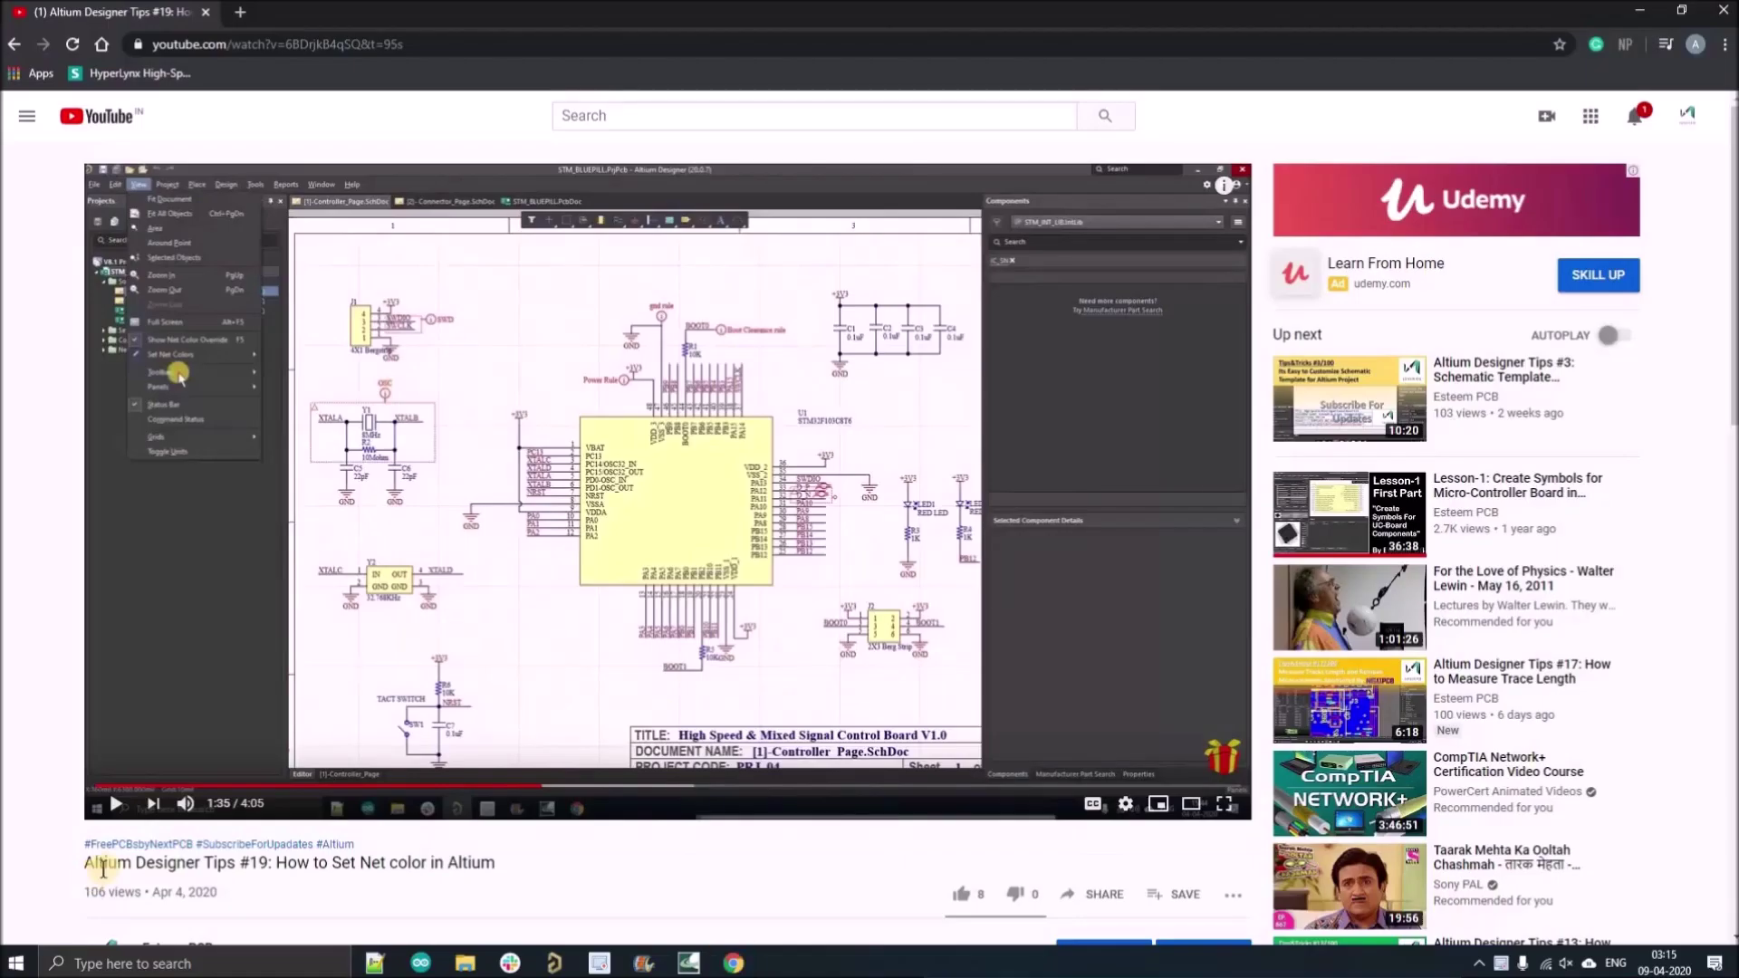
{"action": "scroll", "coordinate": [102, 868], "scroll_direction": "down", "scroll_amount": 7}
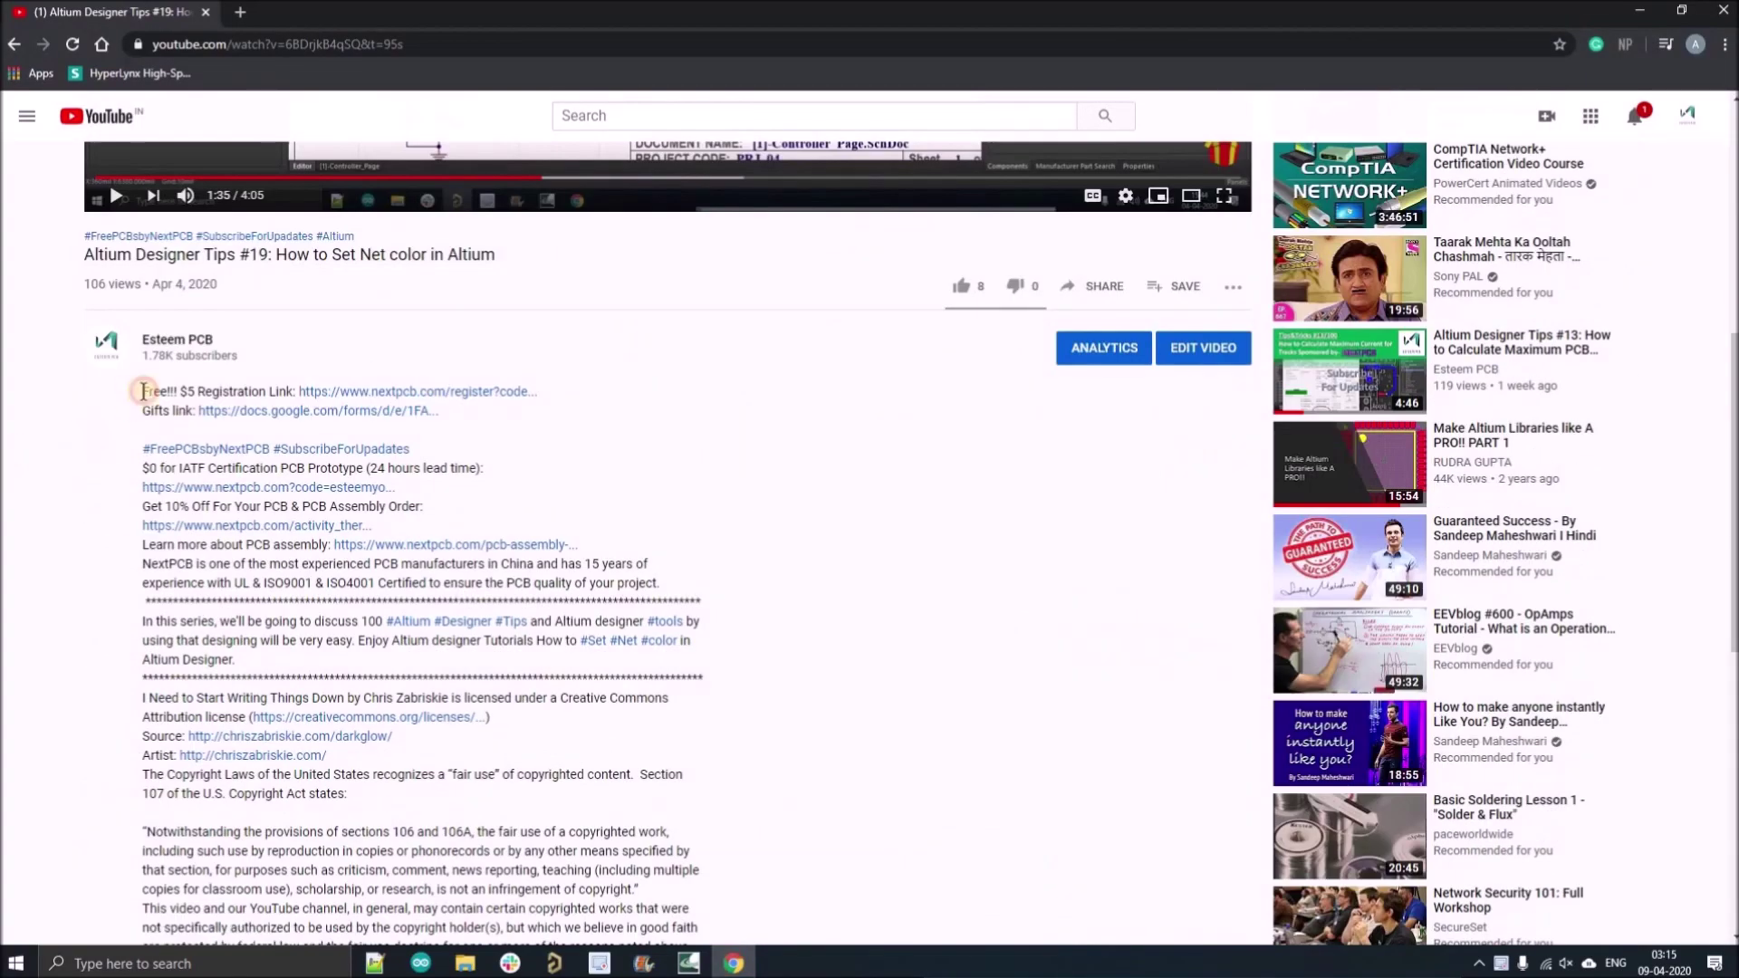
Highlight the offer lines in the video description, then follow the NextPCB registration link.
{"action": "left_click_drag", "start_coordinate": [143, 392], "coordinate": [301, 407]}
{"action": "left_click_drag", "start_coordinate": [143, 469], "coordinate": [496, 472]}
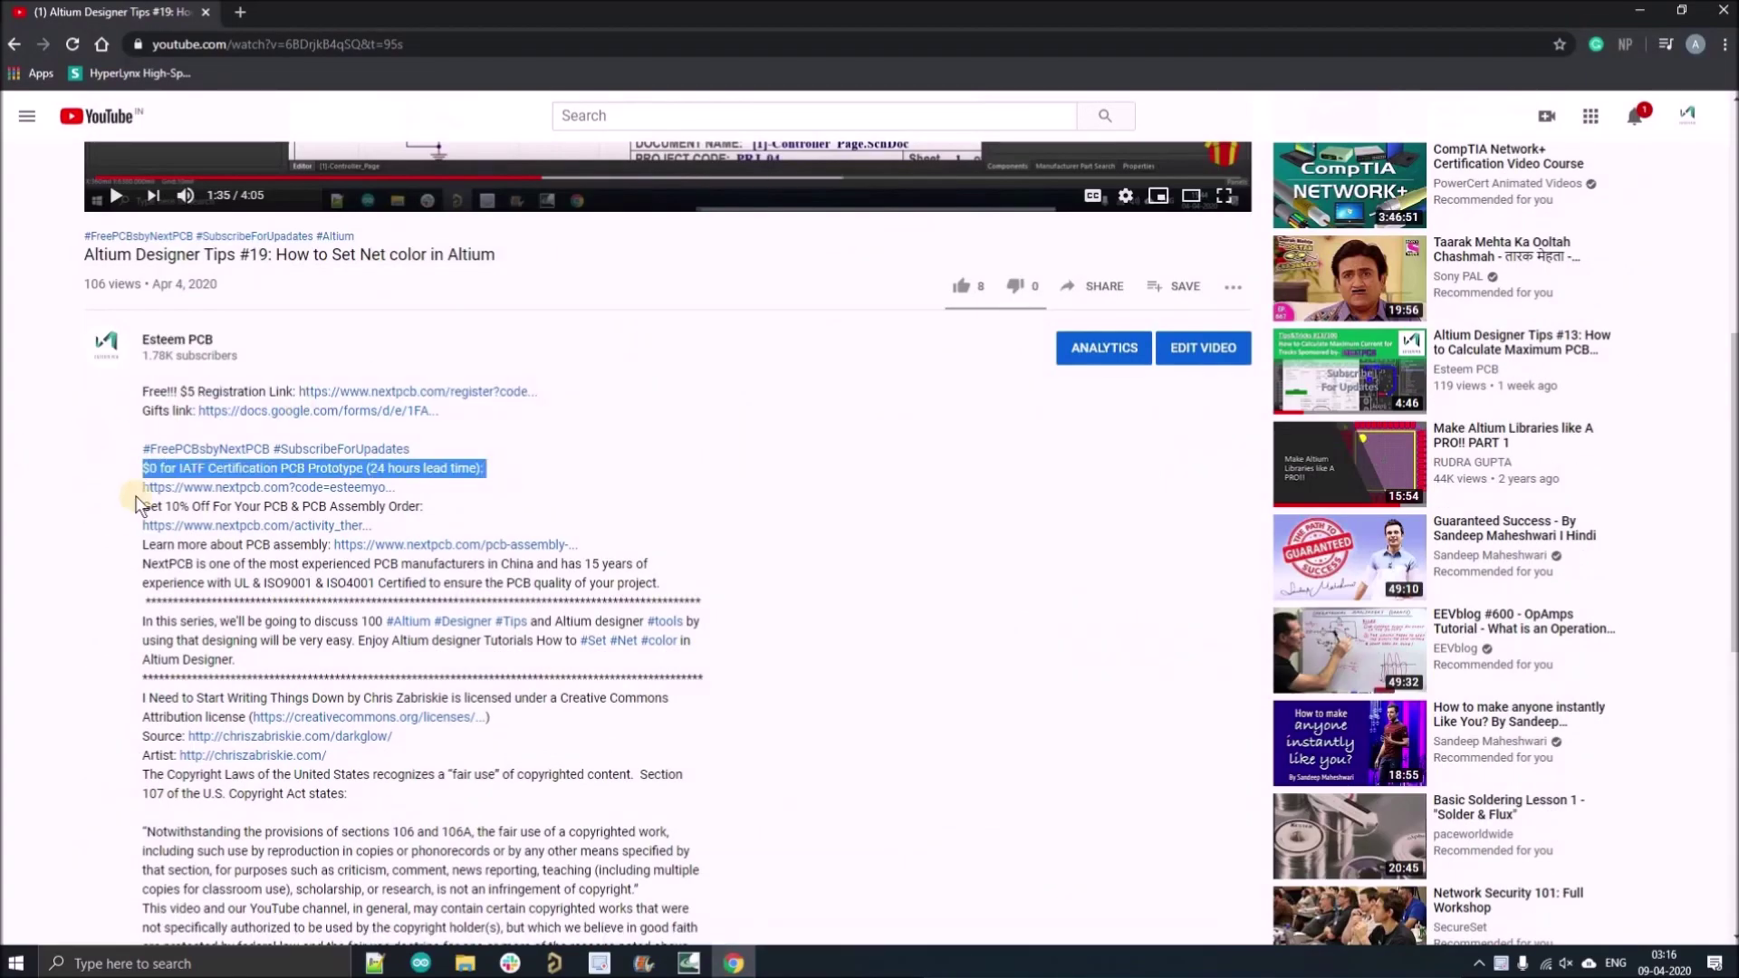
{"action": "left_click_drag", "start_coordinate": [143, 507], "coordinate": [429, 518]}
{"action": "left_click", "coordinate": [322, 439]}
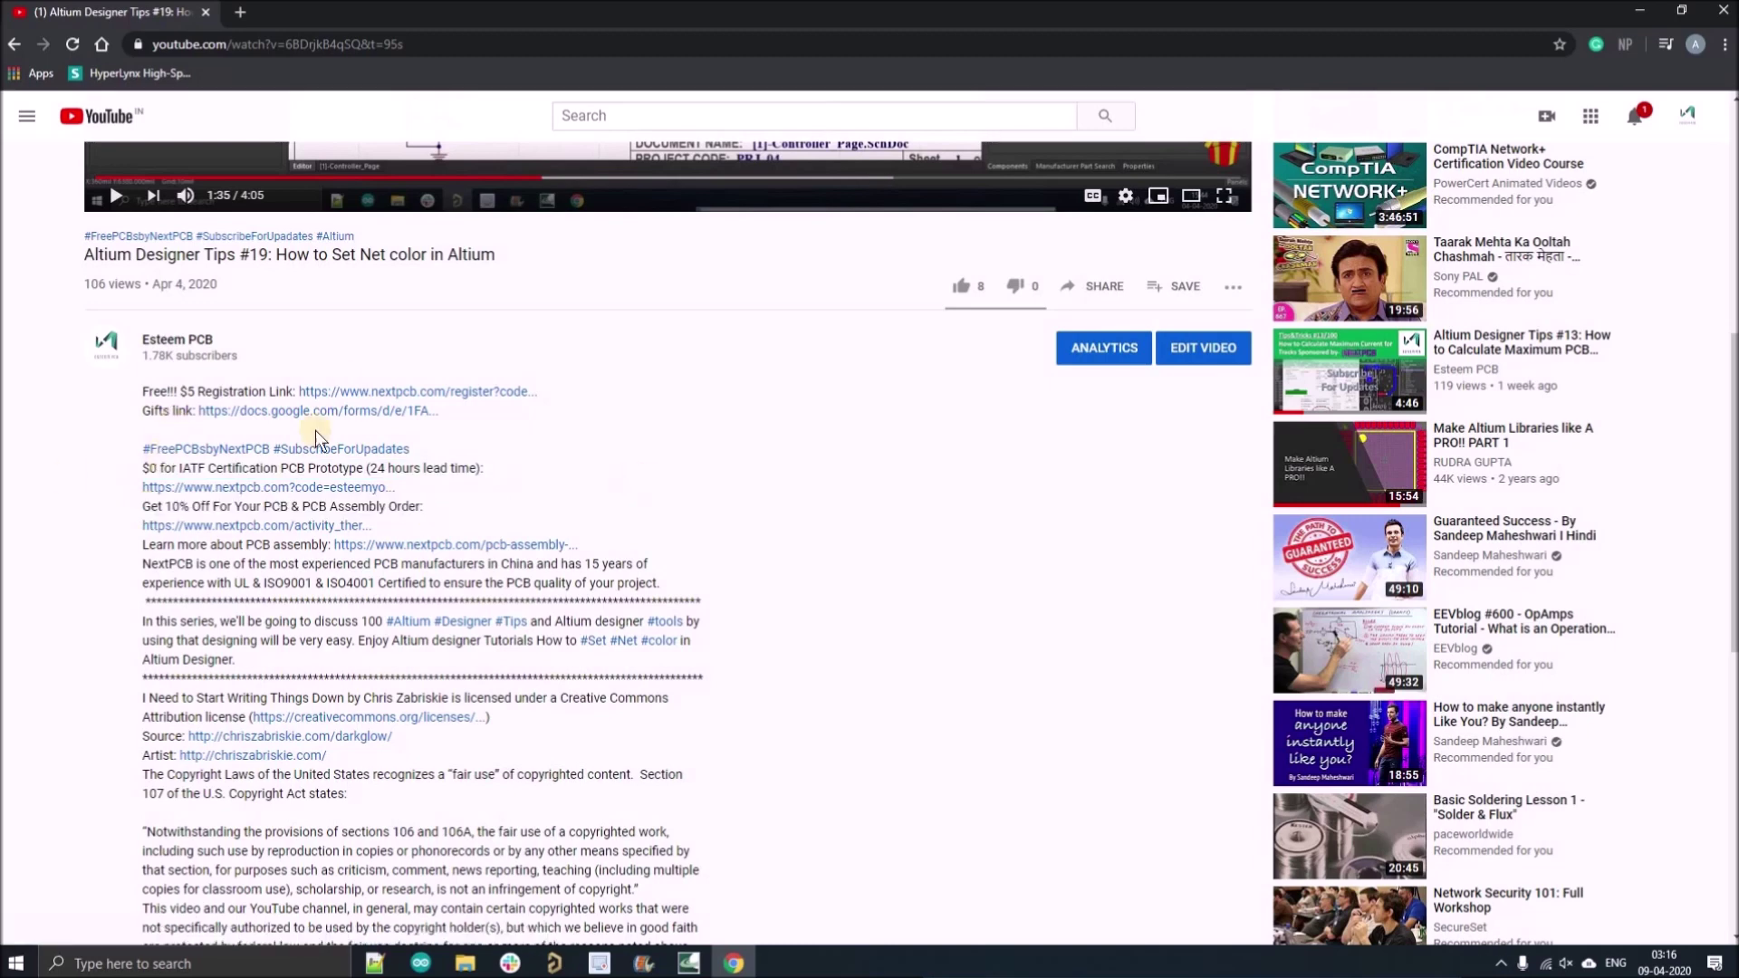
{"action": "left_click", "coordinate": [323, 399]}
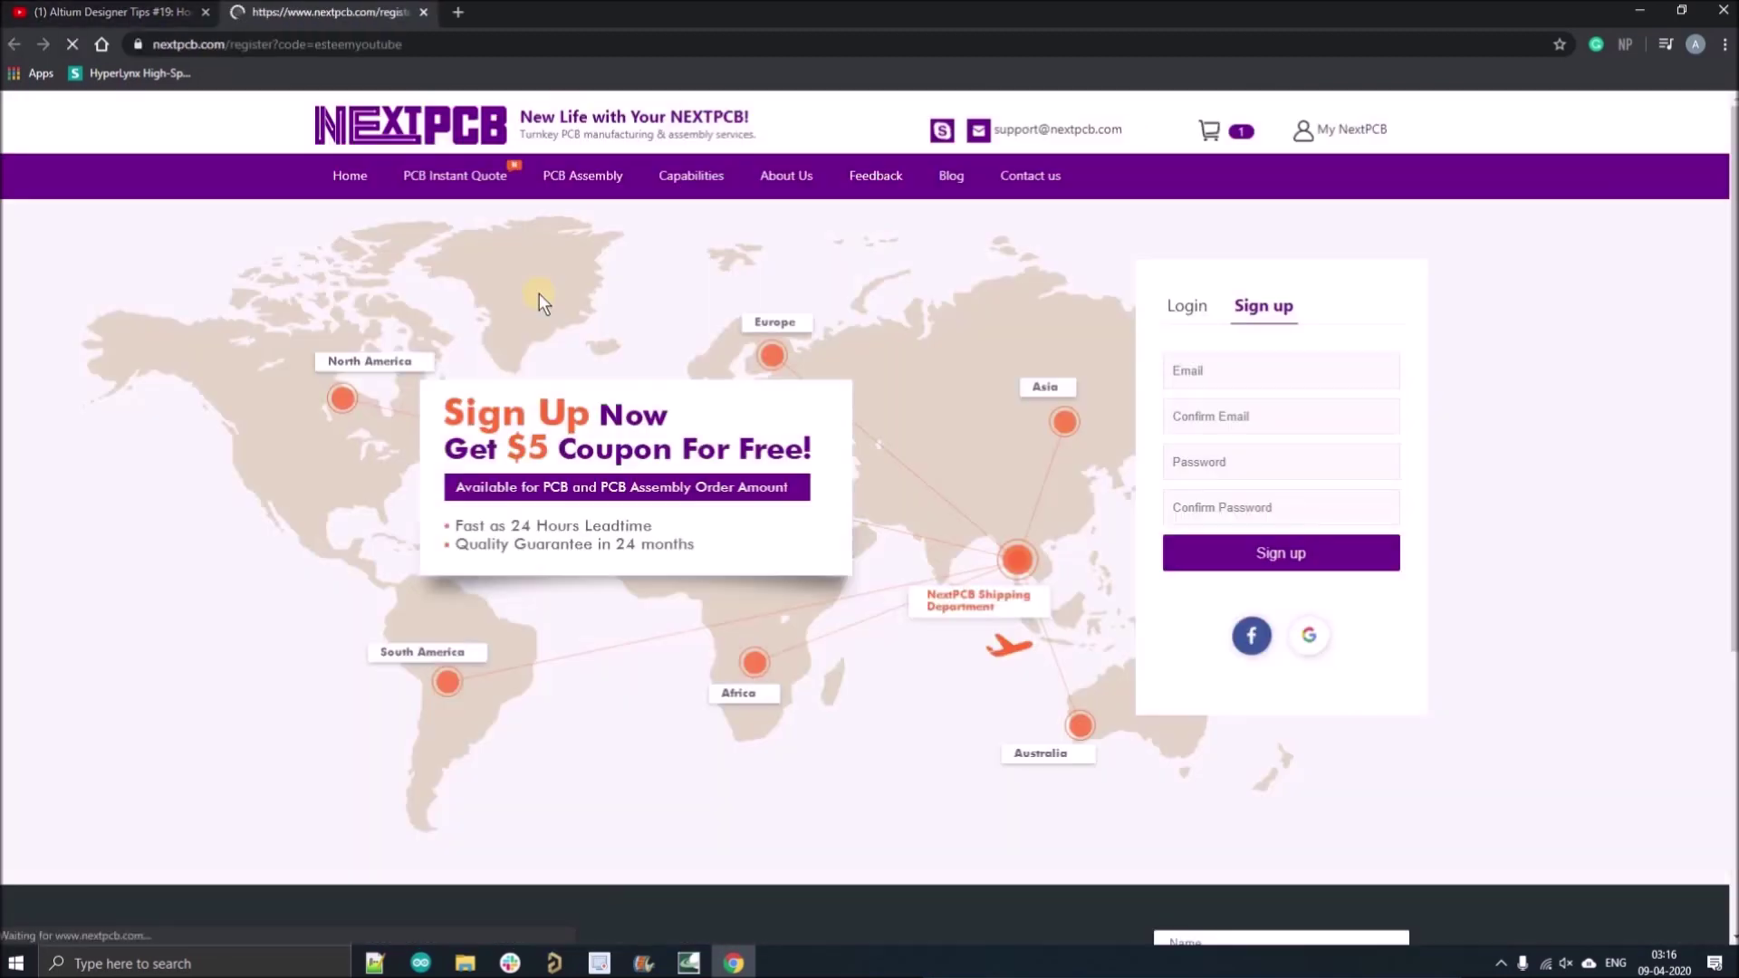
Fill in the sign-up e-mail and matching passwords, tick reCAPTCHA, and submit.
{"action": "left_click", "coordinate": [1235, 381]}
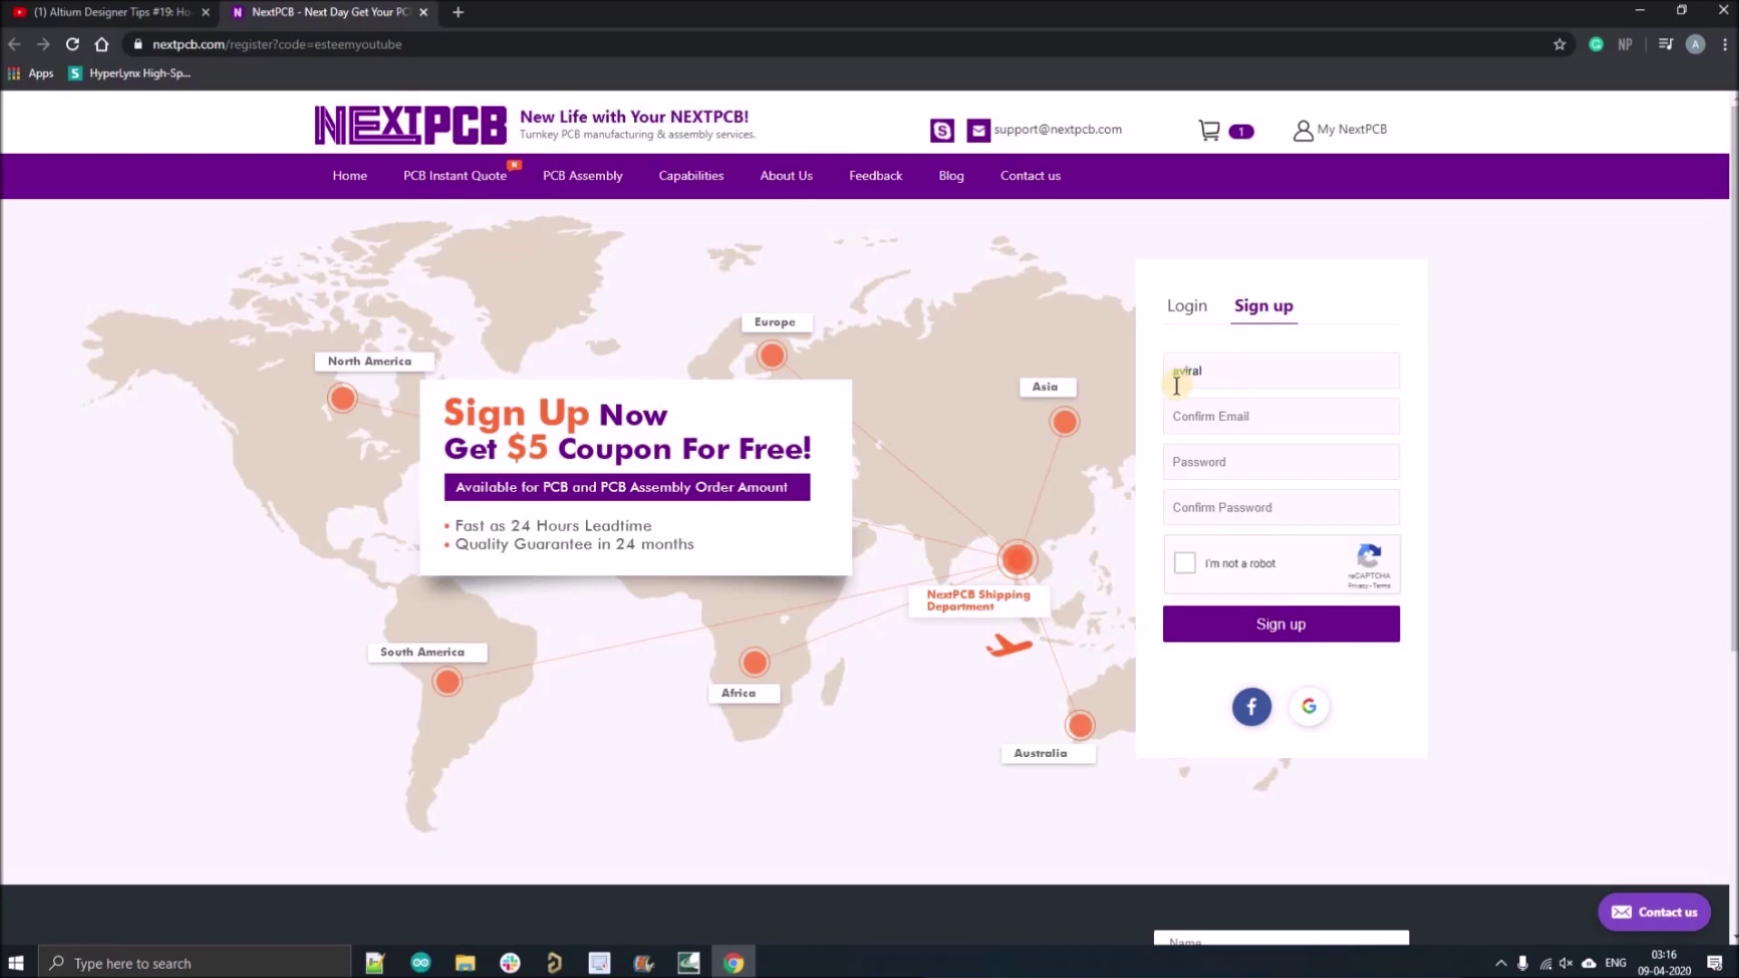
{"action": "left_click", "coordinate": [1194, 420]}
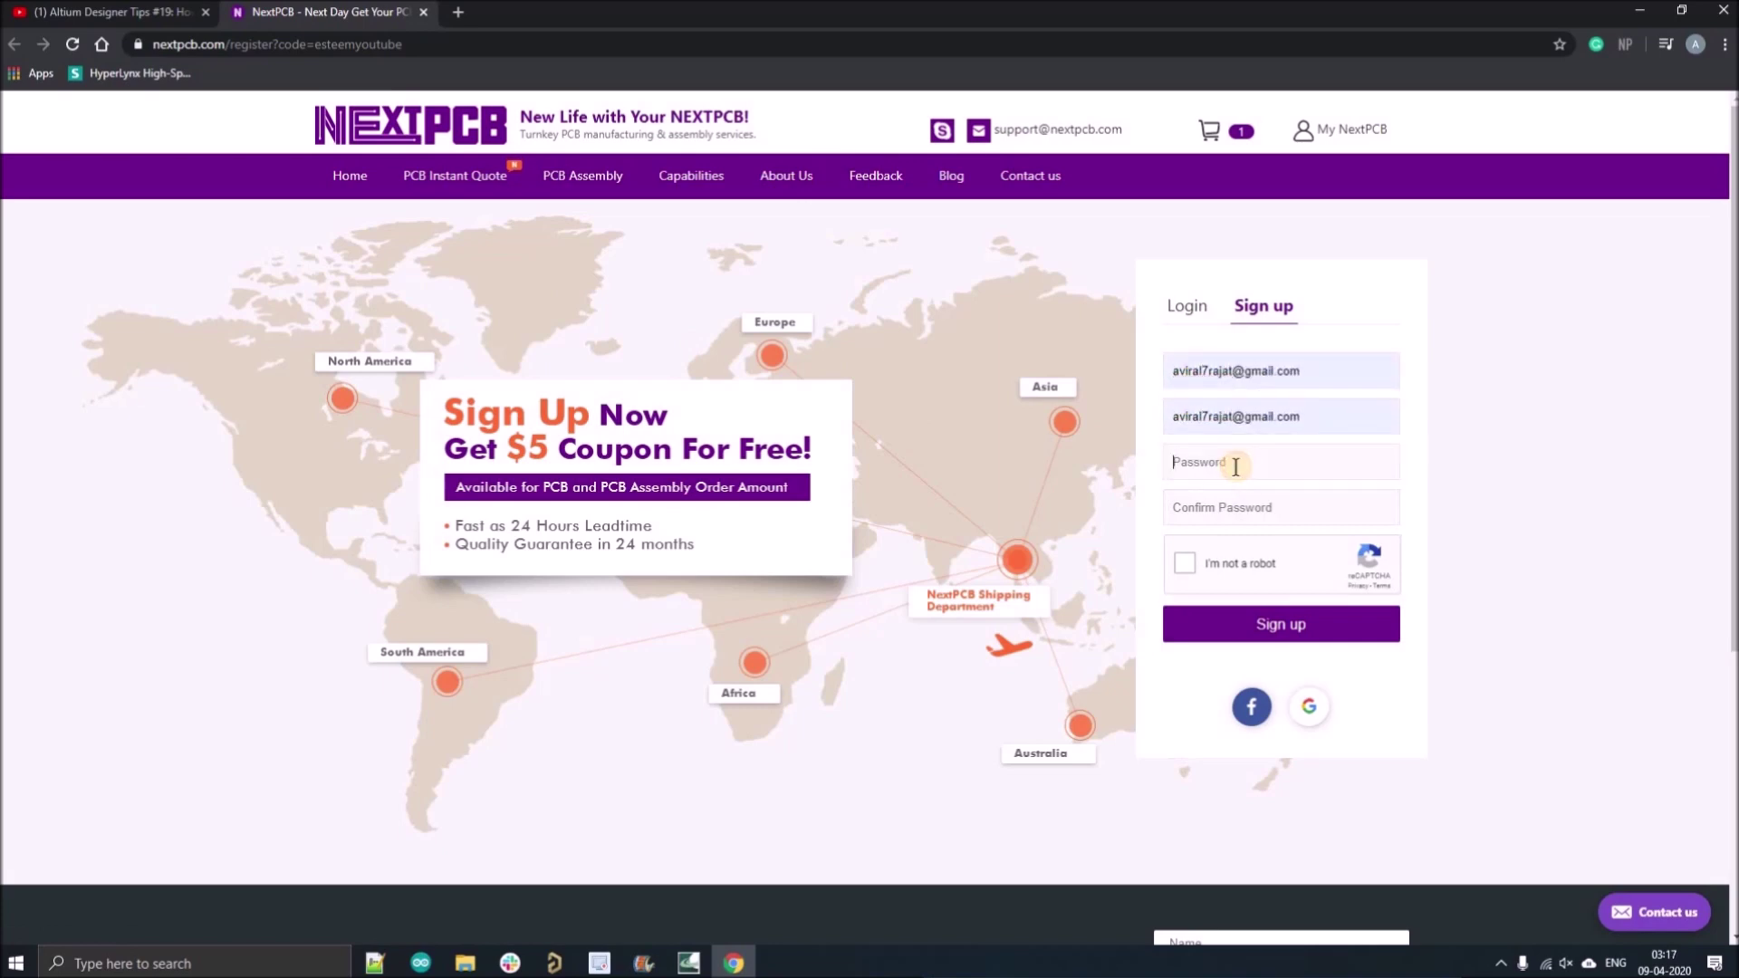
{"action": "left_click", "coordinate": [1235, 460]}
{"action": "key", "text": "ctrl+v"}
{"action": "left_click", "coordinate": [1214, 504]}
{"action": "key", "text": "ctrl+v"}
{"action": "left_click", "coordinate": [1257, 625]}
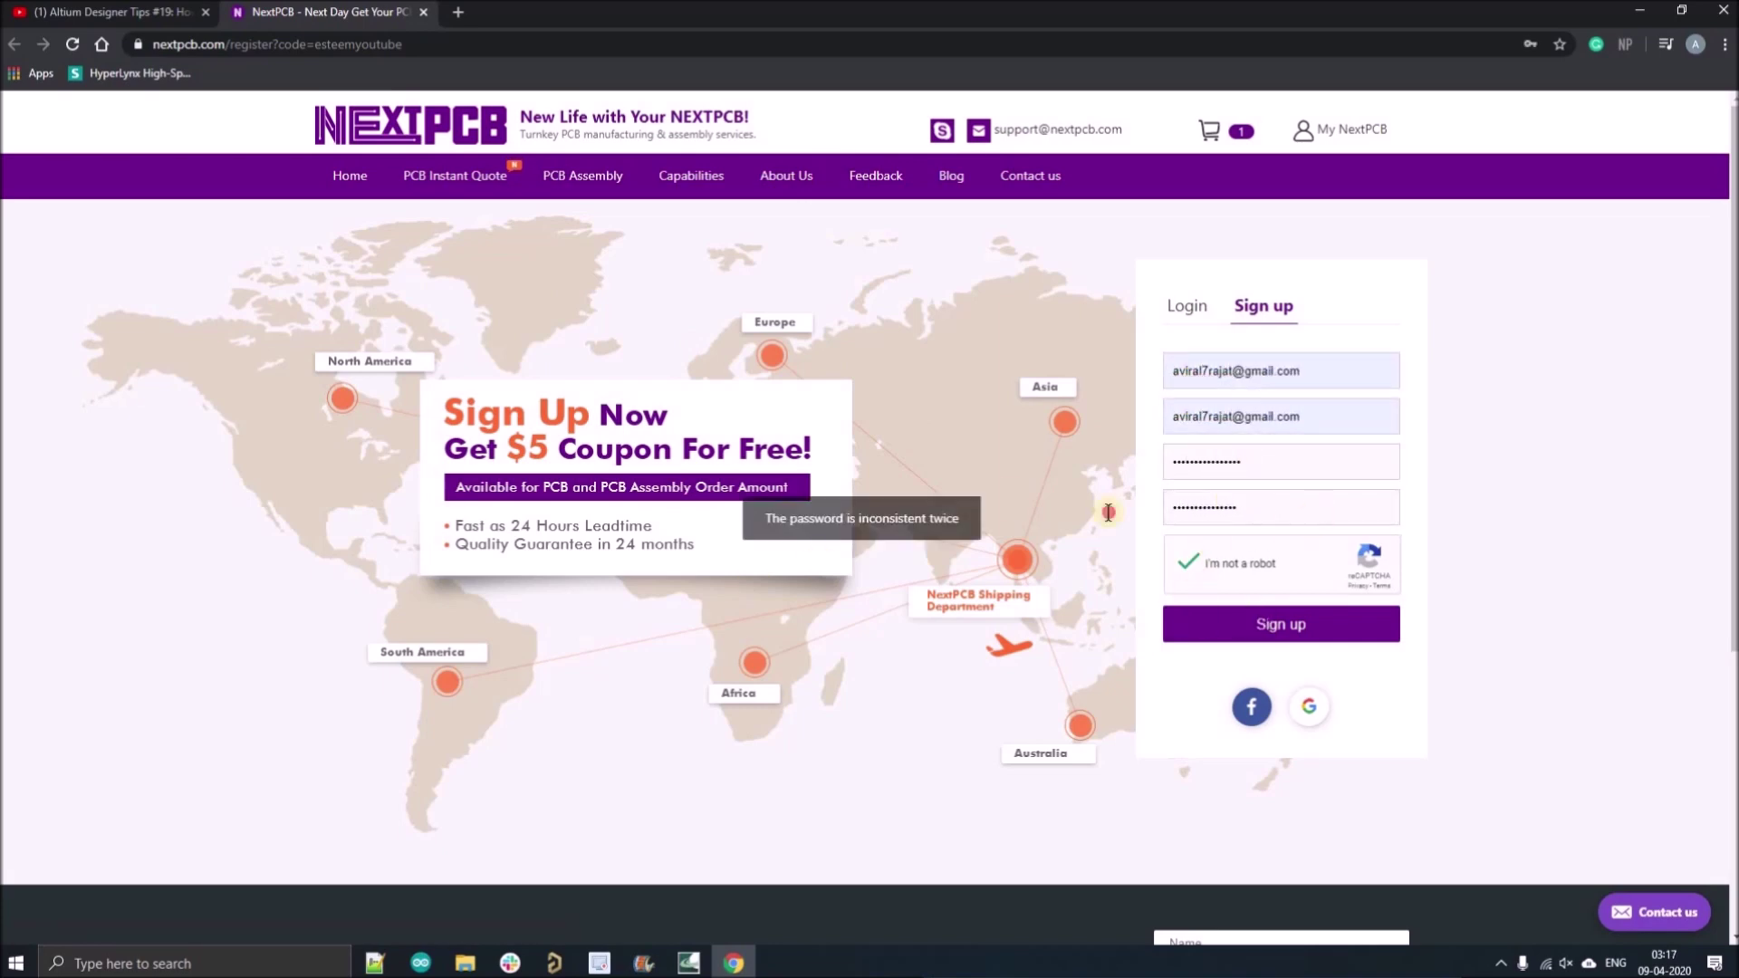
{"action": "left_click", "coordinate": [1205, 461]}
{"action": "key", "text": "ctrl+v"}
{"action": "left_click", "coordinate": [1257, 634]}
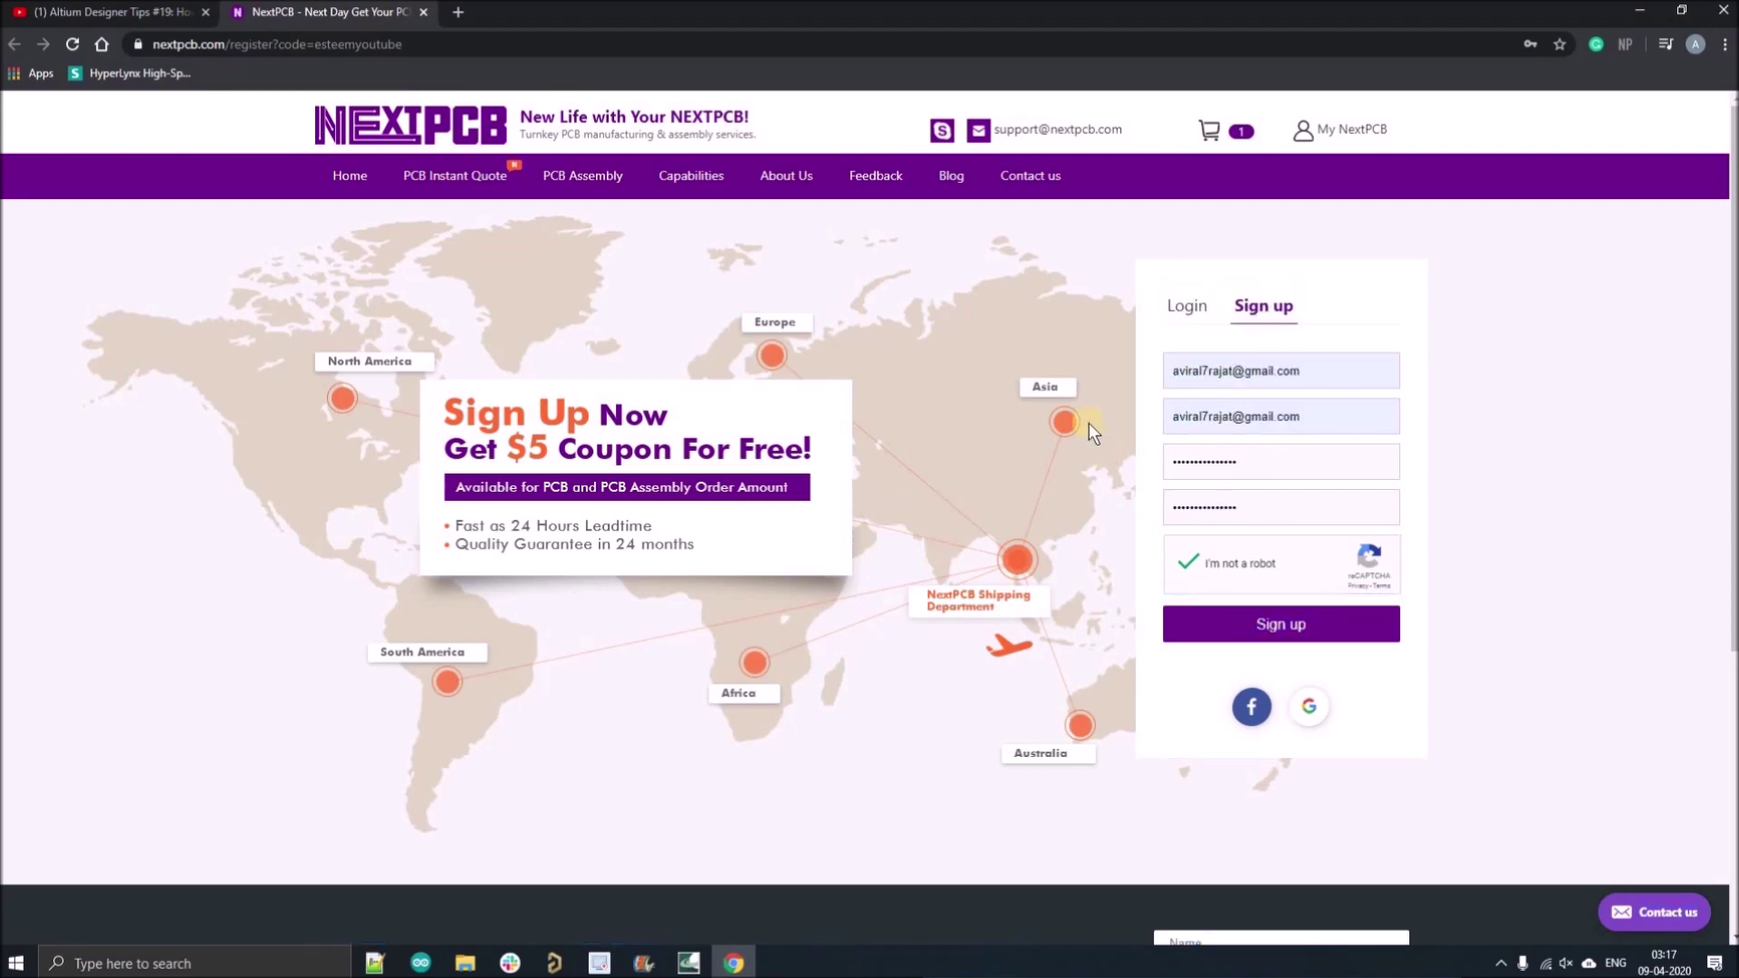
Log in with the account e-mail and open the My Coupon list.
{"action": "left_click", "coordinate": [1205, 371]}
{"action": "left_click", "coordinate": [1235, 413]}
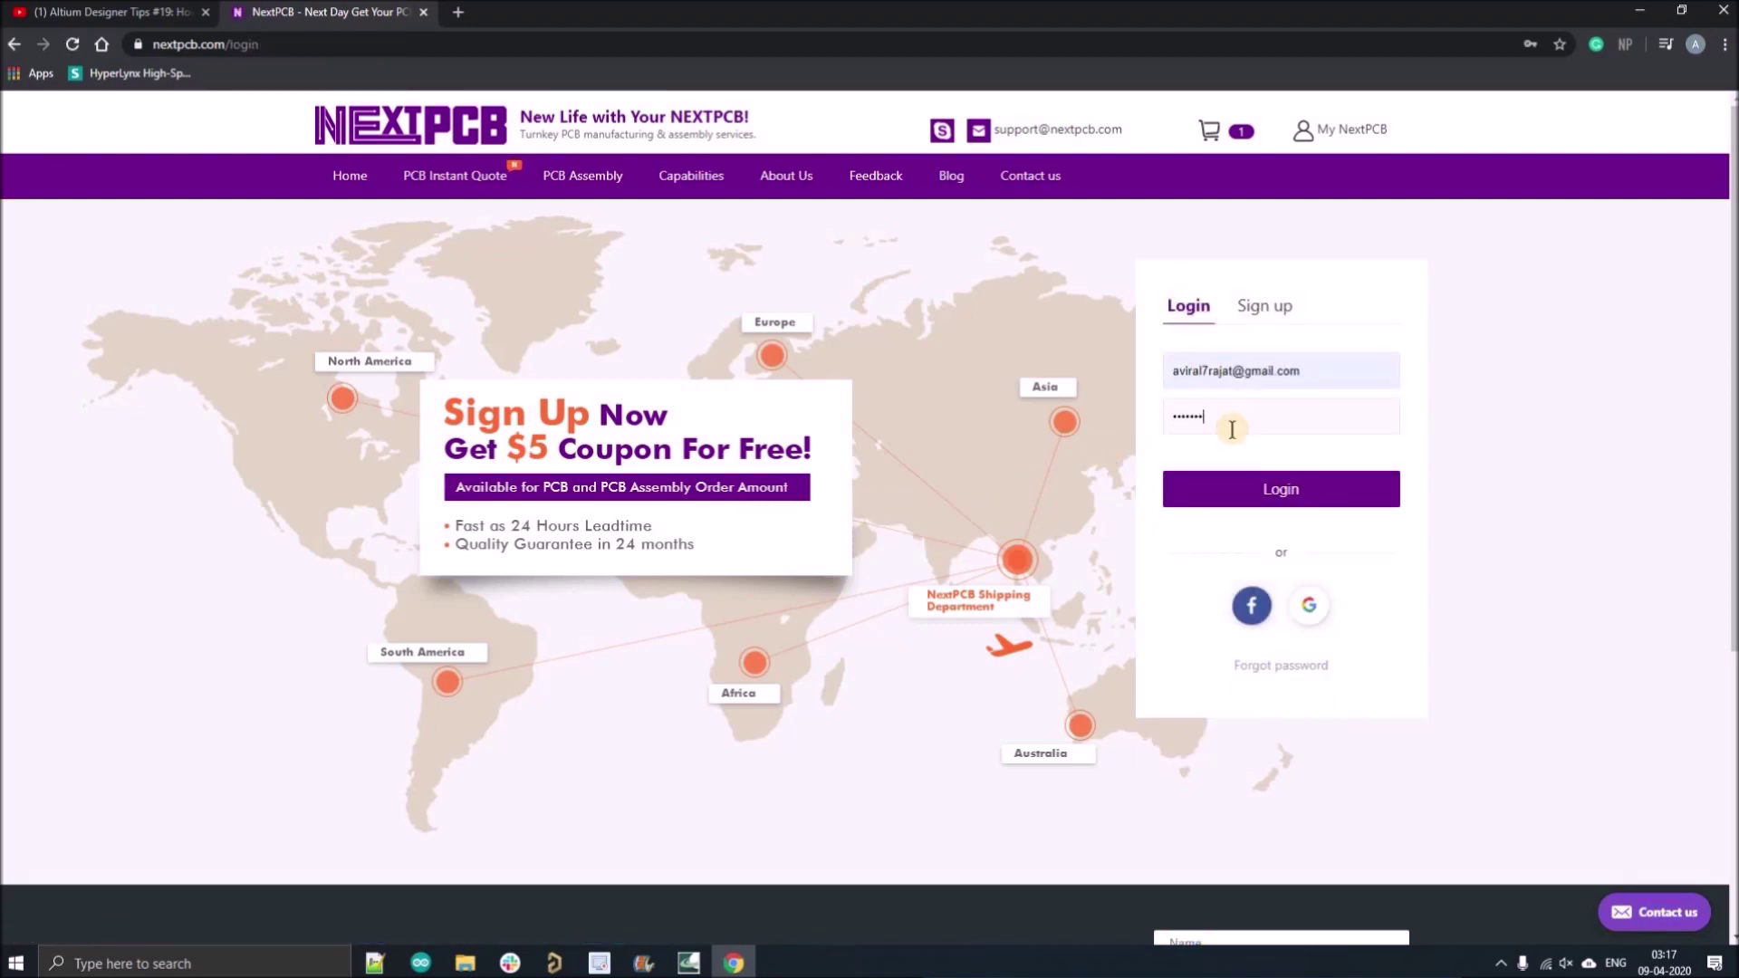
{"action": "left_click", "coordinate": [1277, 489]}
{"action": "left_click", "coordinate": [864, 649]}
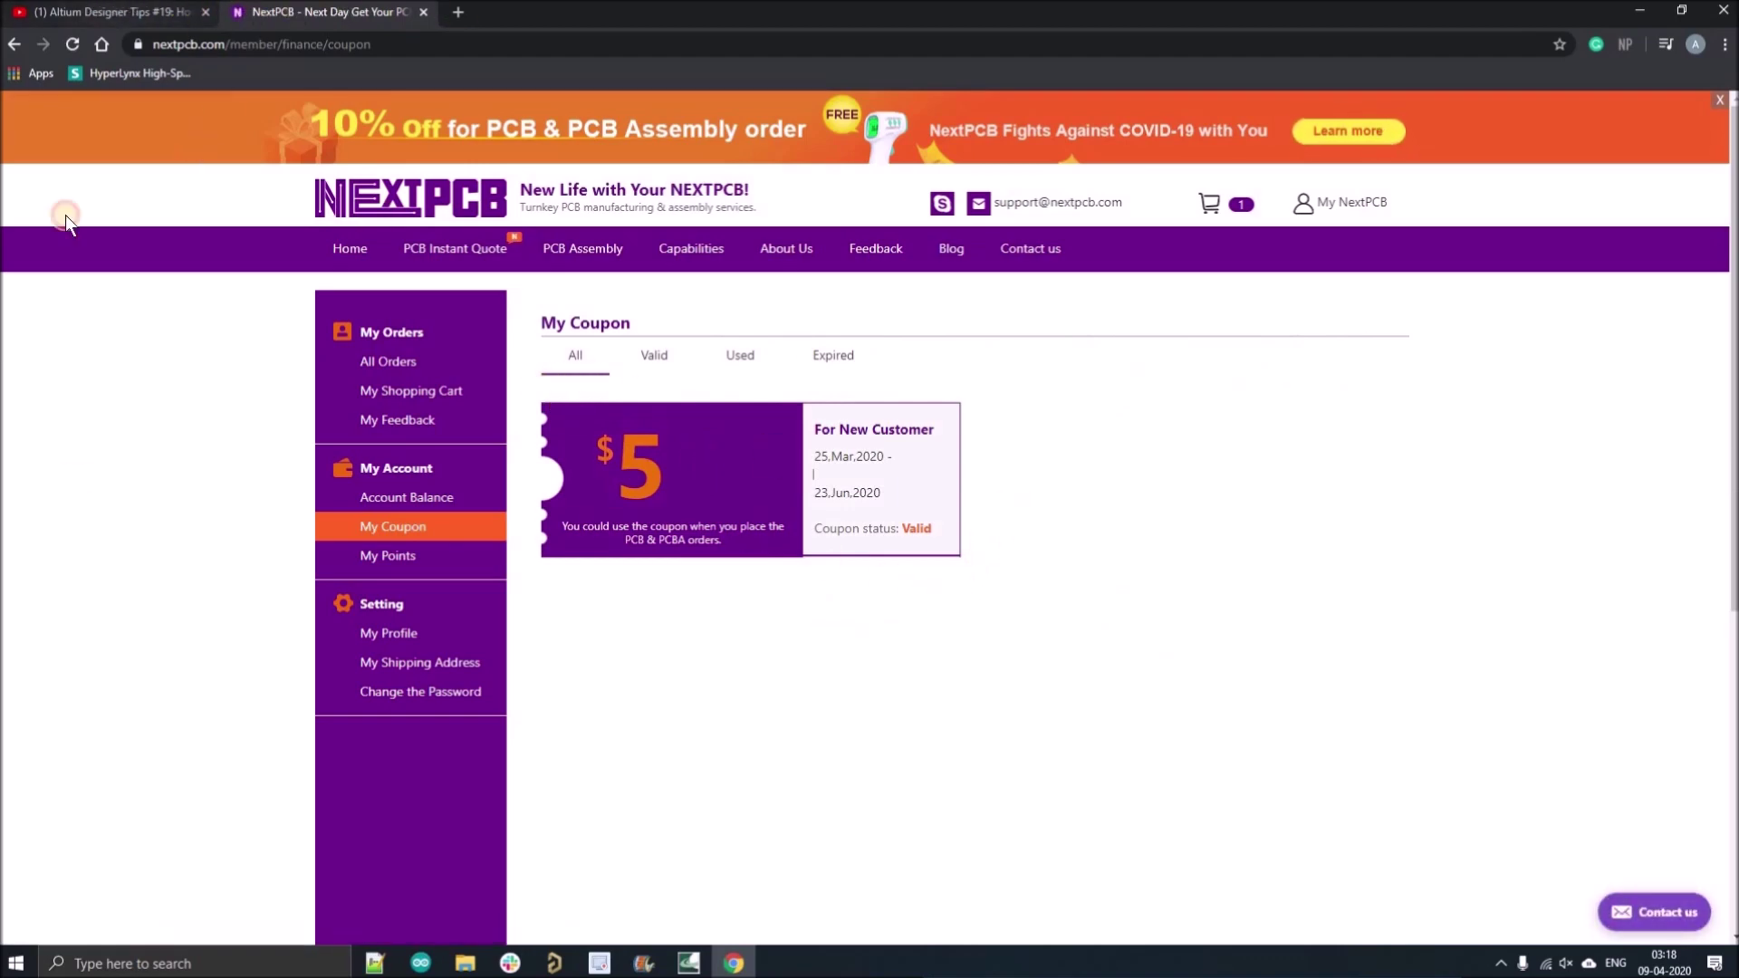
Review the $0 IATF certification offer on the video page, then return to NextPCB.
{"action": "left_click", "coordinate": [111, 7]}
{"action": "left_click_drag", "start_coordinate": [140, 469], "coordinate": [486, 464]}
{"action": "left_click", "coordinate": [342, 12]}
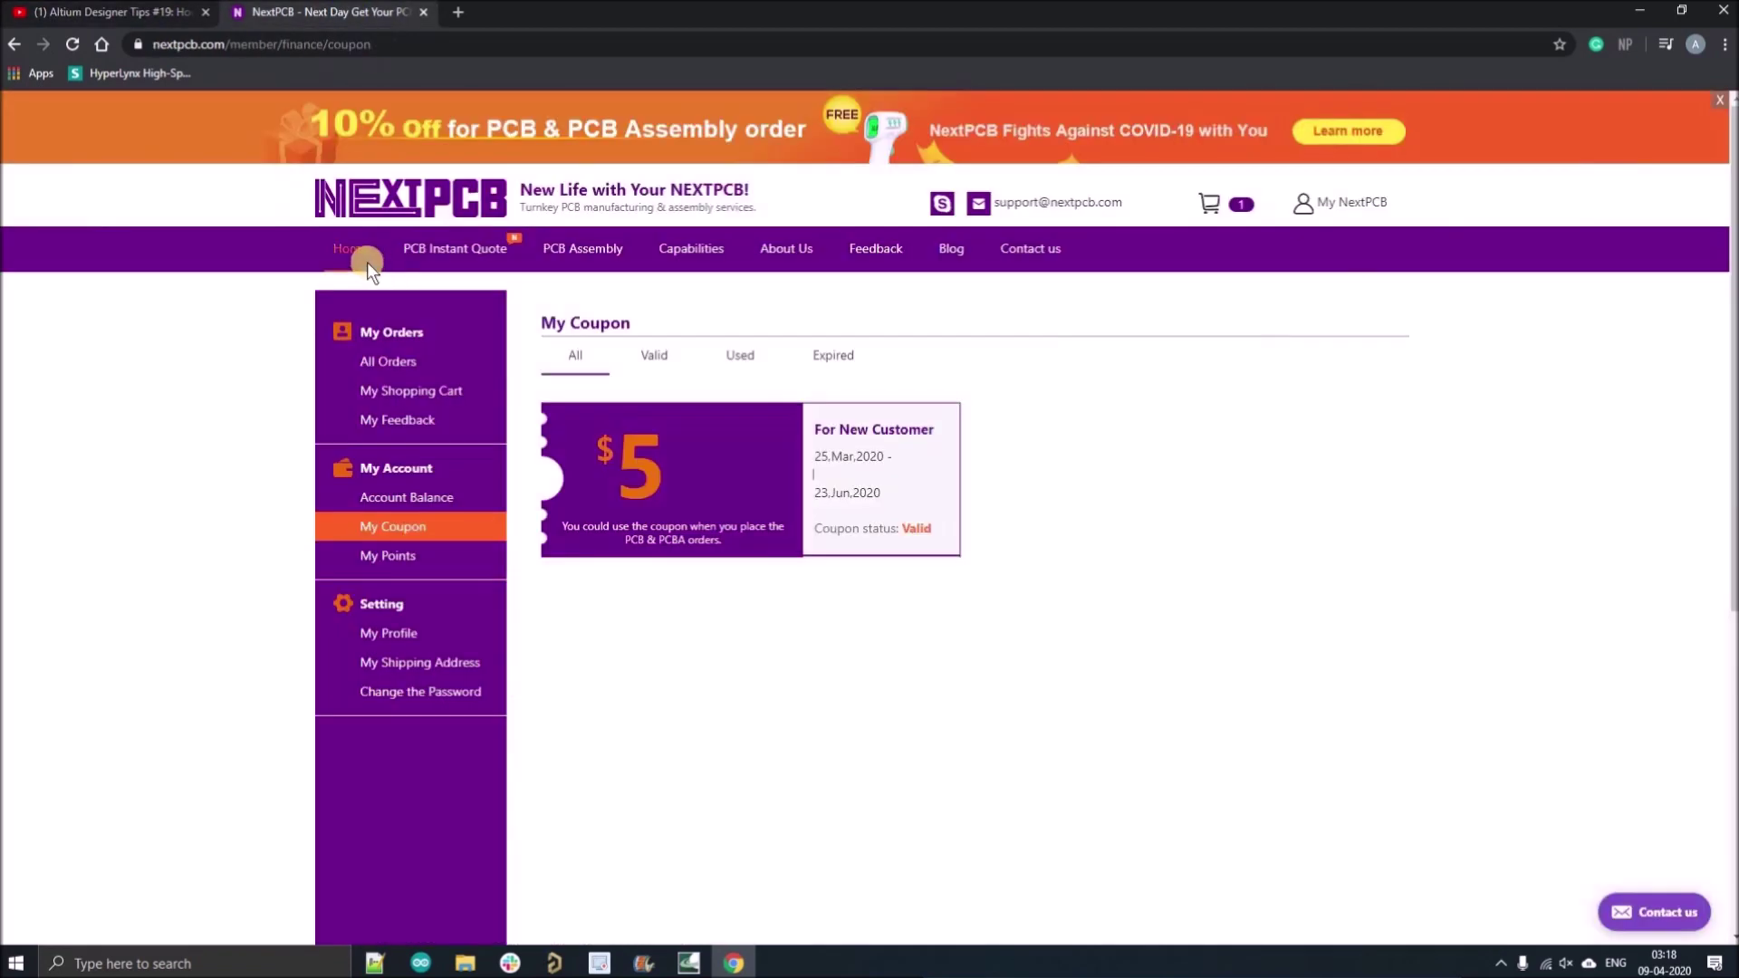
Quote a 53.4 mm wide board, quantity 10, with the free 24-hour build option.
{"action": "left_click", "coordinate": [350, 257]}
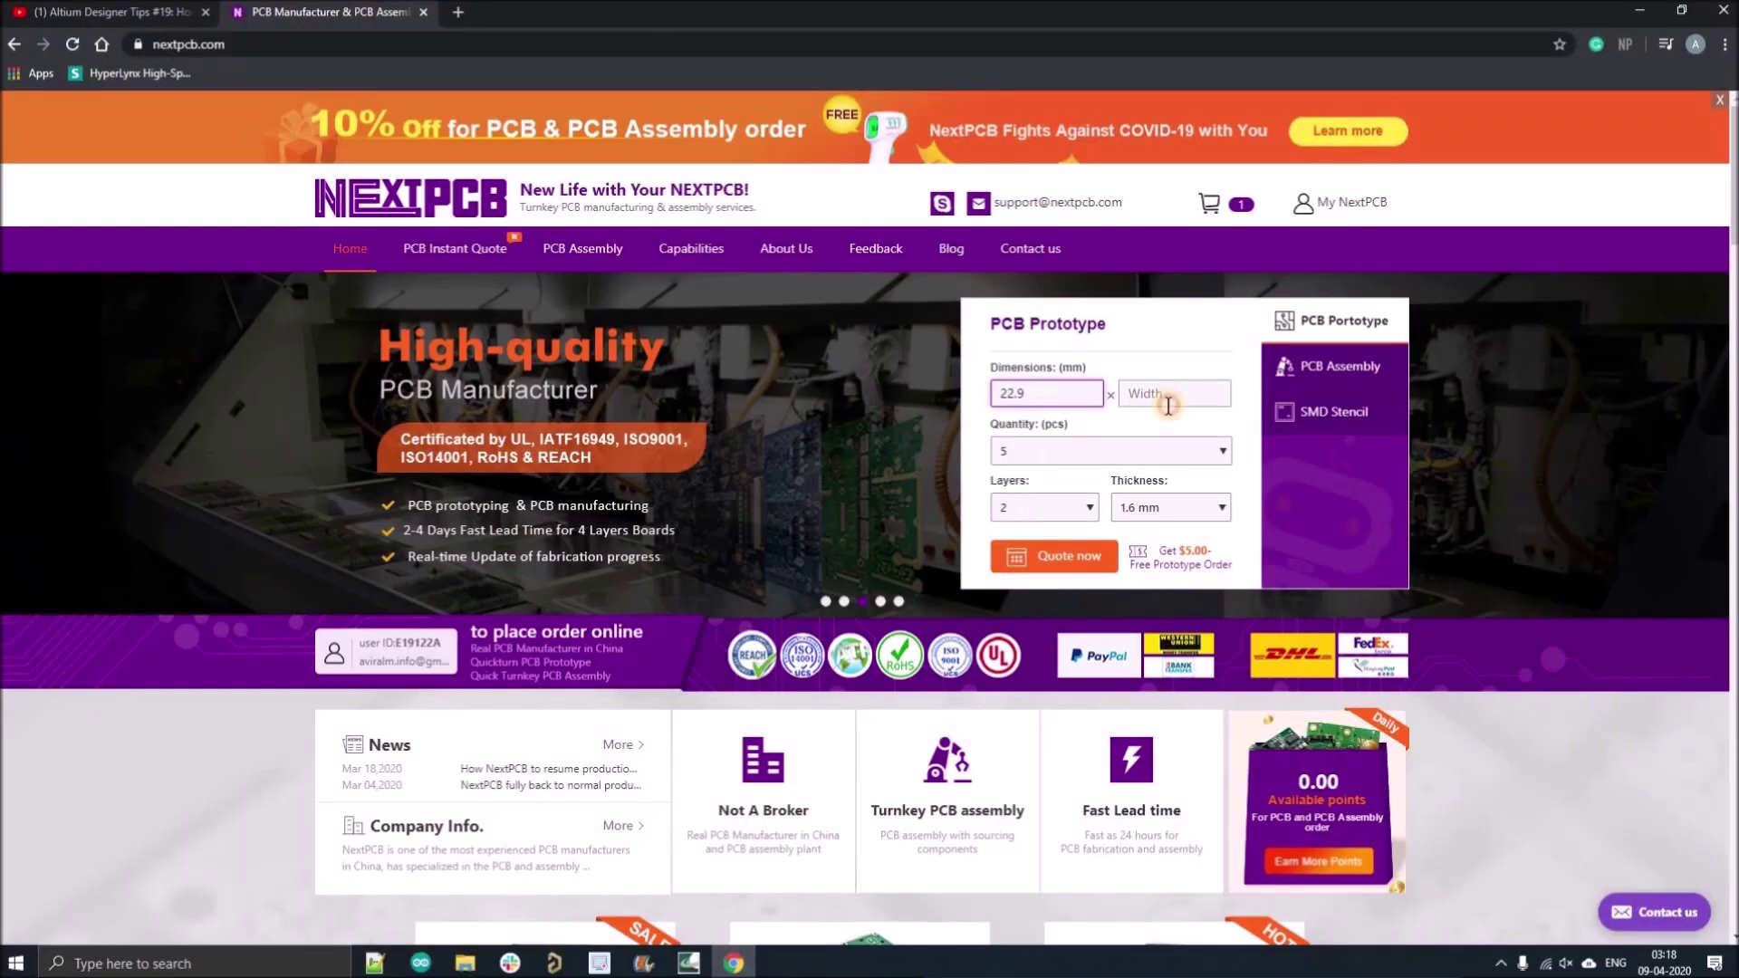
{"action": "left_click", "coordinate": [1169, 393]}
{"action": "type", "text": "53.4"}
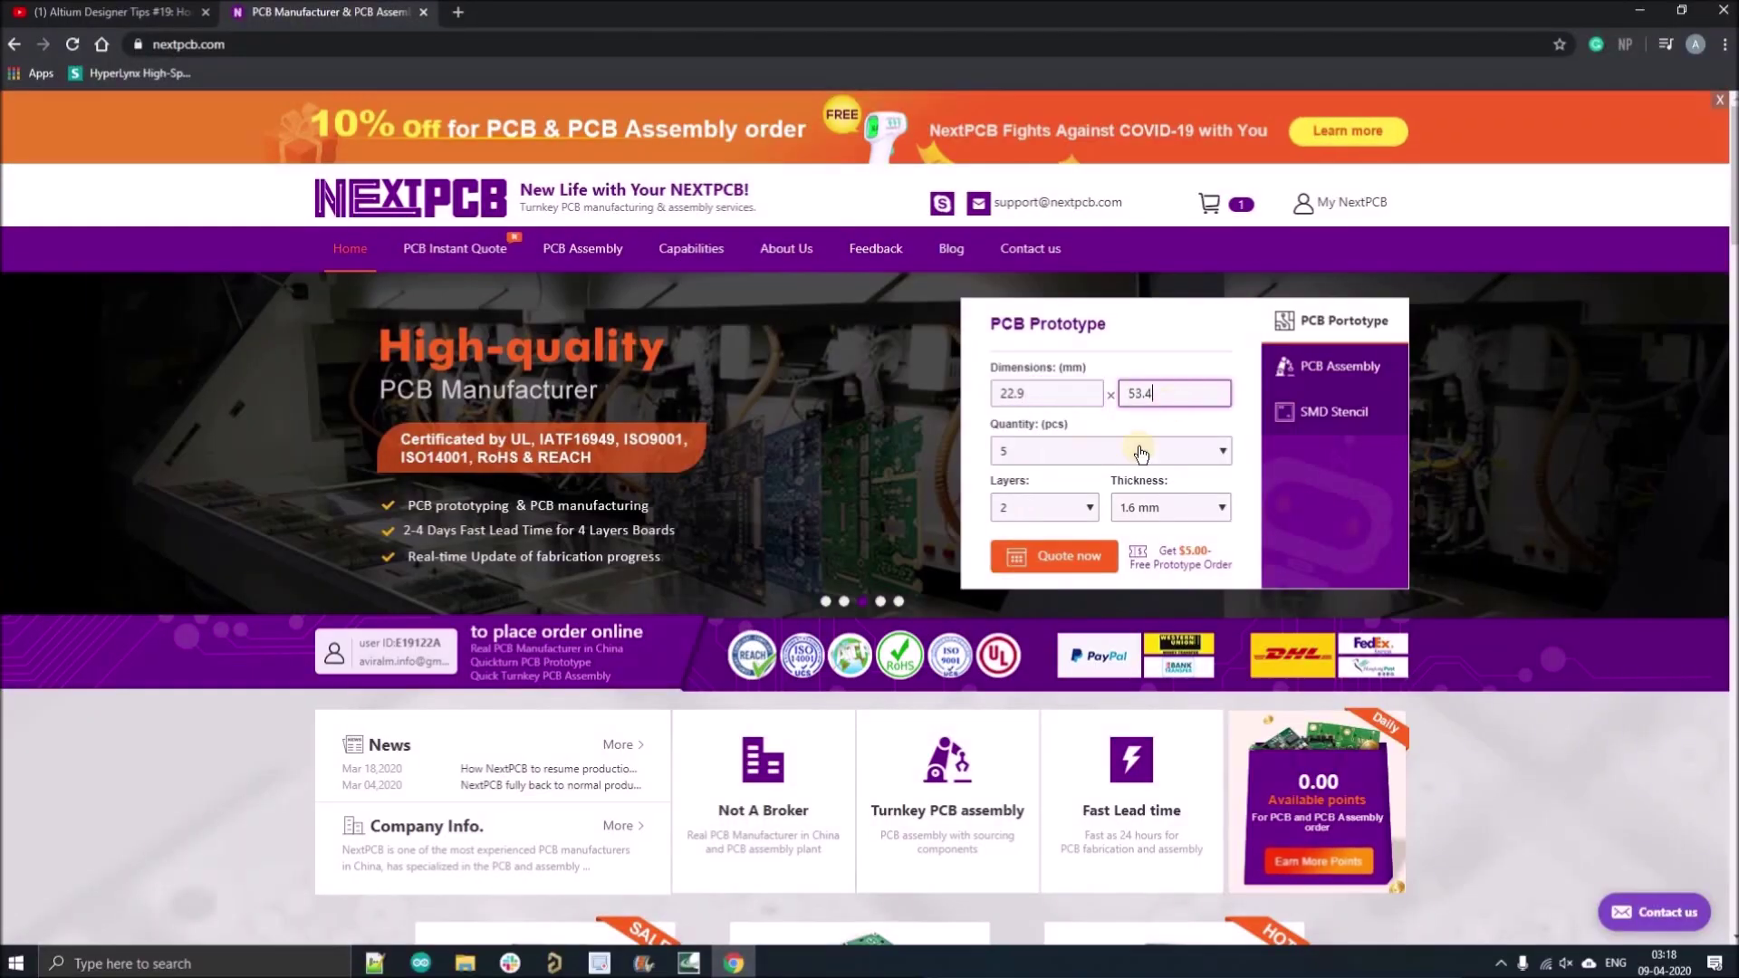
{"action": "left_click", "coordinate": [1140, 452]}
{"action": "left_click", "coordinate": [1042, 498]}
{"action": "left_click", "coordinate": [1053, 555]}
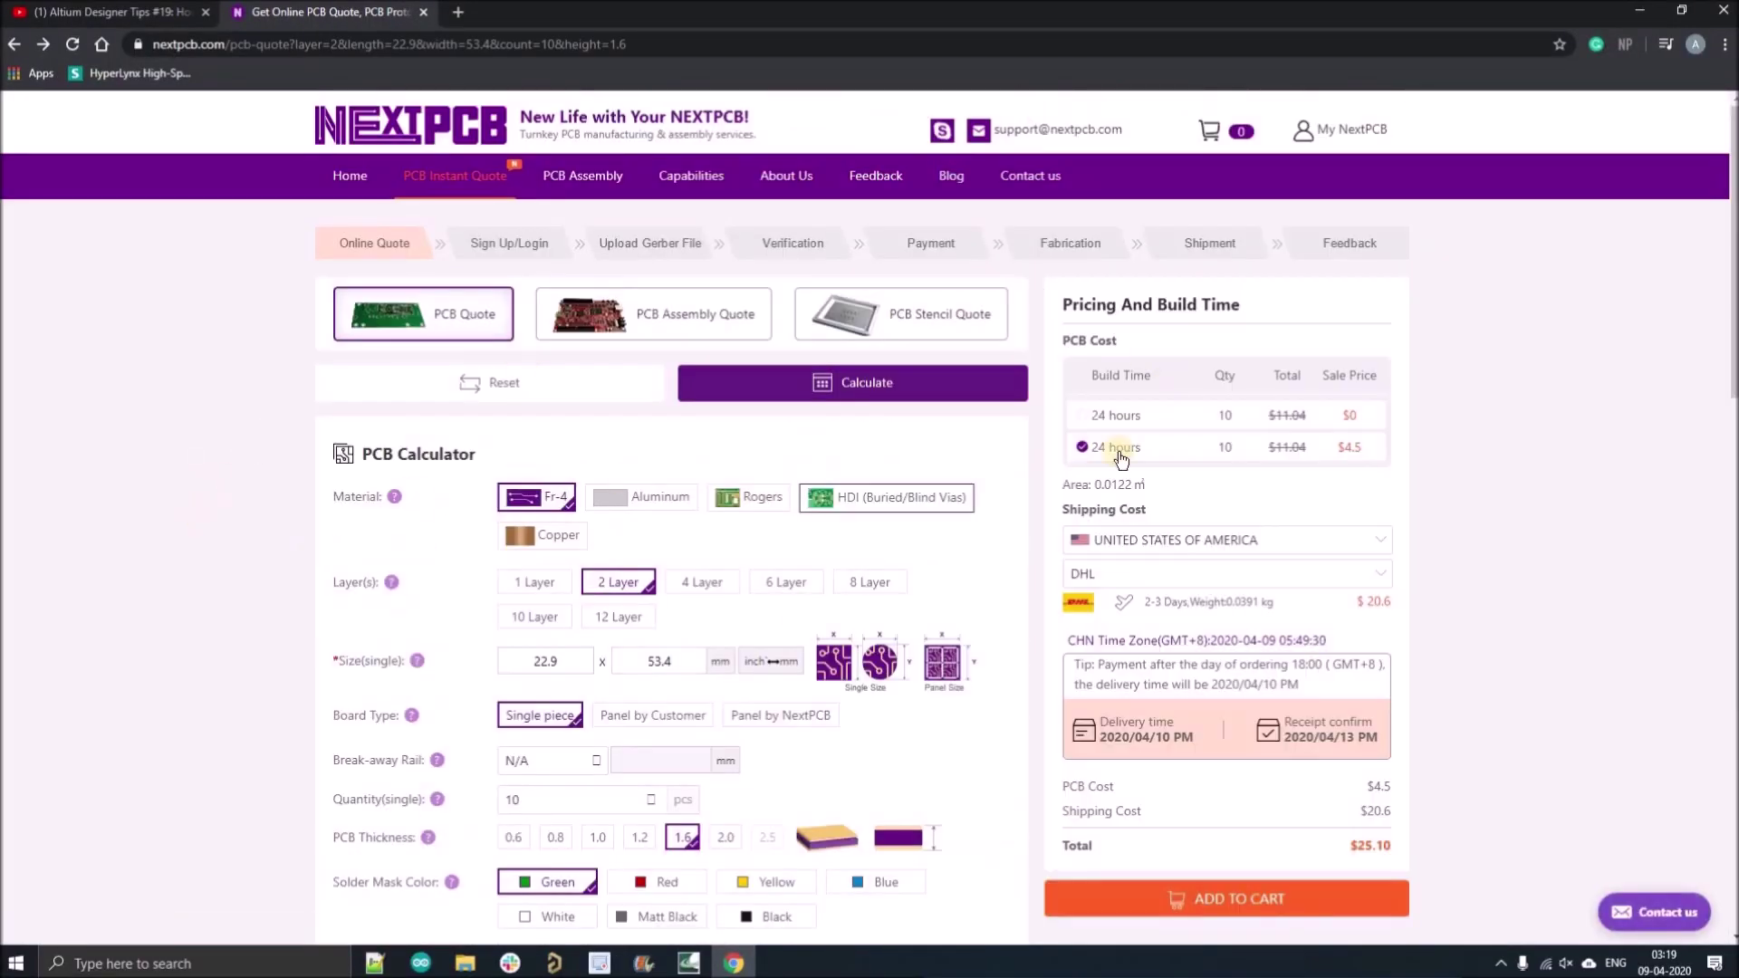
{"action": "left_click", "coordinate": [1081, 415]}
Ship to INDIA via China Post Airmail and add the PCB order to the cart.
{"action": "left_click", "coordinate": [1218, 563]}
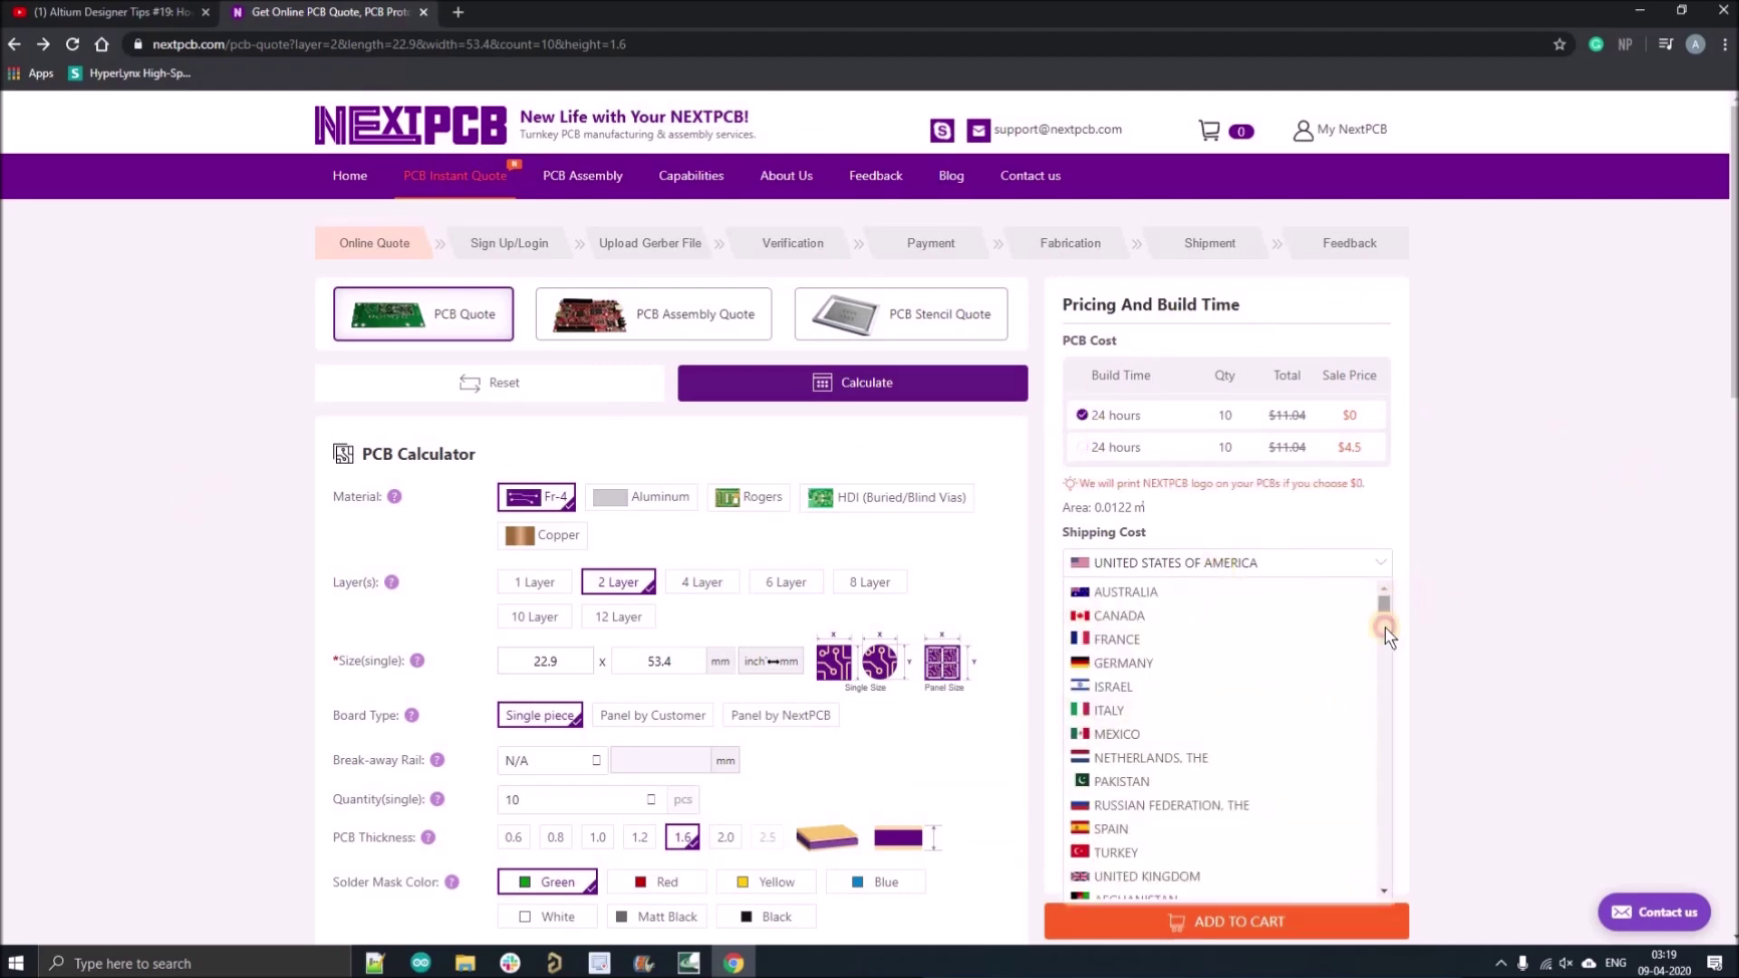
{"action": "left_click_drag", "start_coordinate": [1384, 627], "coordinate": [1393, 730]}
{"action": "left_click", "coordinate": [1204, 590]}
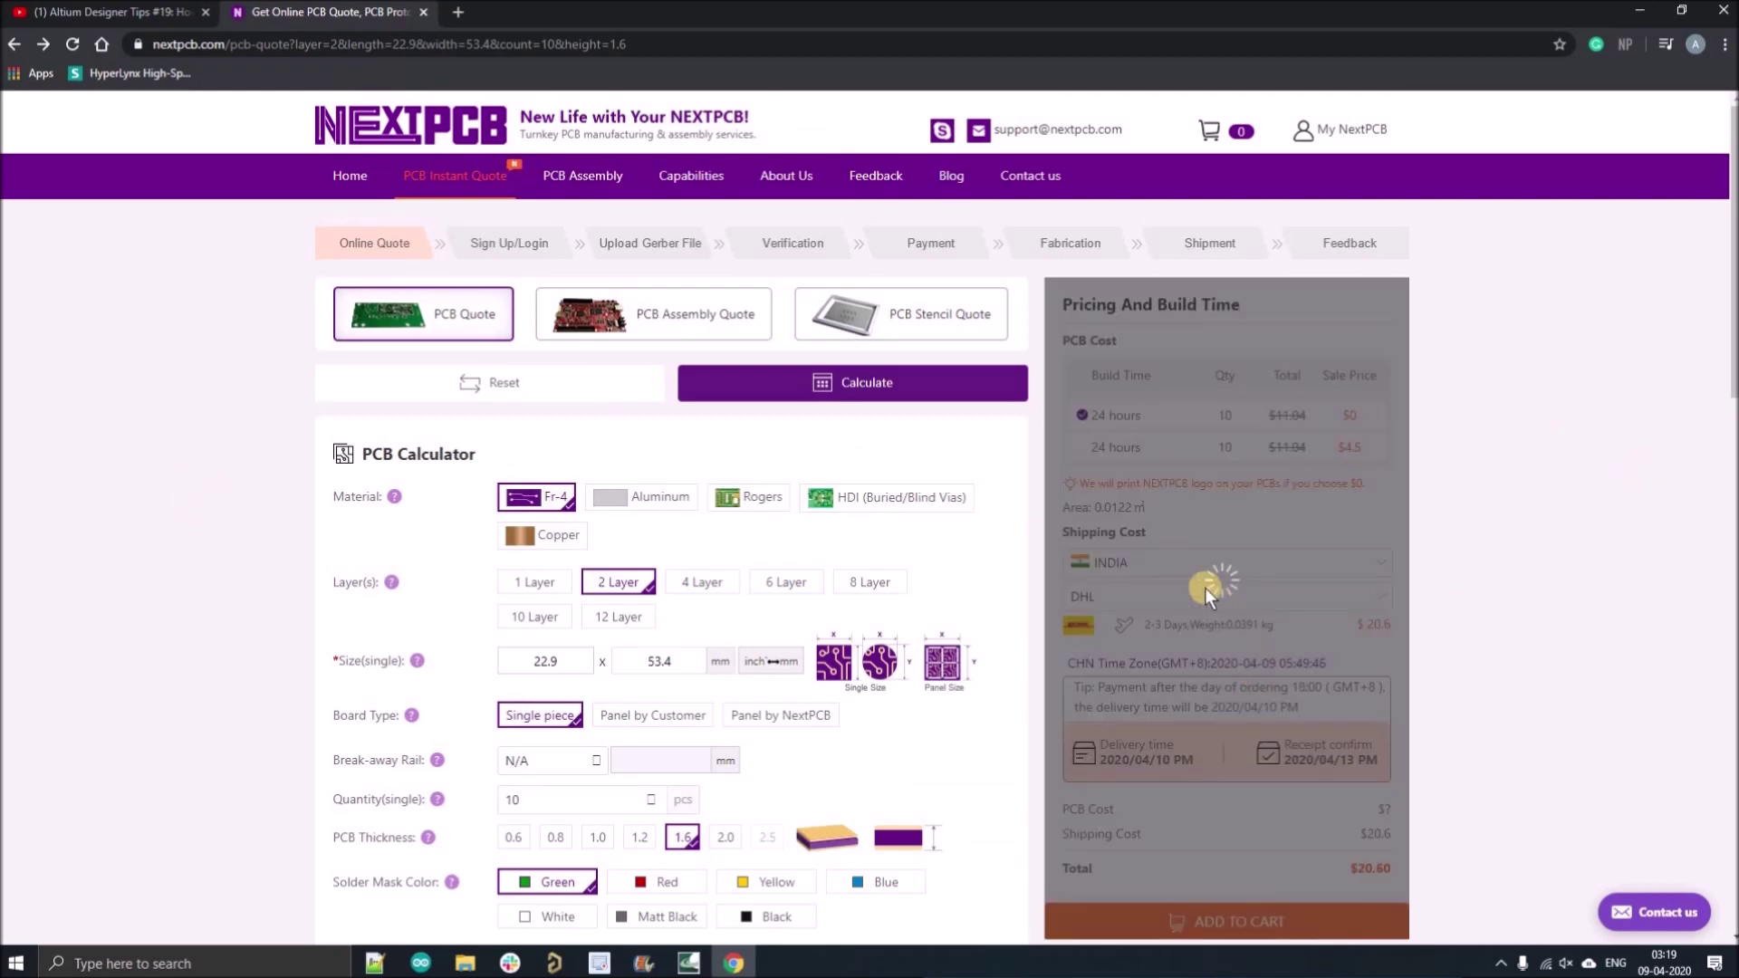
{"action": "left_click", "coordinate": [1204, 593]}
{"action": "left_click", "coordinate": [1192, 627]}
{"action": "scroll", "coordinate": [1159, 665], "scroll_direction": "down", "scroll_amount": 5}
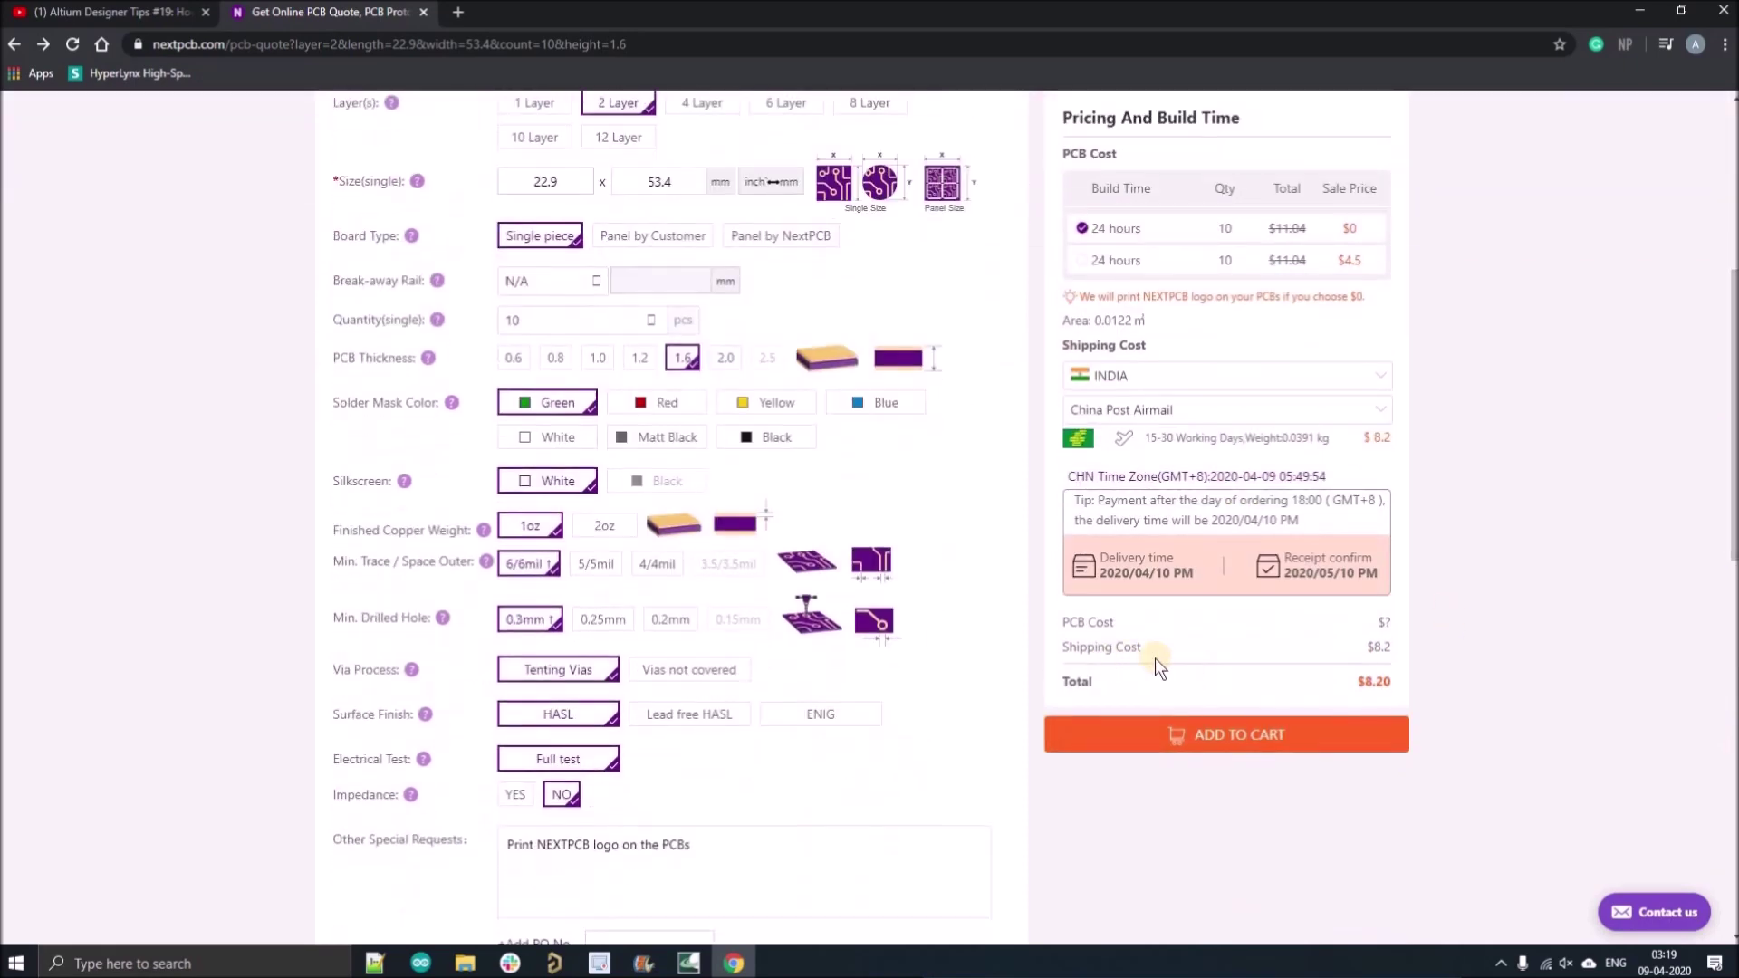
{"action": "left_click", "coordinate": [1226, 733]}
Upload the STM_BLUEPILL-Plated gerber zip and submit the order.
{"action": "left_click_drag", "start_coordinate": [733, 498], "coordinate": [996, 497]}
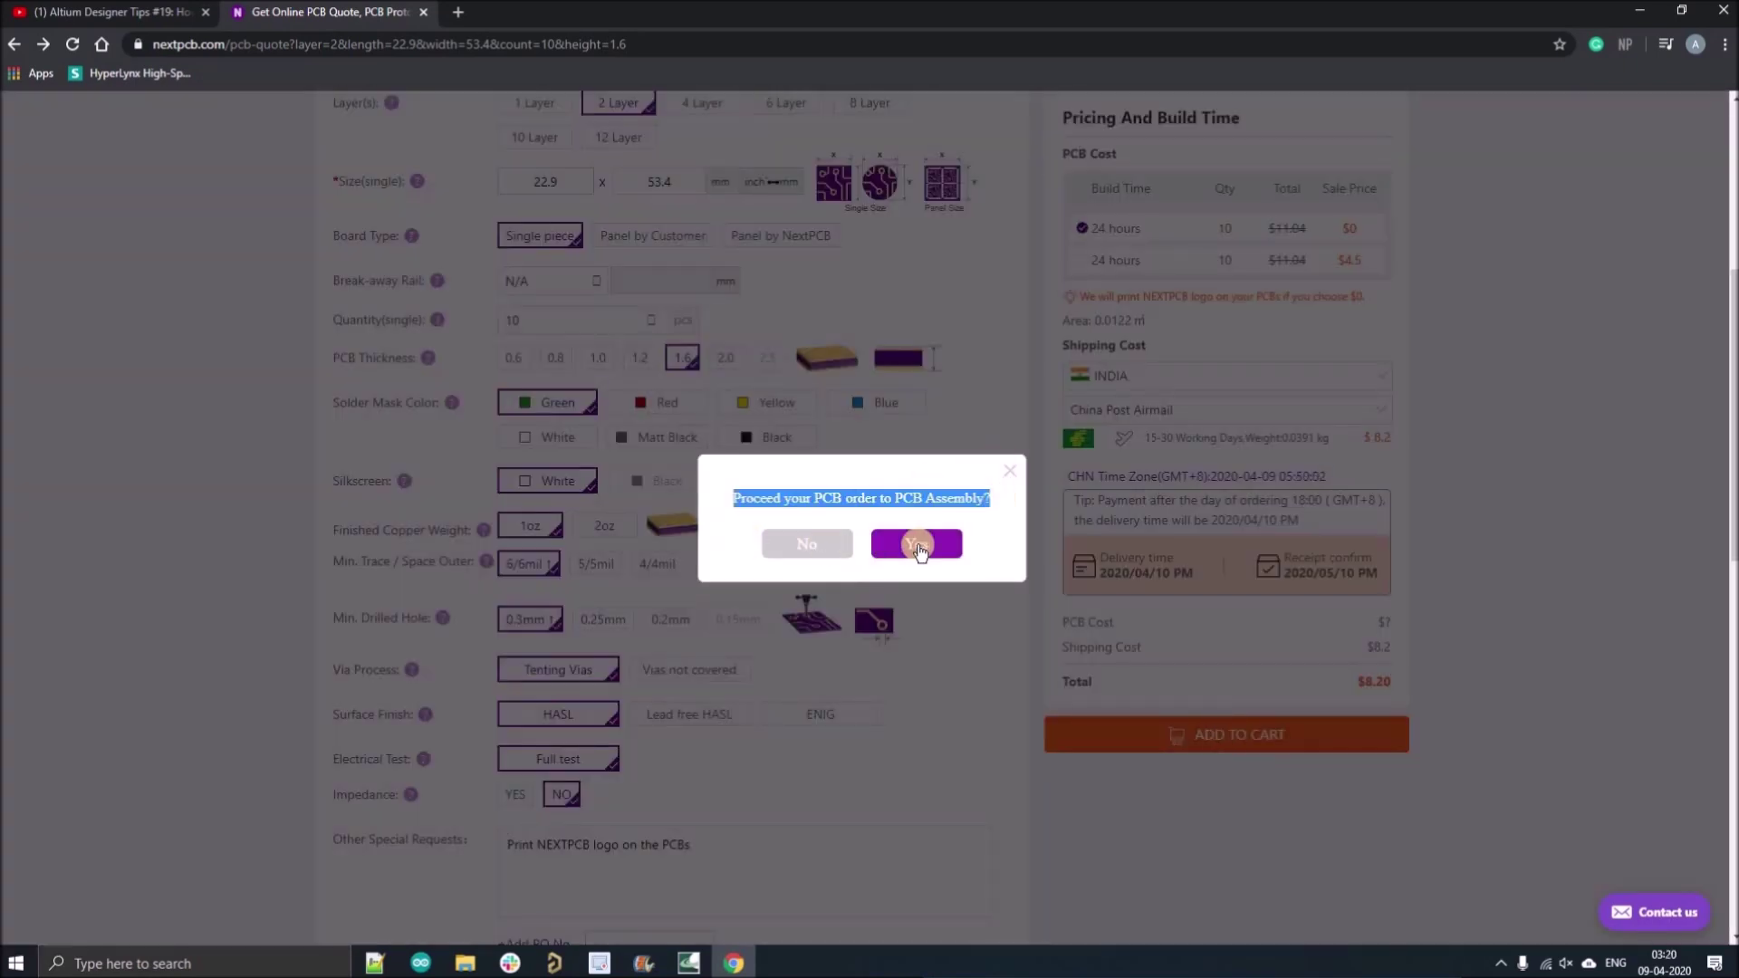
{"action": "left_click", "coordinate": [918, 546]}
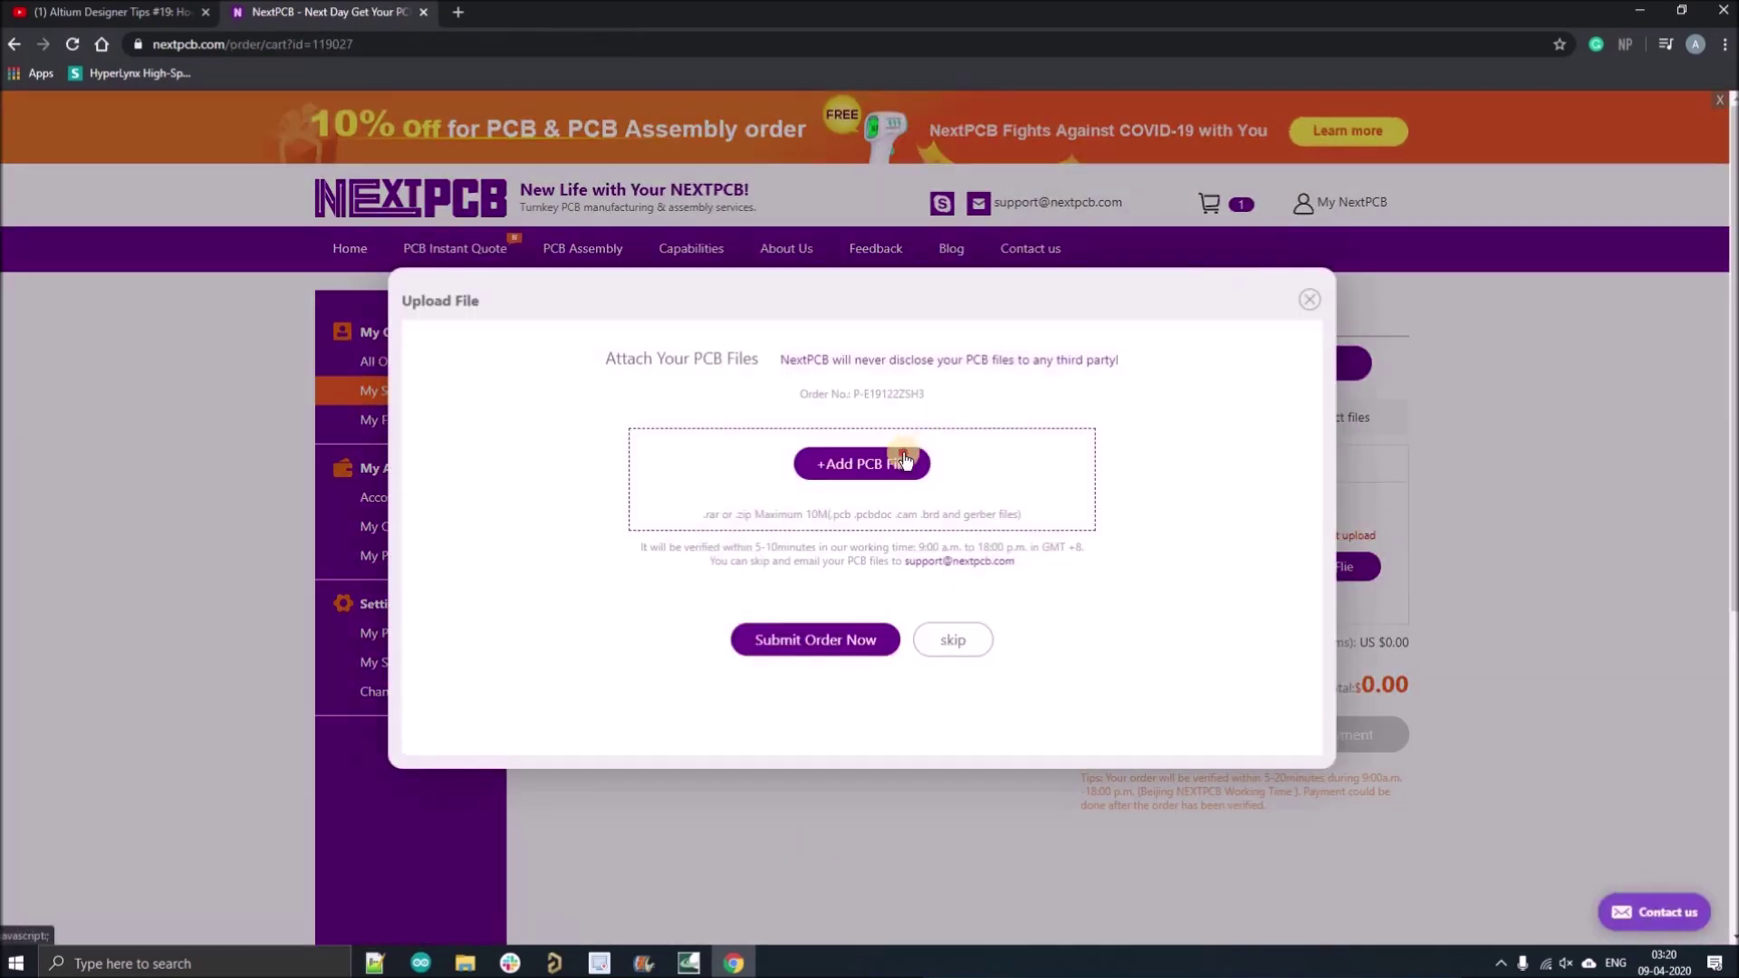
{"action": "left_click", "coordinate": [901, 460]}
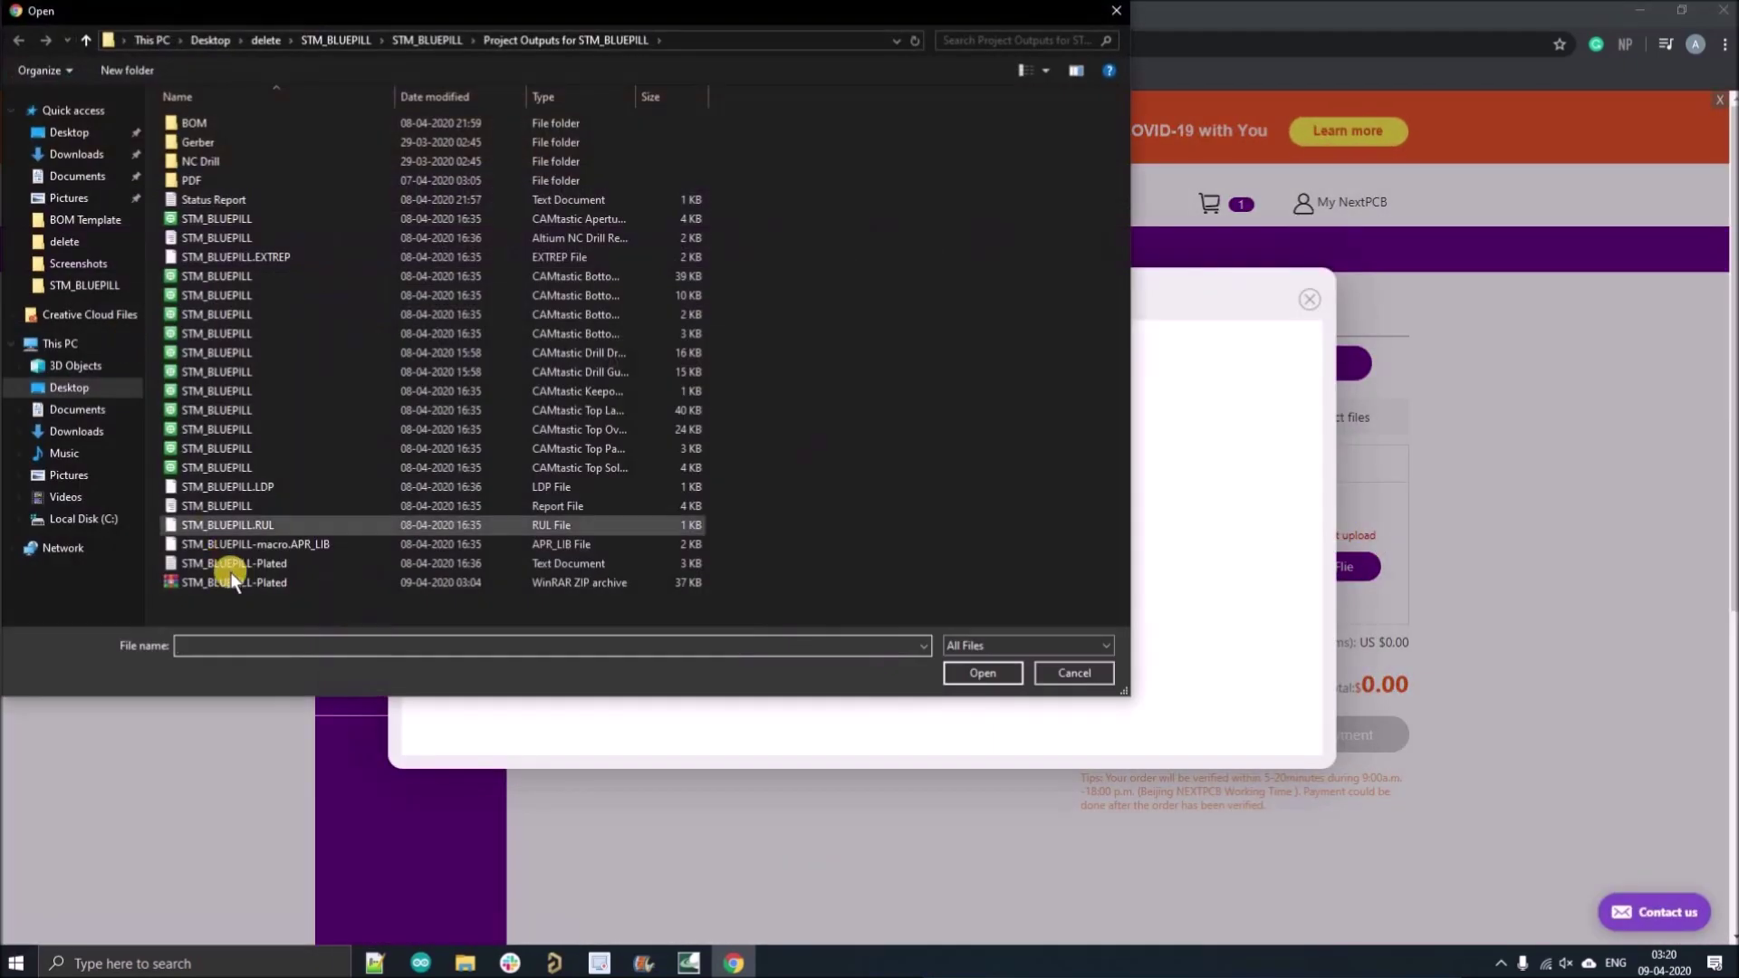
{"action": "left_click", "coordinate": [232, 580]}
{"action": "left_click", "coordinate": [982, 673]}
{"action": "left_click", "coordinate": [839, 653]}
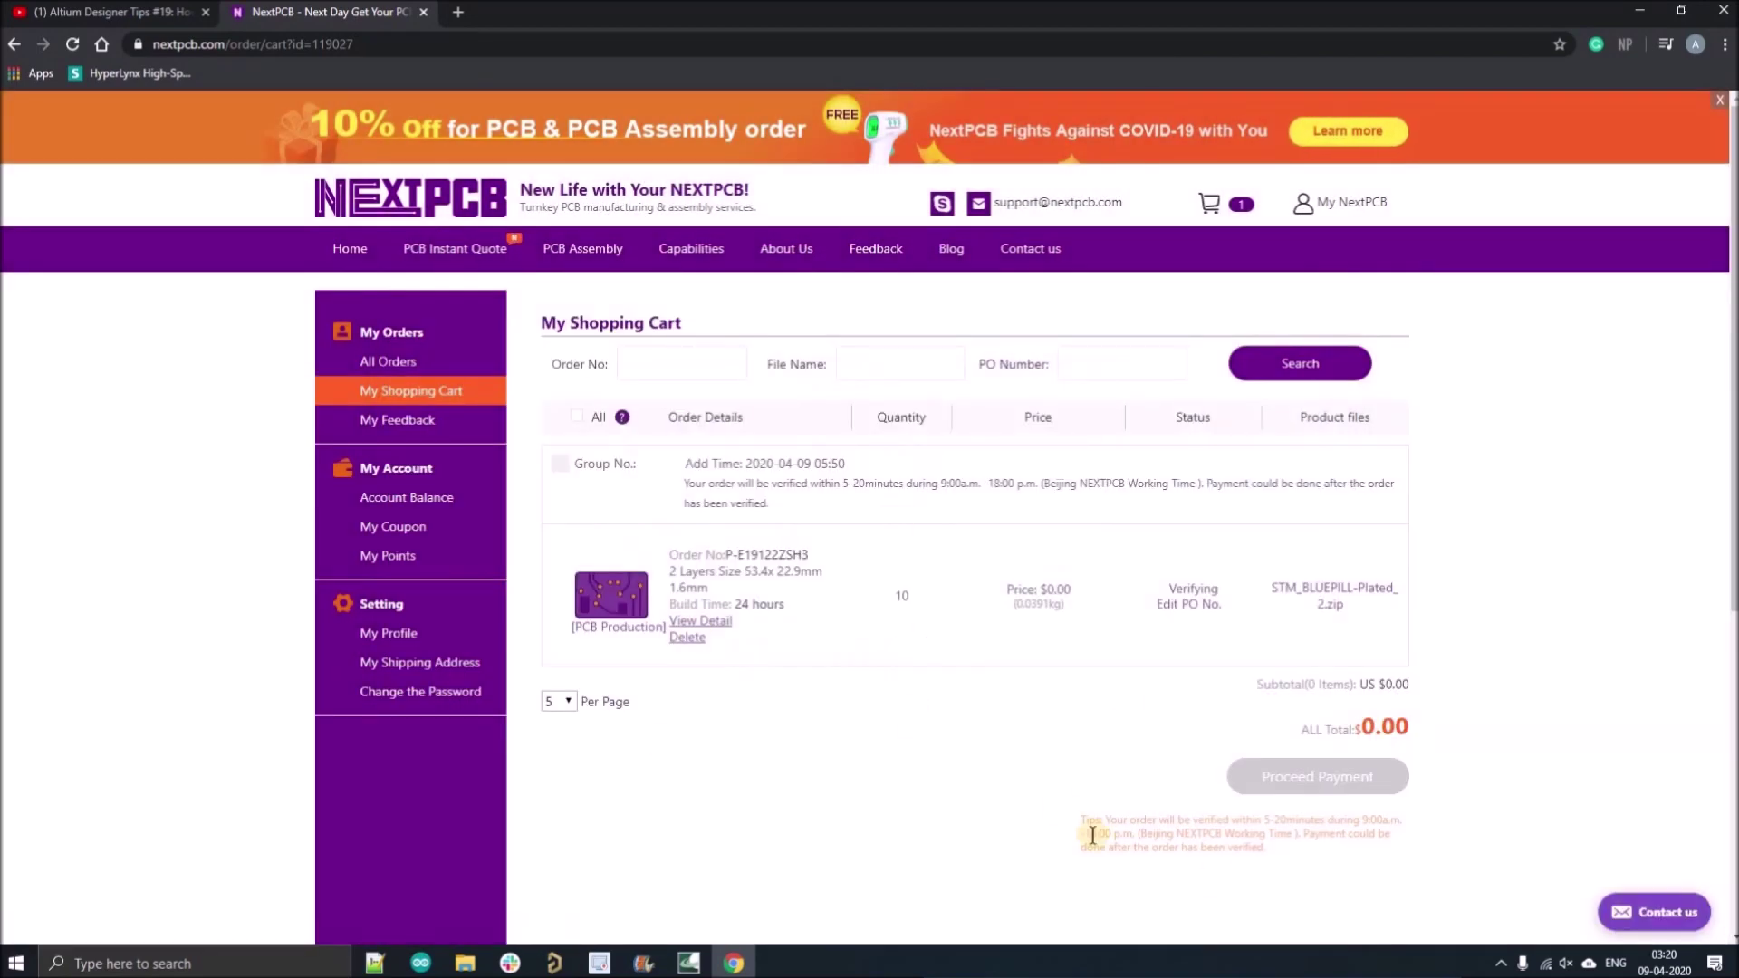
{"action": "left_click_drag", "start_coordinate": [1082, 815], "coordinate": [1283, 853]}
{"action": "left_click", "coordinate": [1282, 853]}
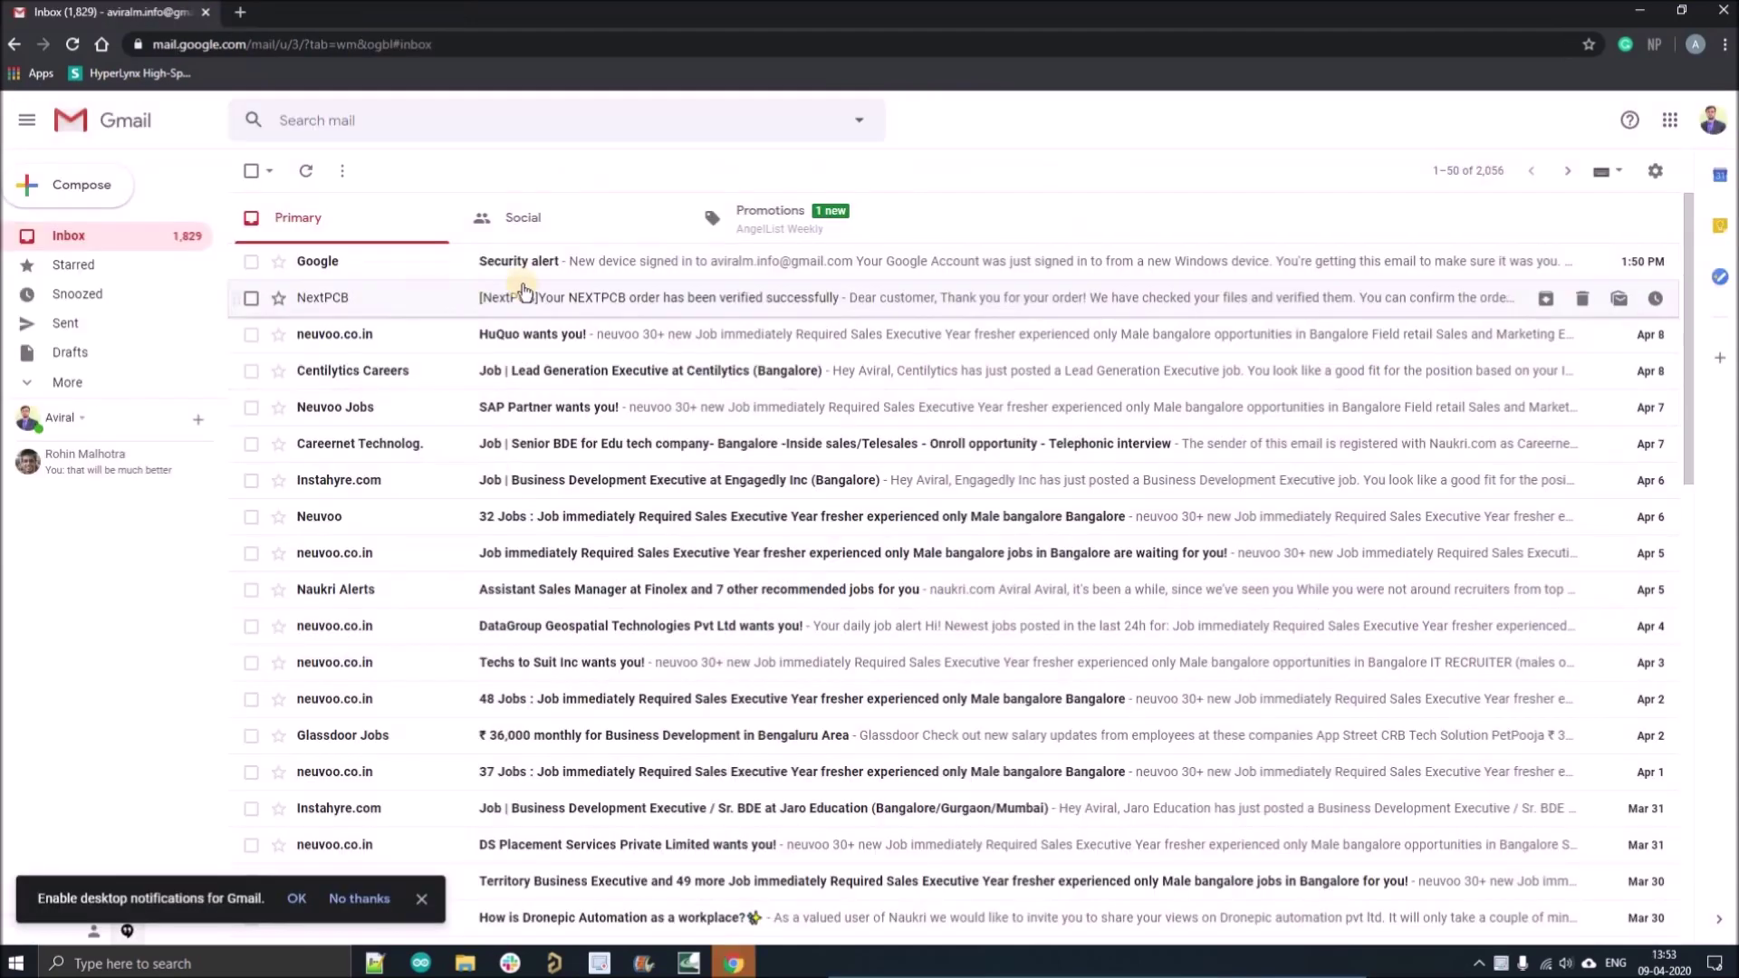
Go from the verification email to the payment page and review the $11.40 coupon-applied total.
{"action": "left_click", "coordinate": [634, 296]}
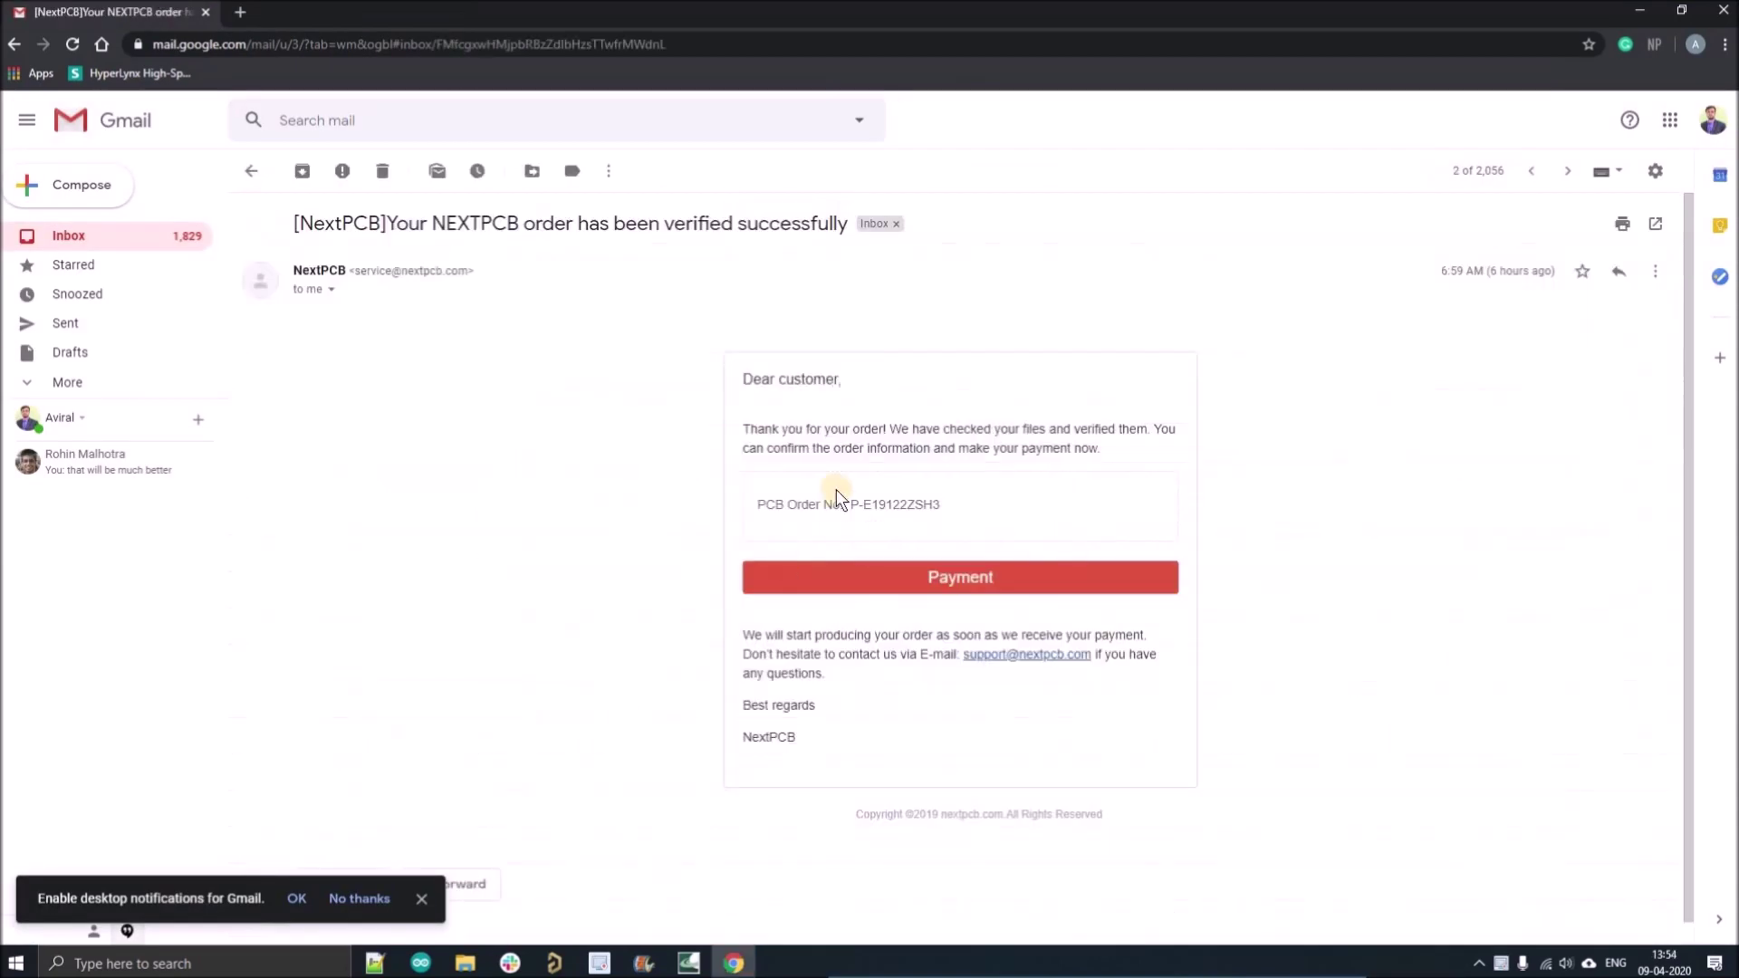
{"action": "left_click", "coordinate": [1034, 607]}
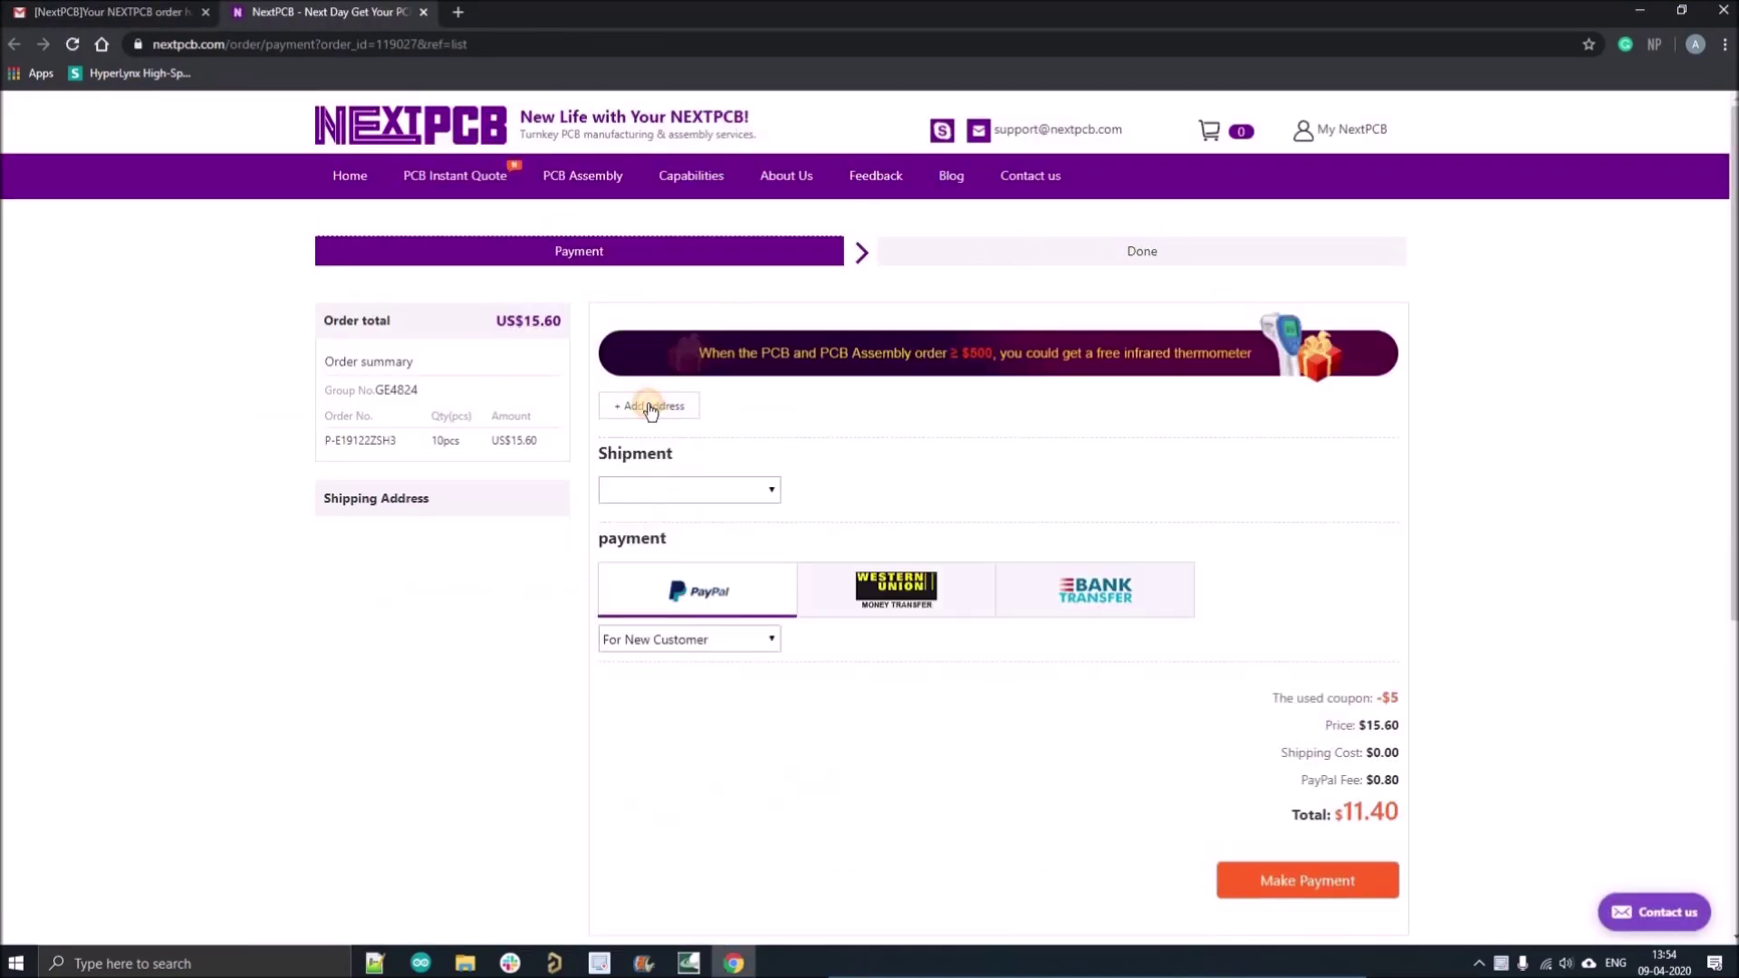
{"action": "left_click", "coordinate": [650, 408]}
{"action": "double_click", "coordinate": [1404, 700]}
{"action": "left_click_drag", "start_coordinate": [1264, 774], "coordinate": [1406, 824]}
{"action": "left_click_drag", "start_coordinate": [291, 442], "coordinate": [335, 441]}
{"action": "left_click", "coordinate": [381, 500]}
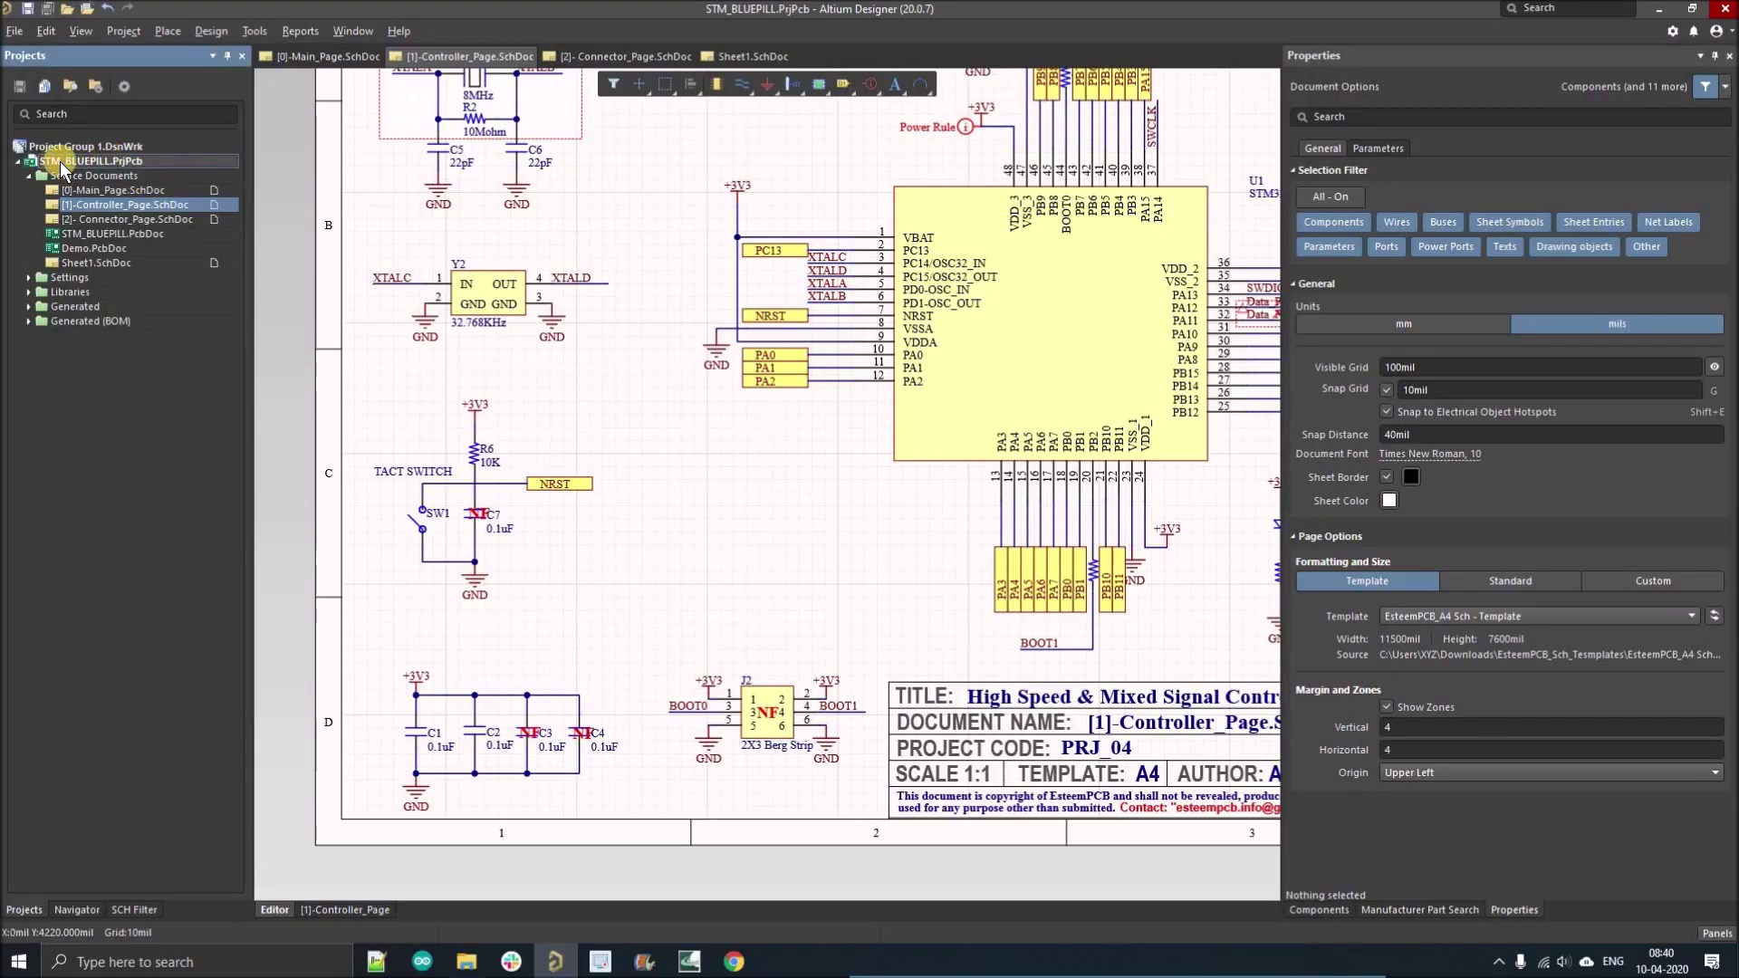
Add 'Variant of STM_BLUEPILL' under the project's Variants, allowing fabrication output variation.
{"action": "right_click", "coordinate": [60, 161]}
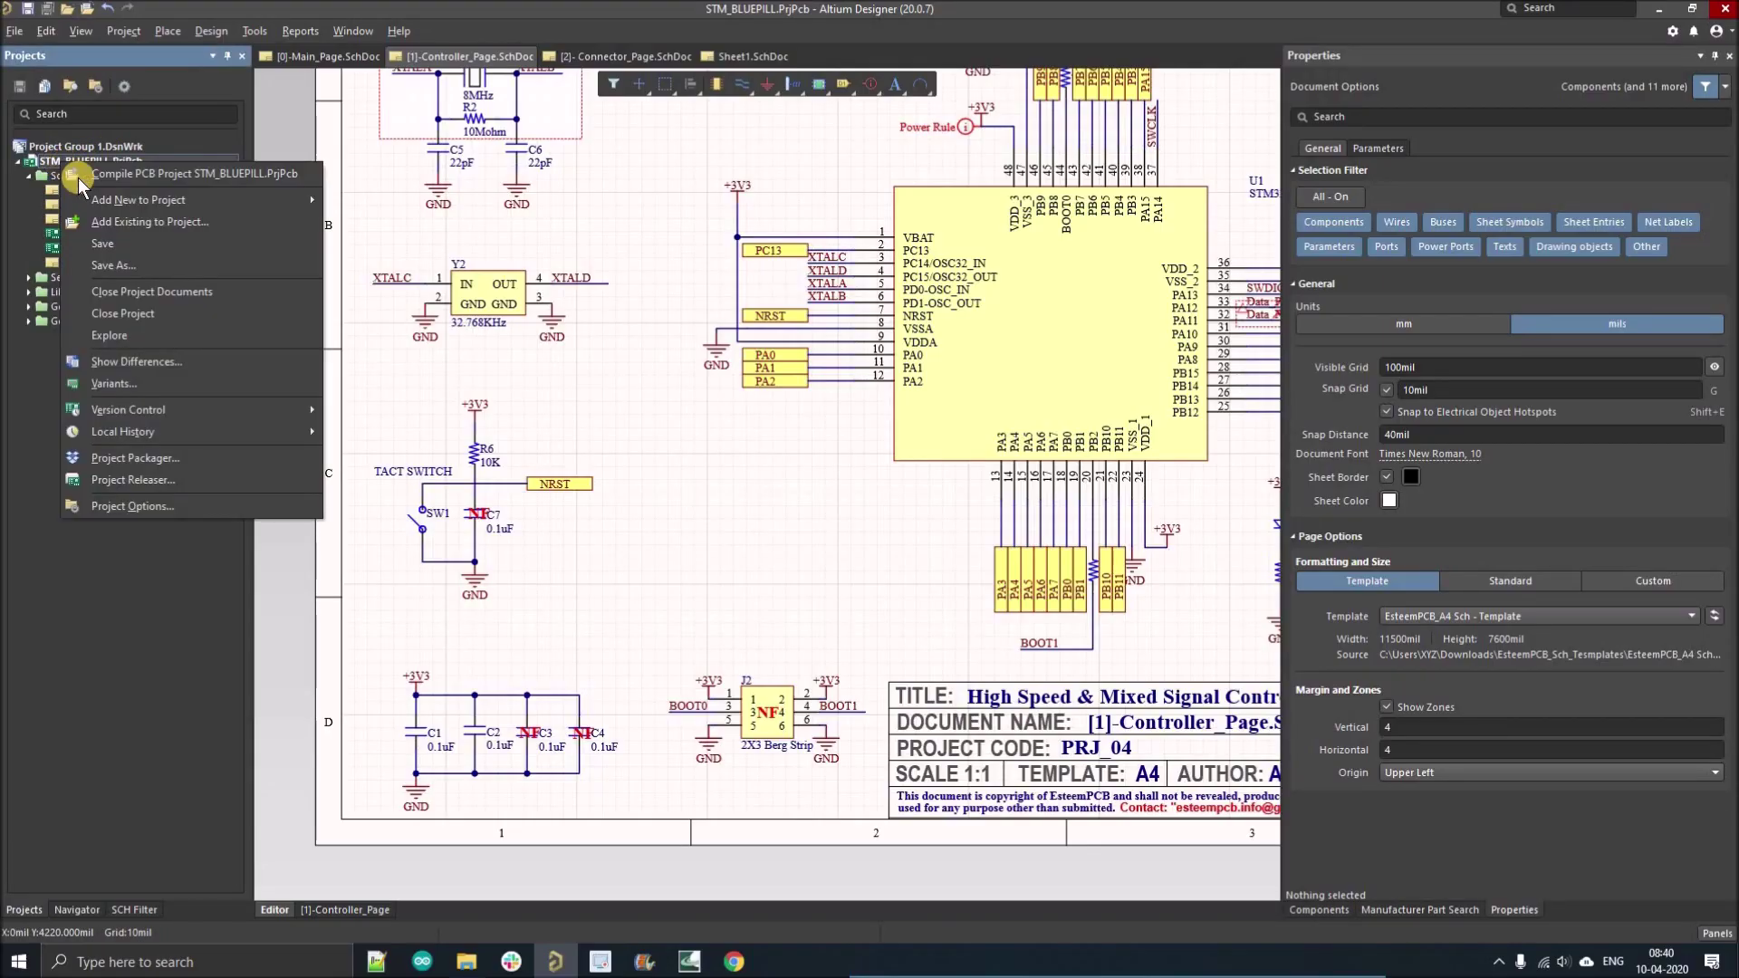
{"action": "left_click", "coordinate": [130, 388]}
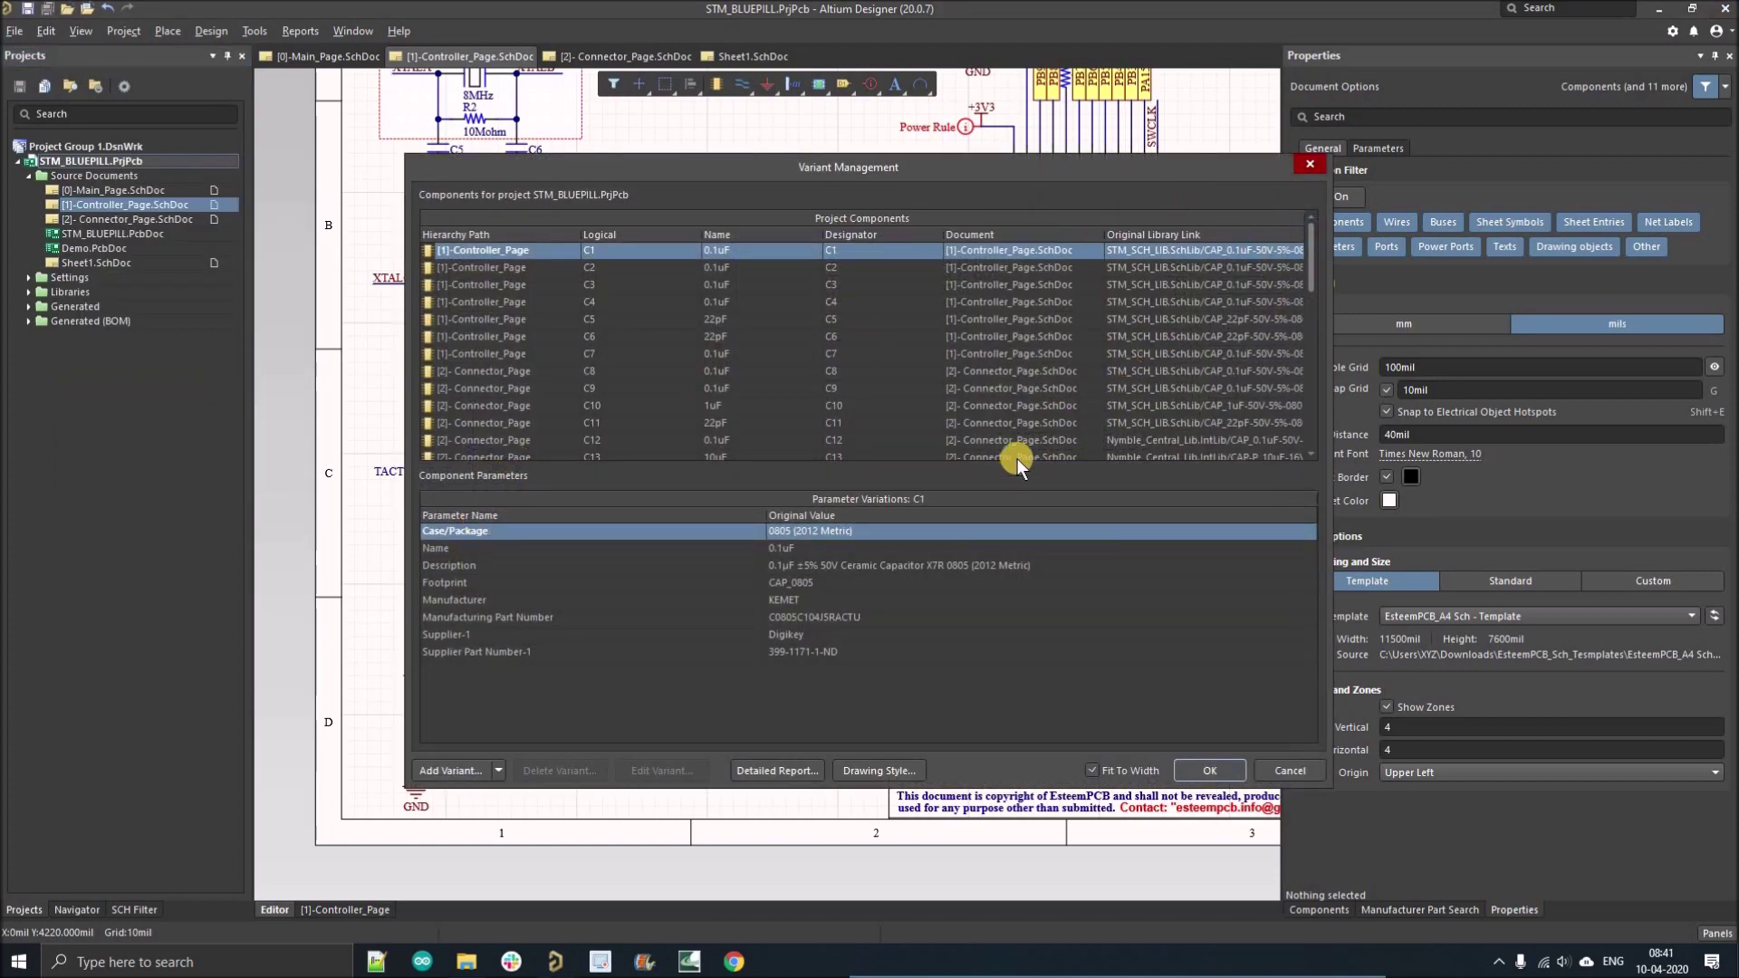
{"action": "left_click", "coordinate": [442, 766]}
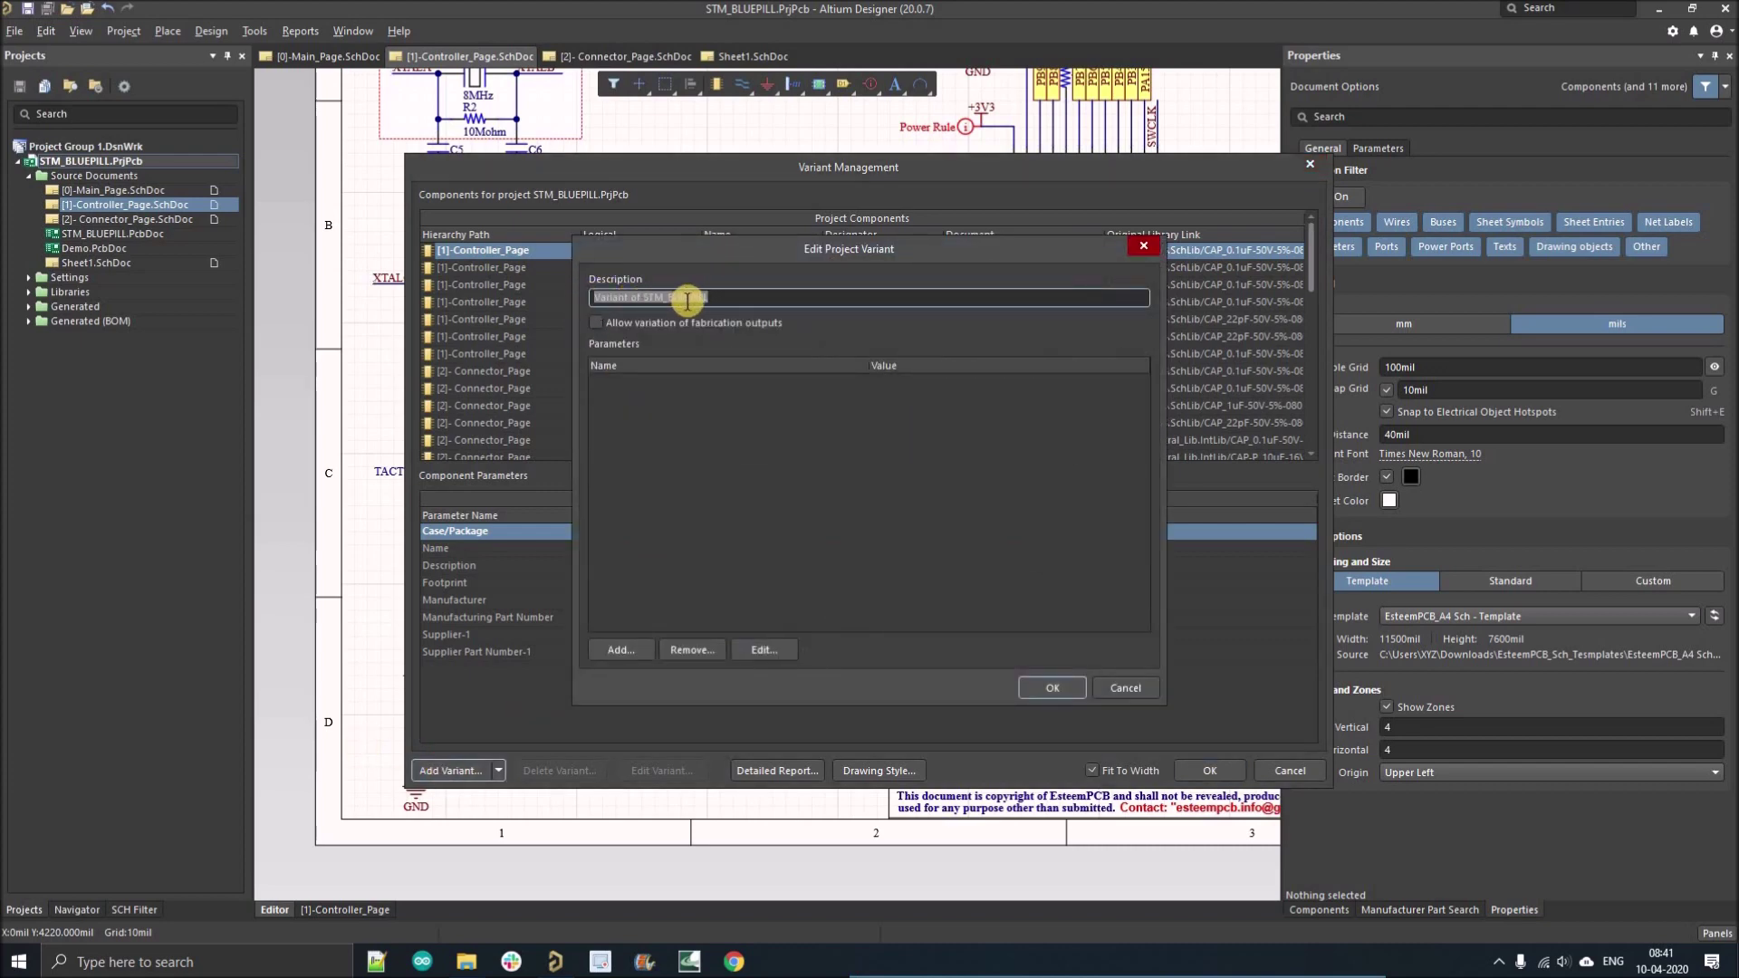
{"action": "left_click", "coordinate": [597, 322]}
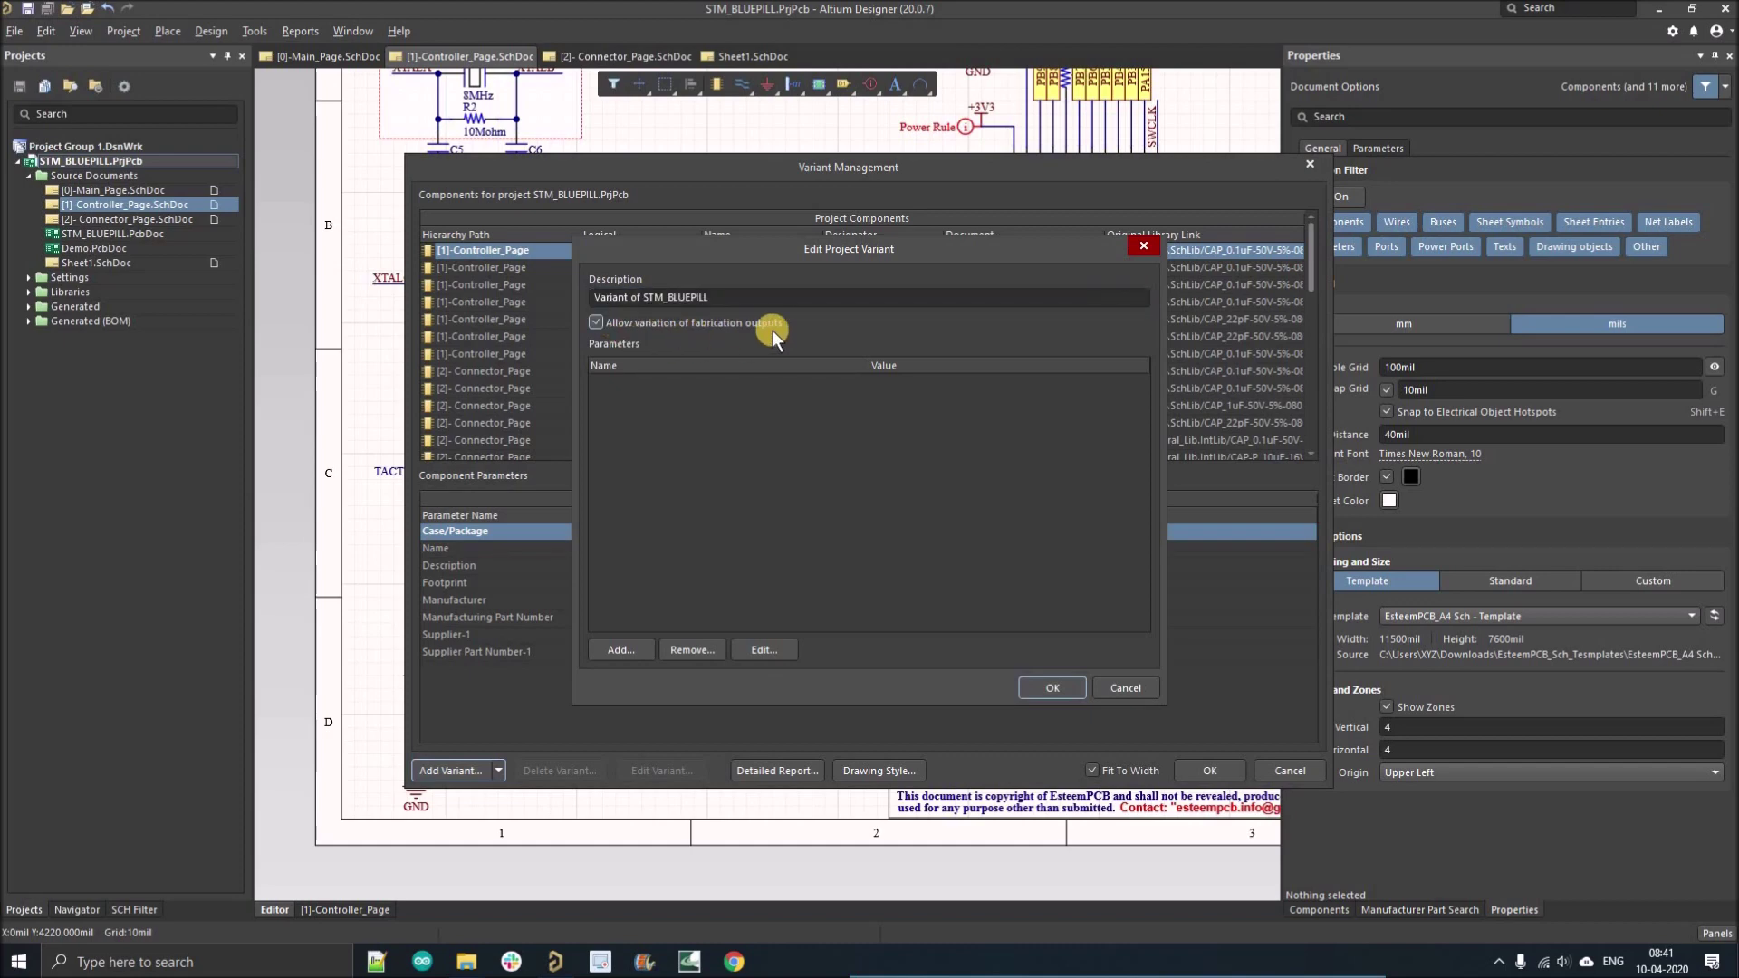
{"action": "left_click", "coordinate": [1042, 685]}
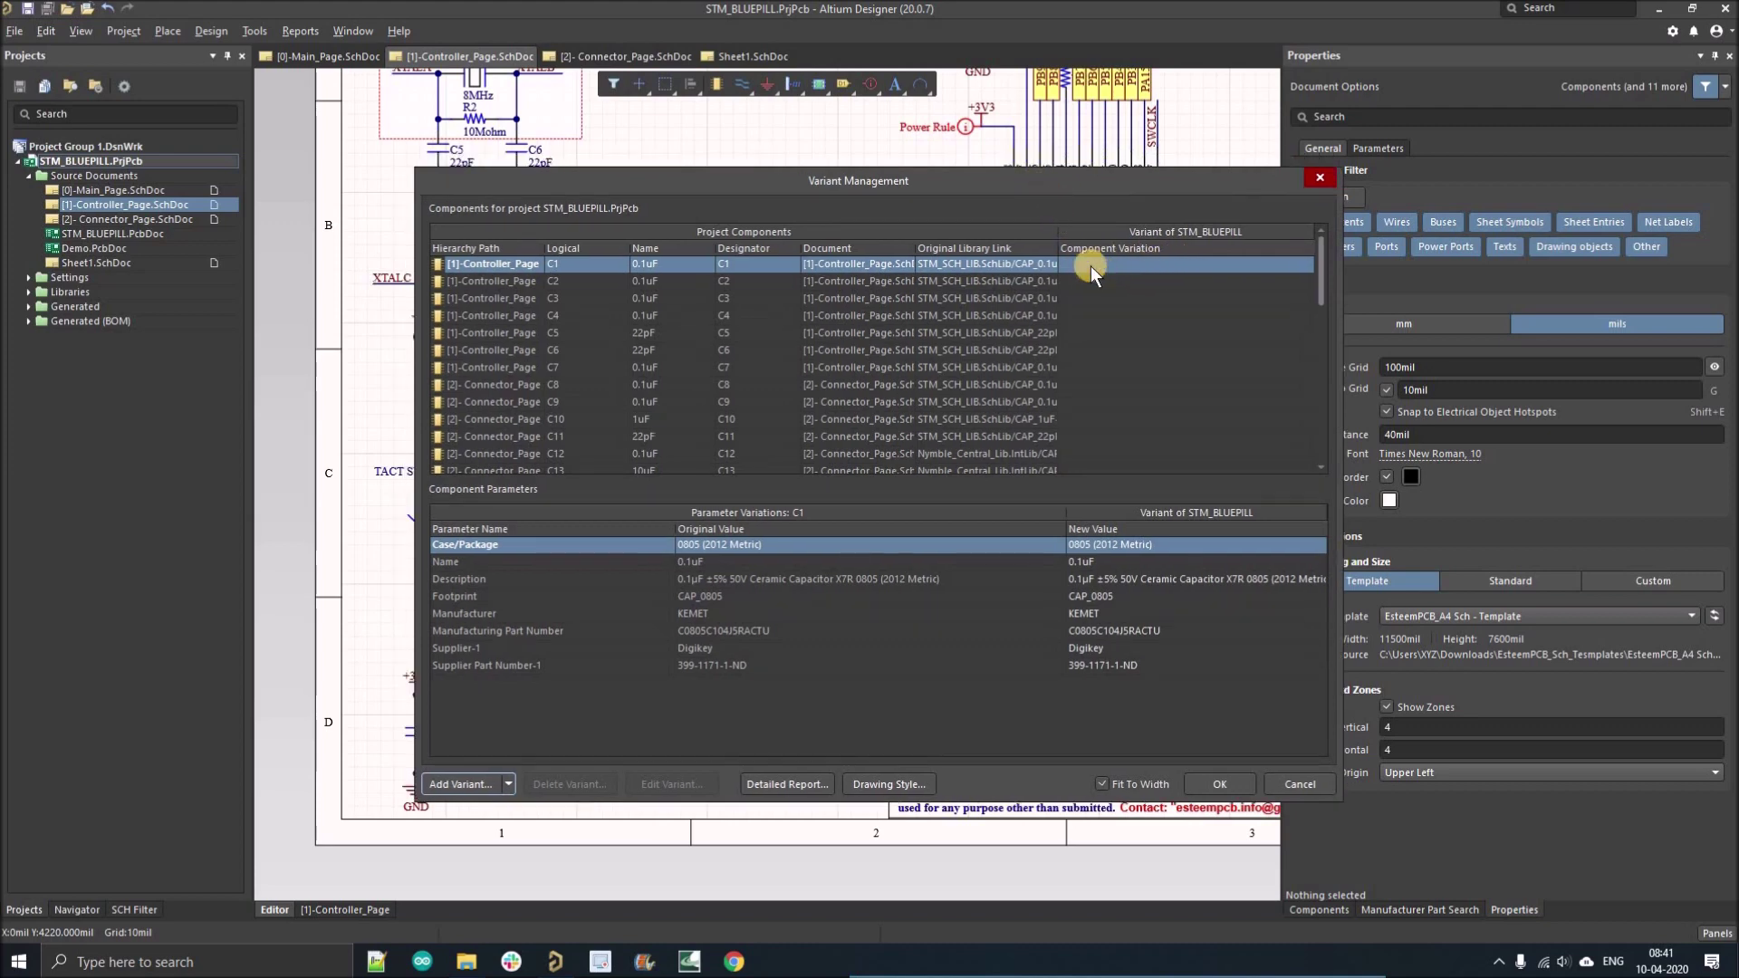
Set capacitor C7 to Not Fitted in the variant.
{"action": "right_click", "coordinate": [1089, 264]}
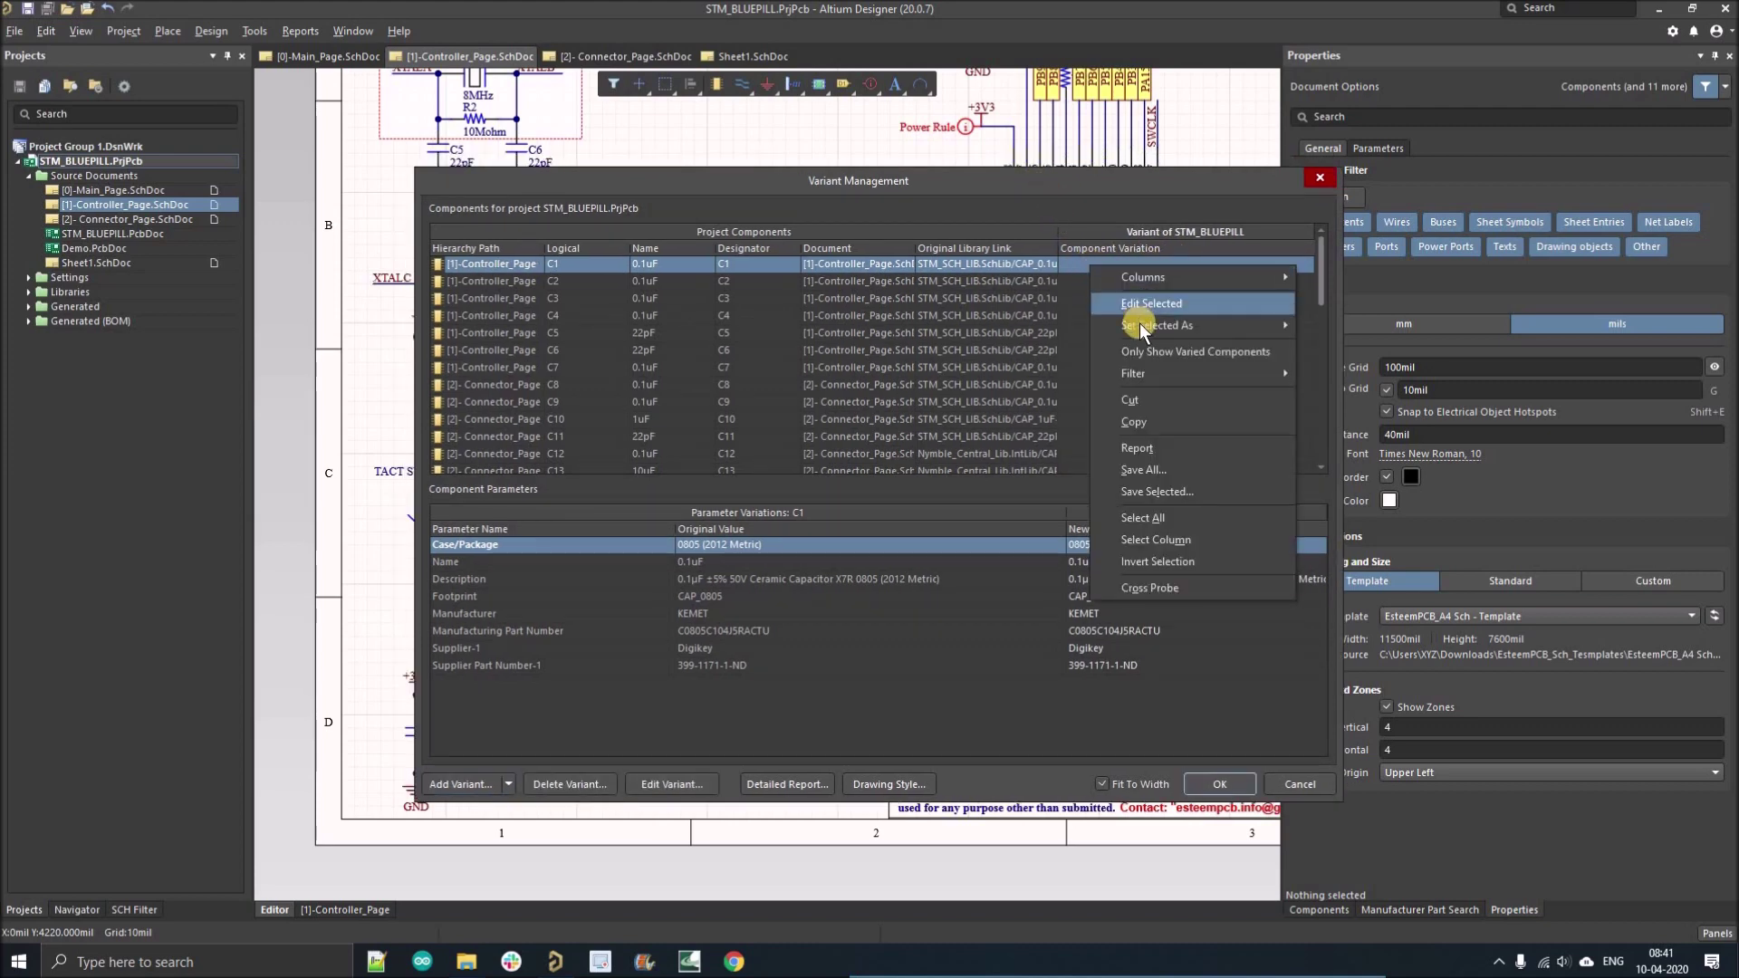
{"action": "mouse_move", "coordinate": [1166, 326]}
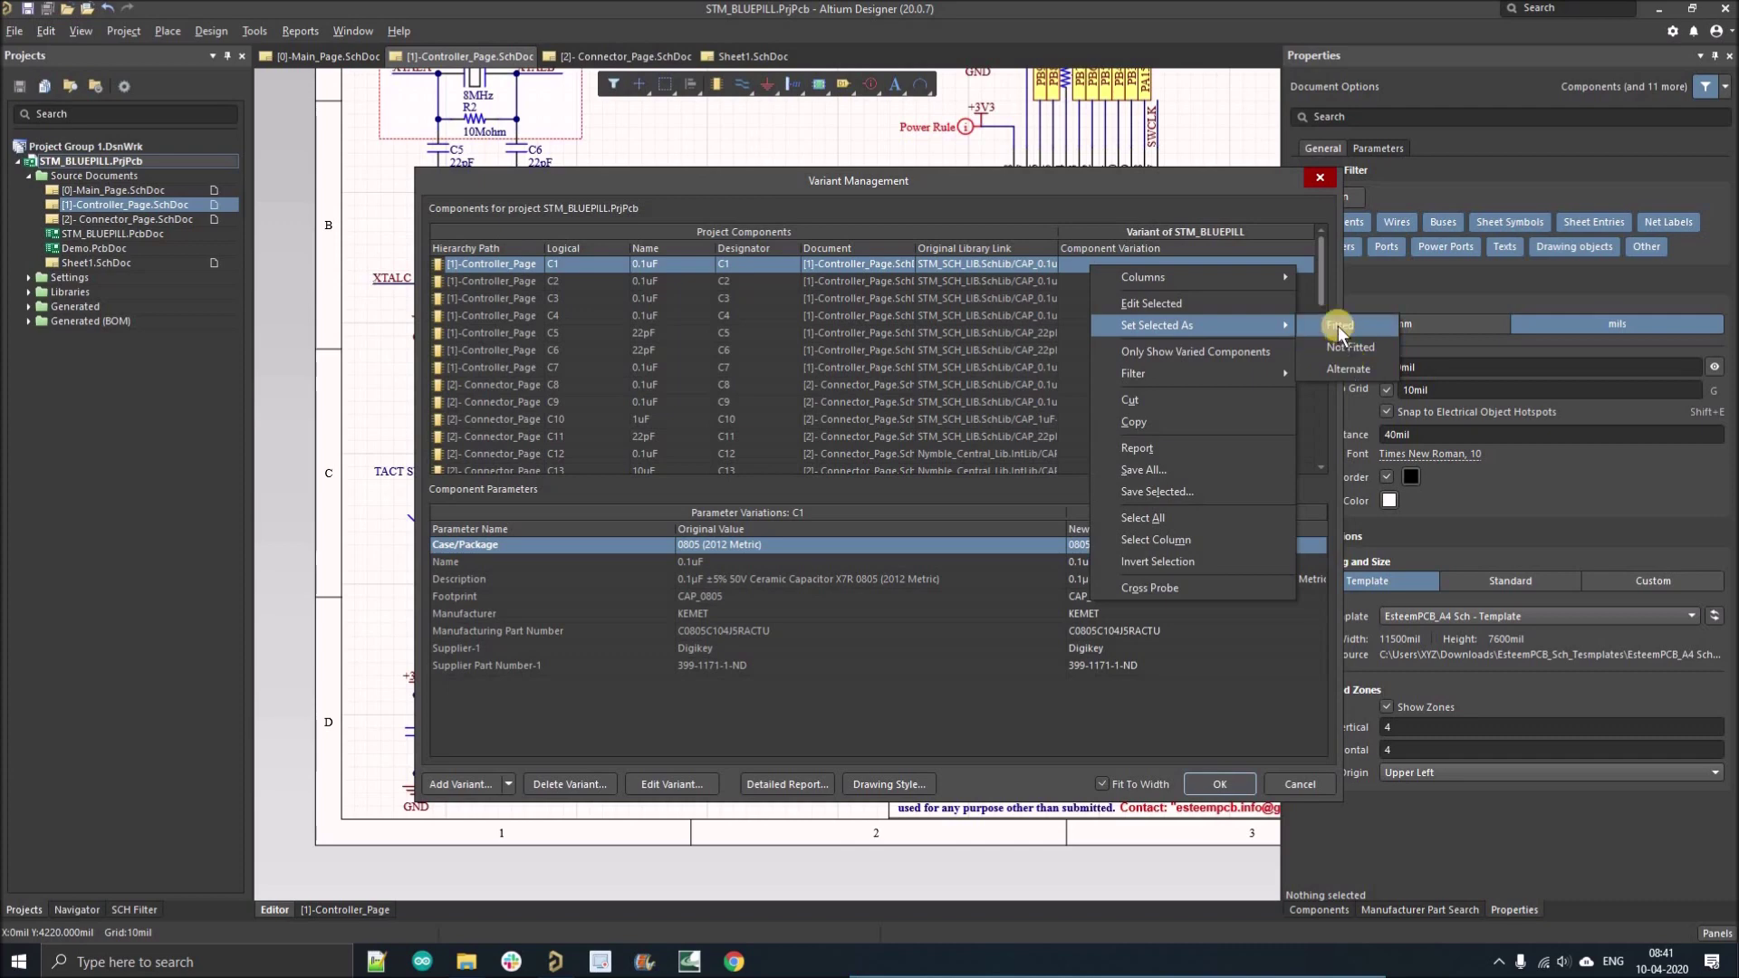
{"action": "left_click", "coordinate": [1082, 369]}
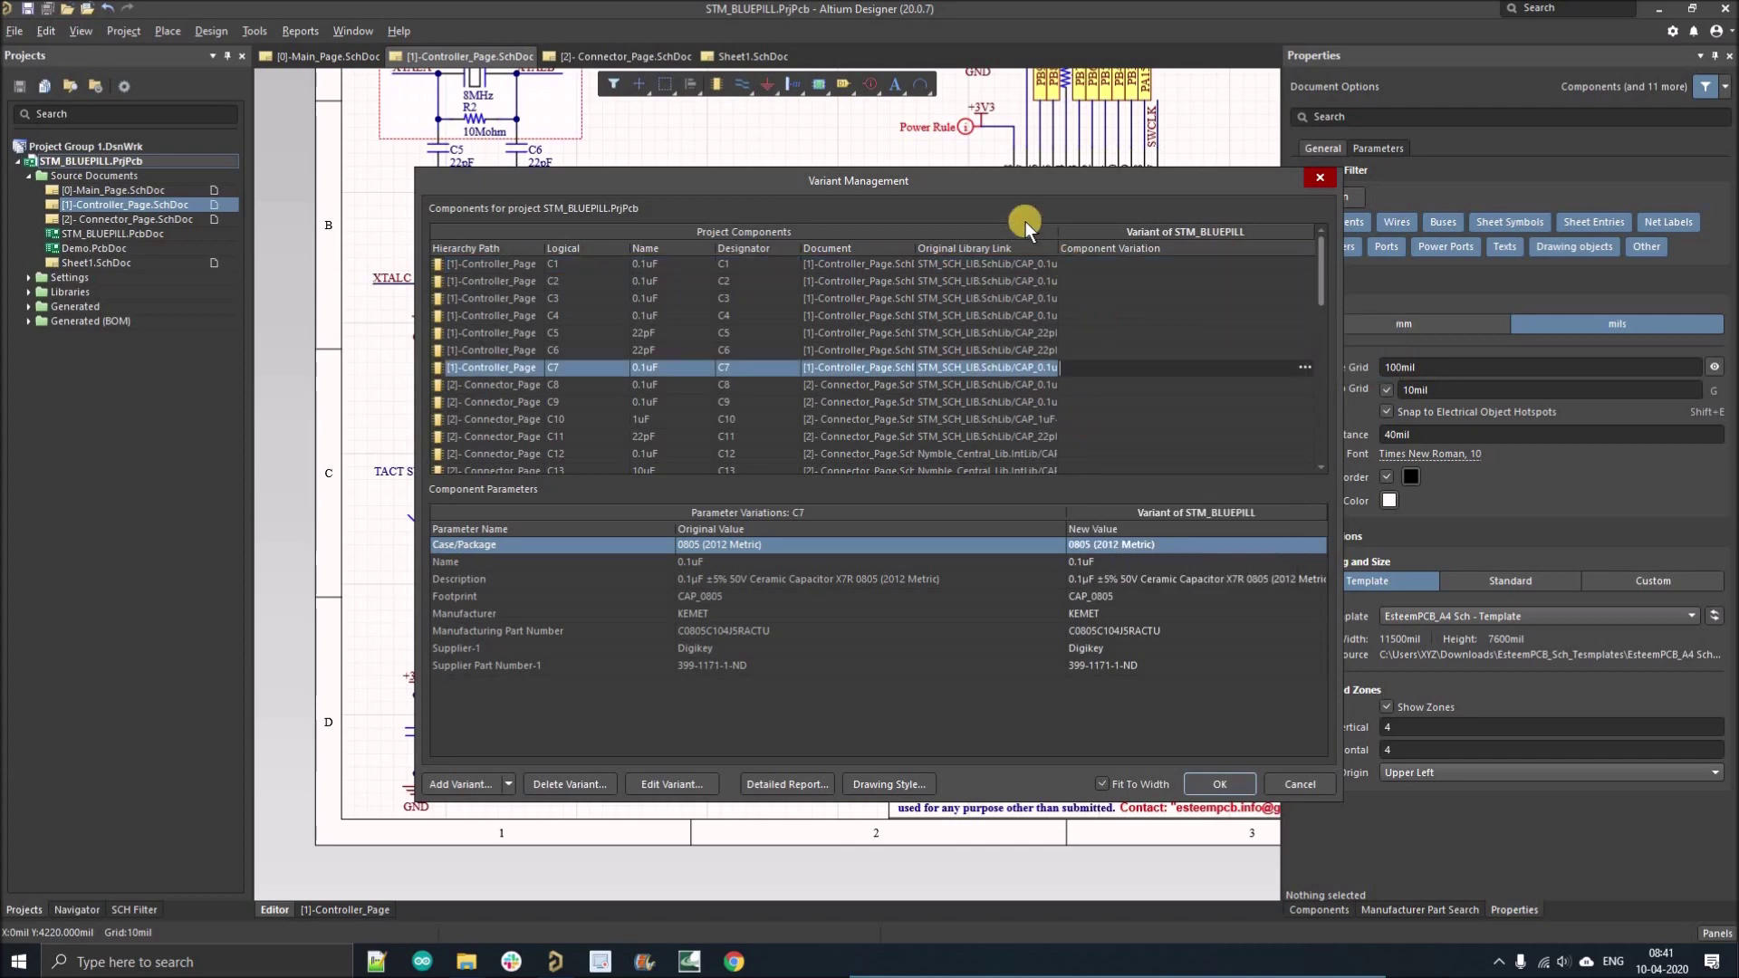
{"action": "left_click_drag", "start_coordinate": [990, 190], "coordinate": [1012, 203]}
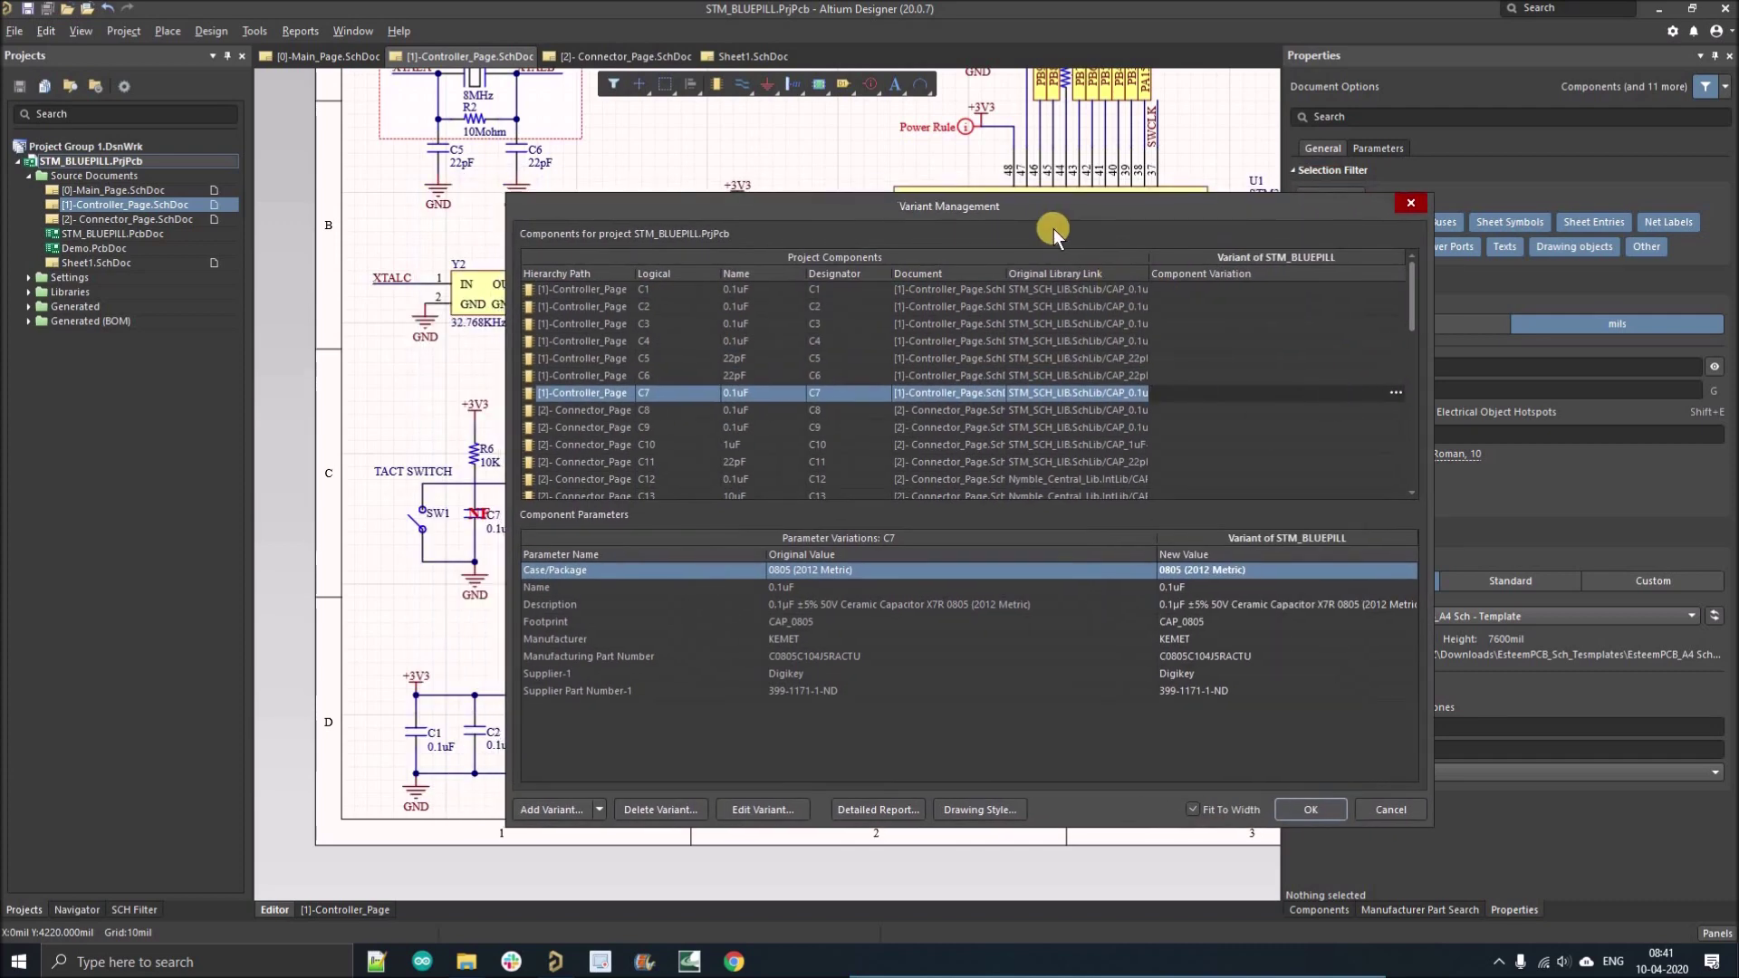
{"action": "left_click_drag", "start_coordinate": [1126, 219], "coordinate": [1355, 216]}
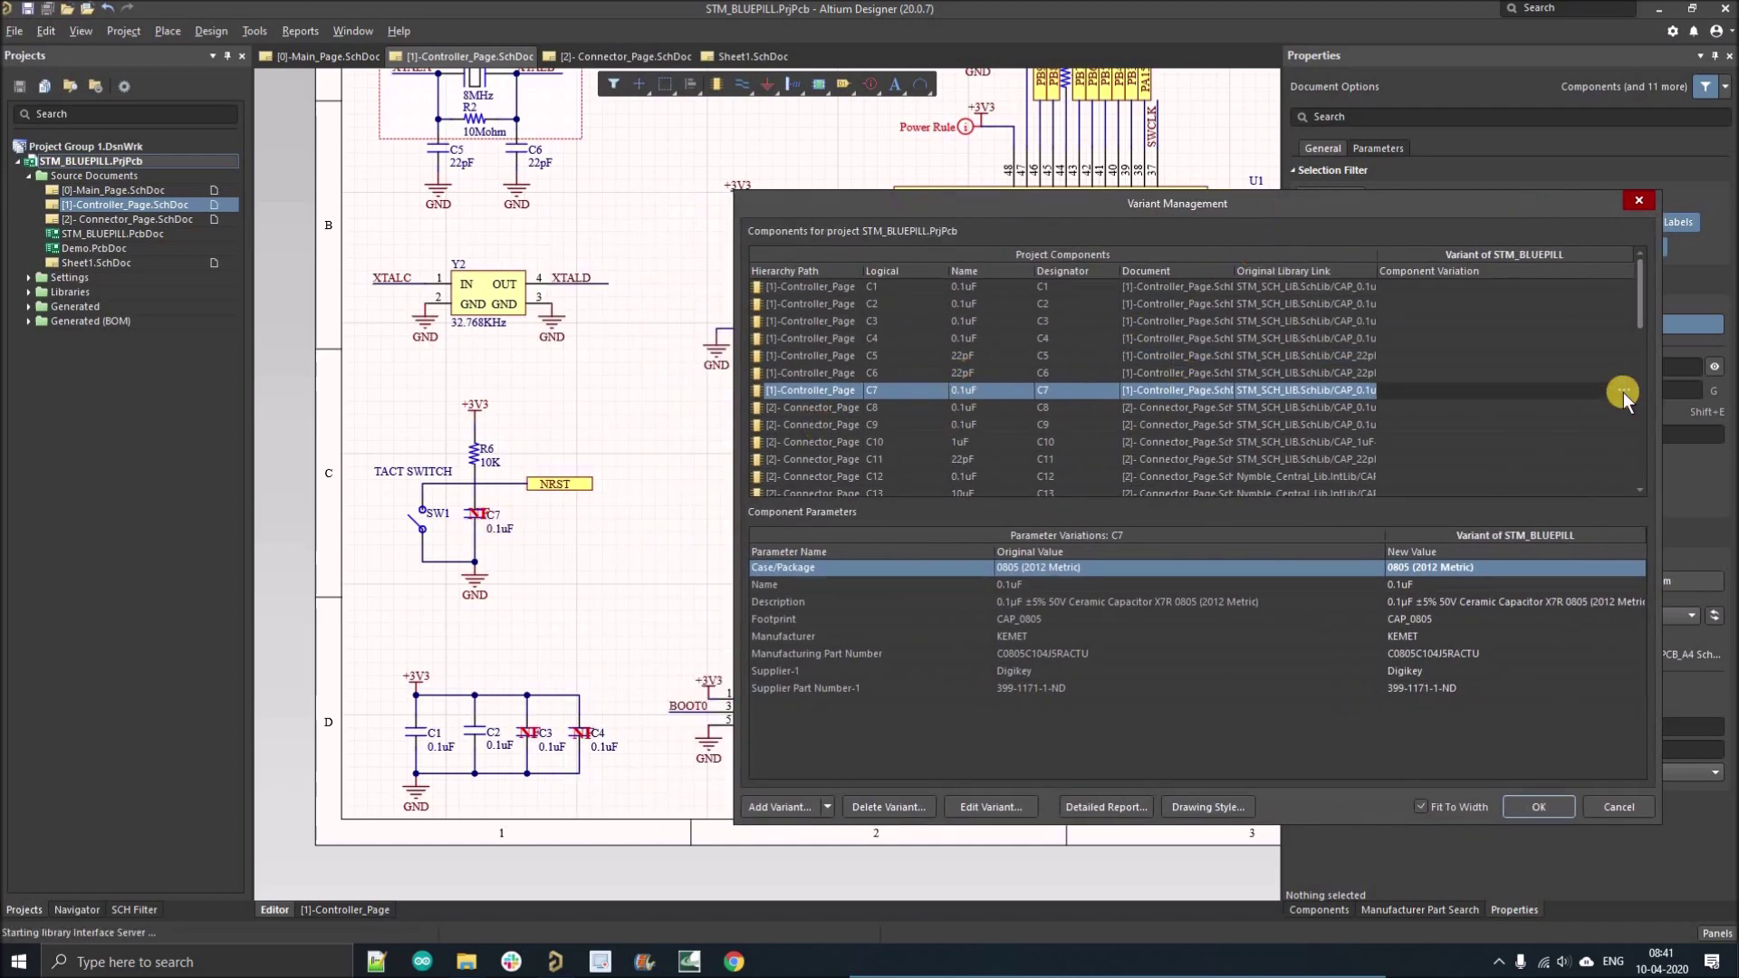
{"action": "left_click", "coordinate": [861, 481]}
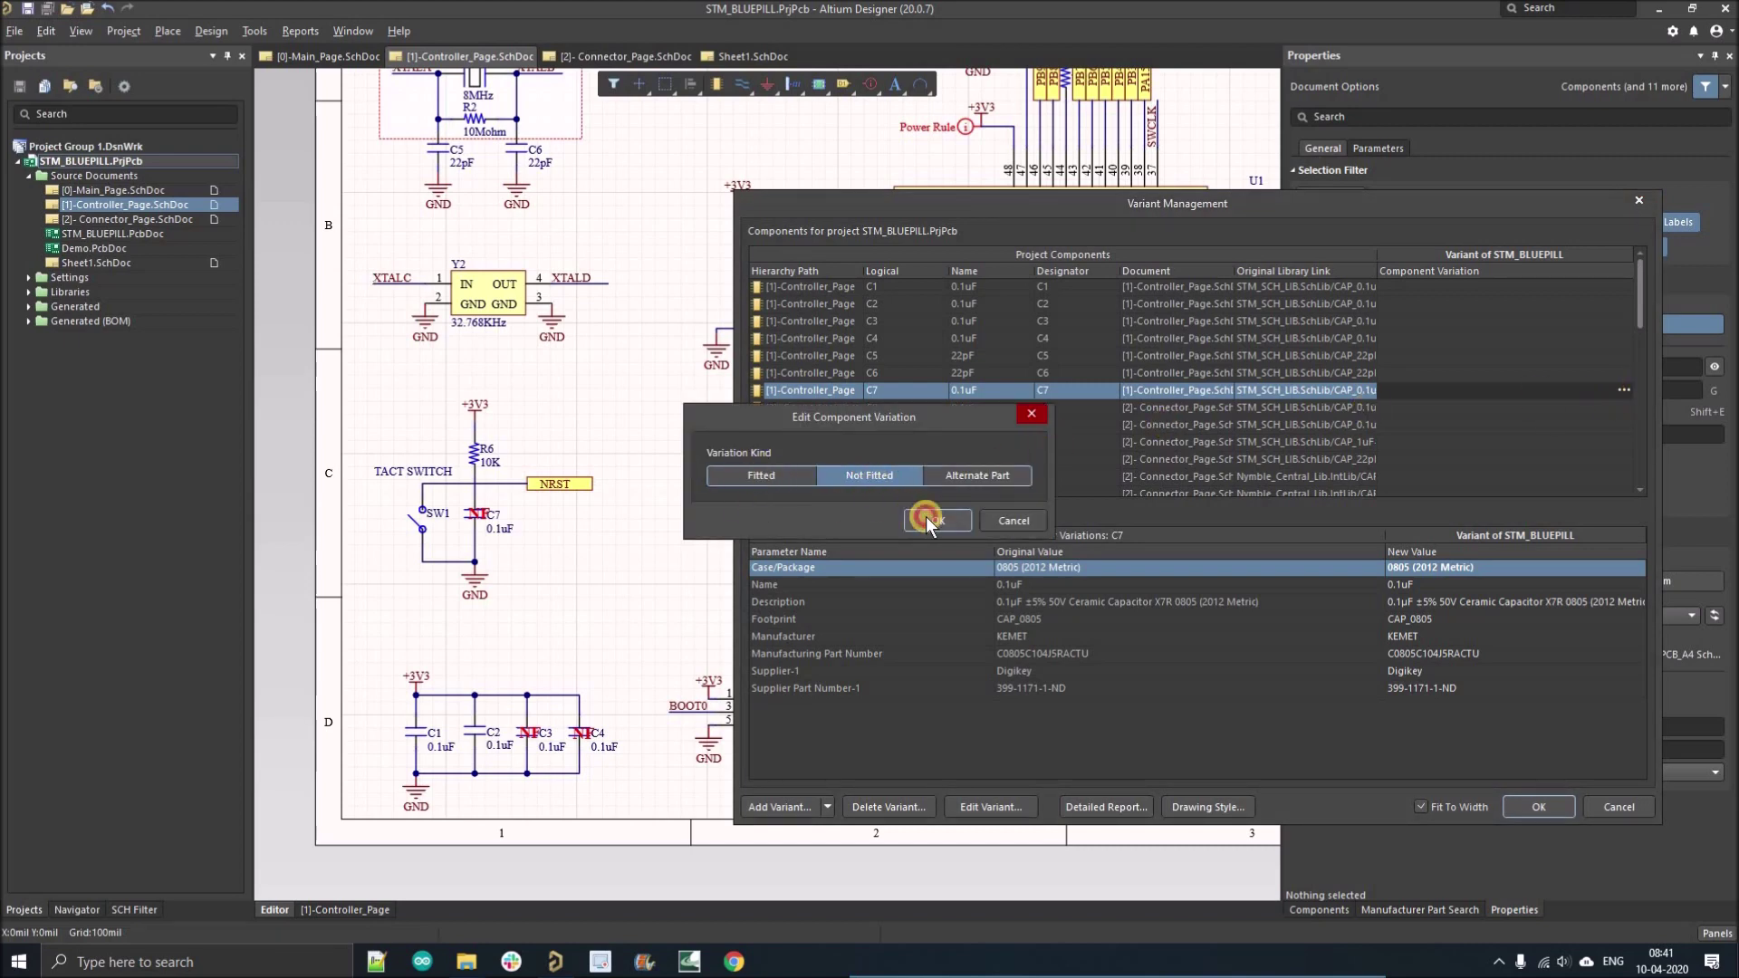
{"action": "left_click", "coordinate": [926, 518]}
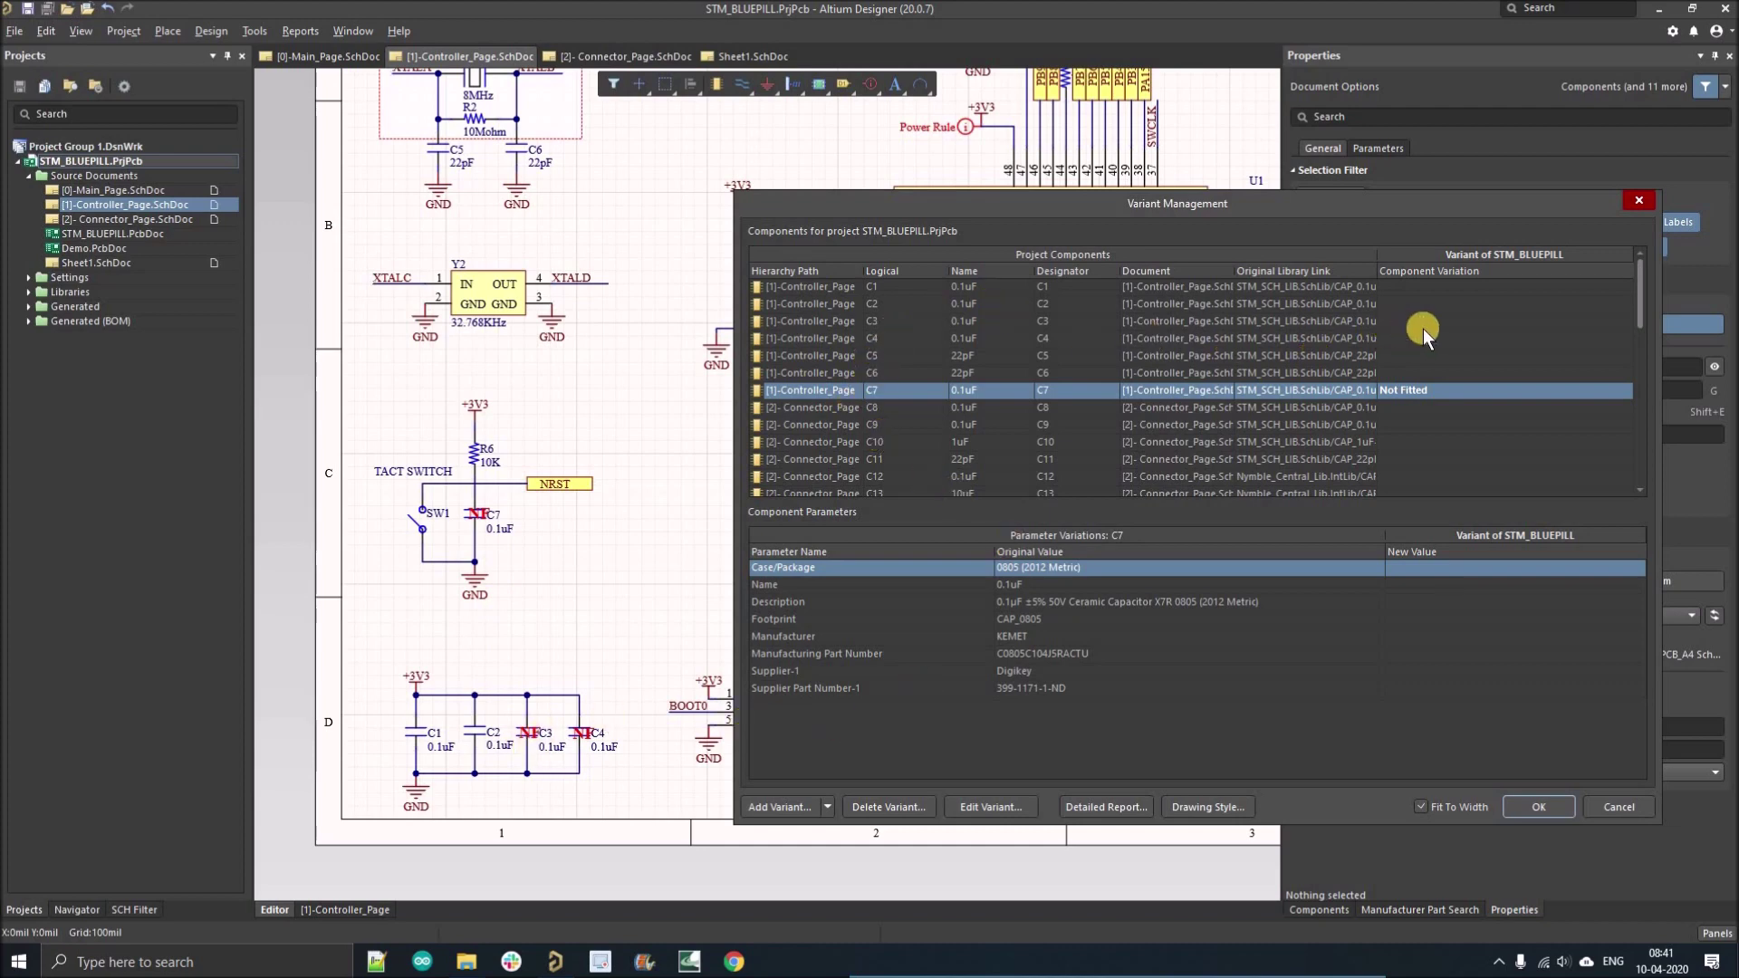
Set capacitors C3 and C4 to Not Fitted as well.
{"action": "left_click", "coordinate": [1522, 320]}
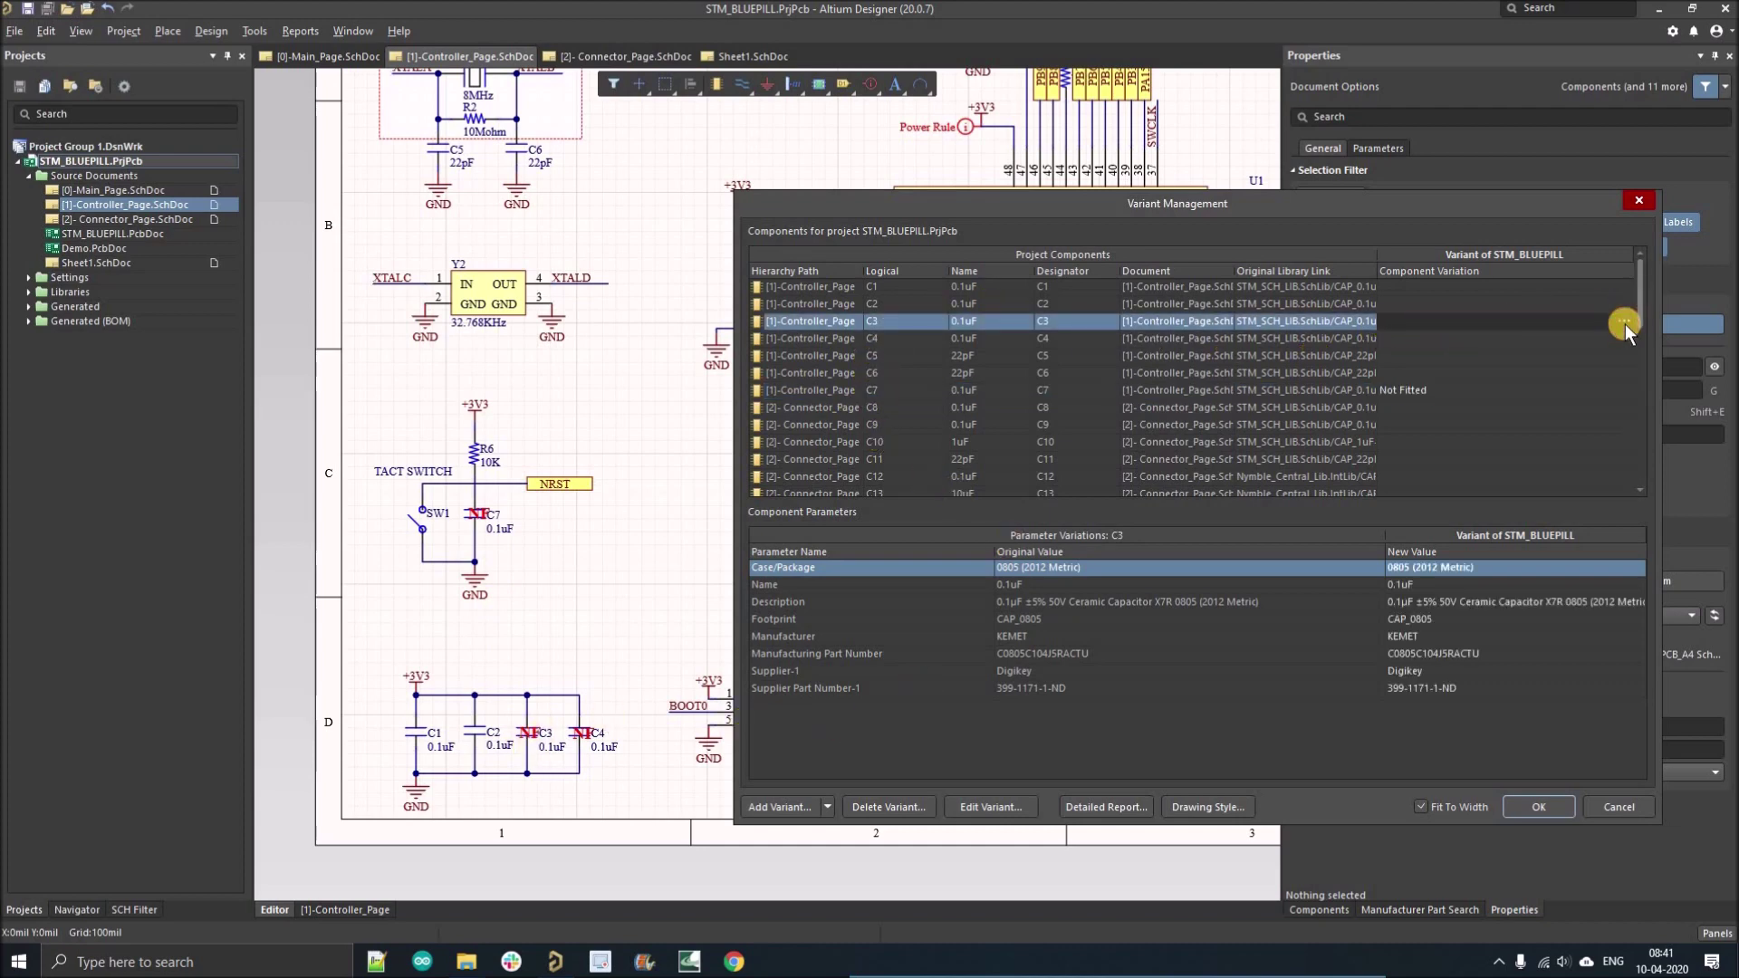
{"action": "left_click", "coordinate": [1624, 320]}
{"action": "left_click", "coordinate": [840, 477]}
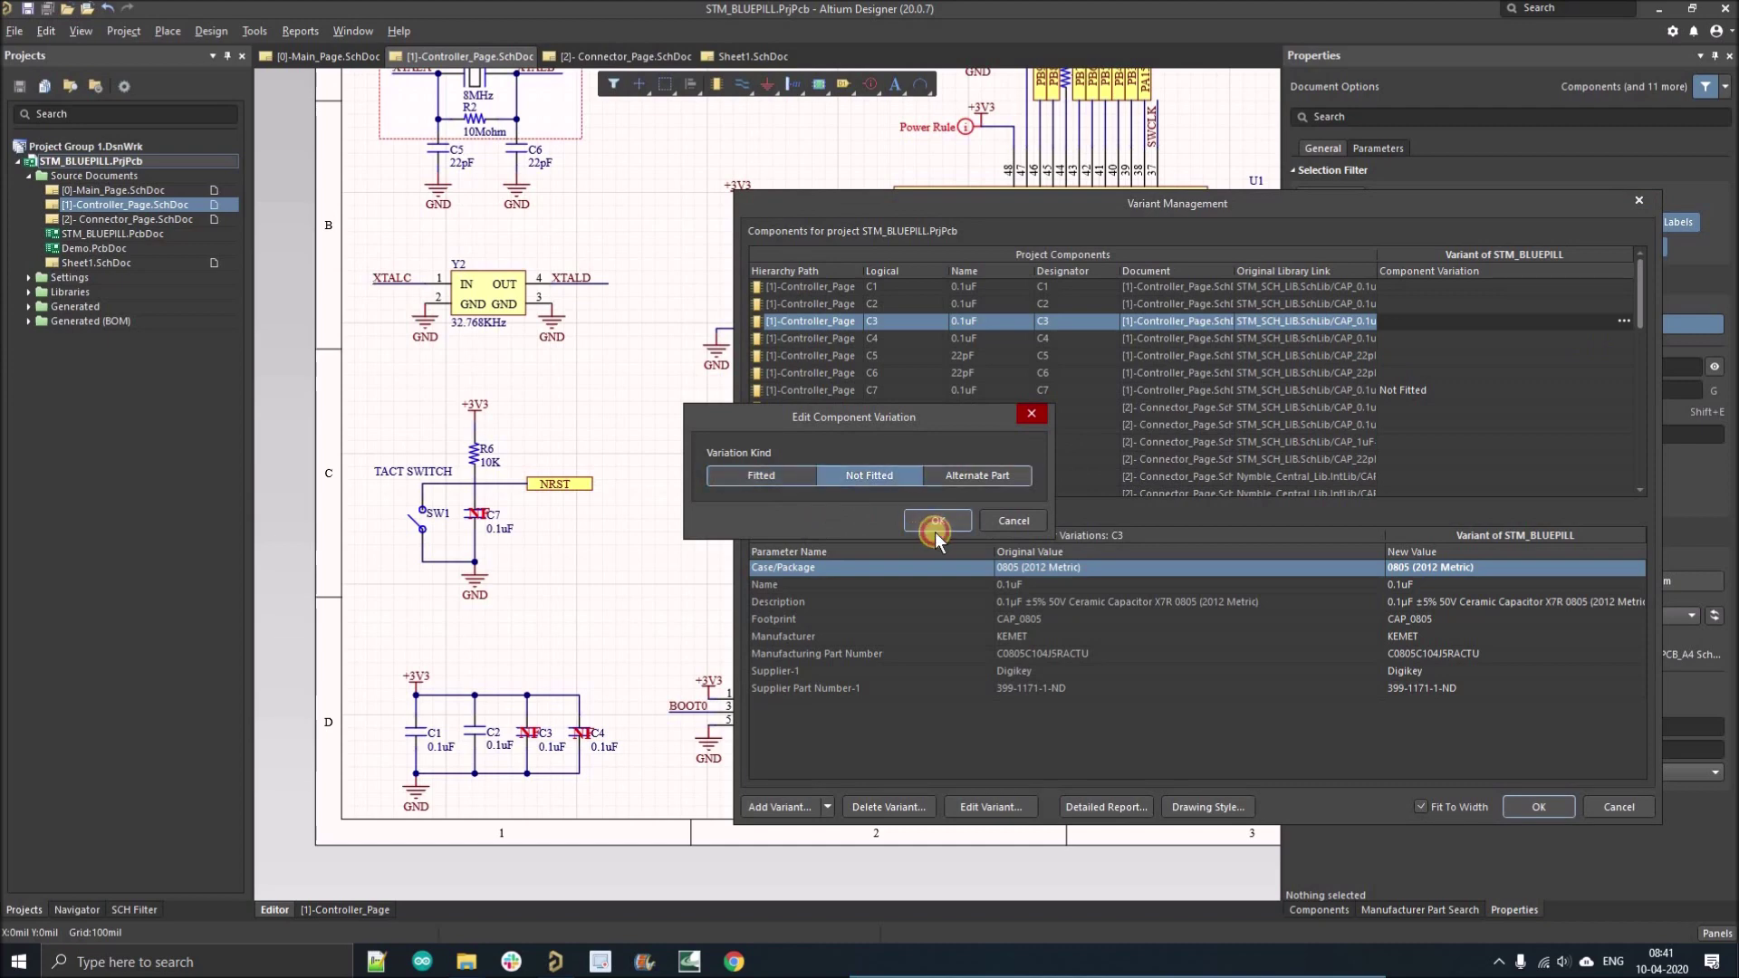
{"action": "left_click", "coordinate": [935, 524]}
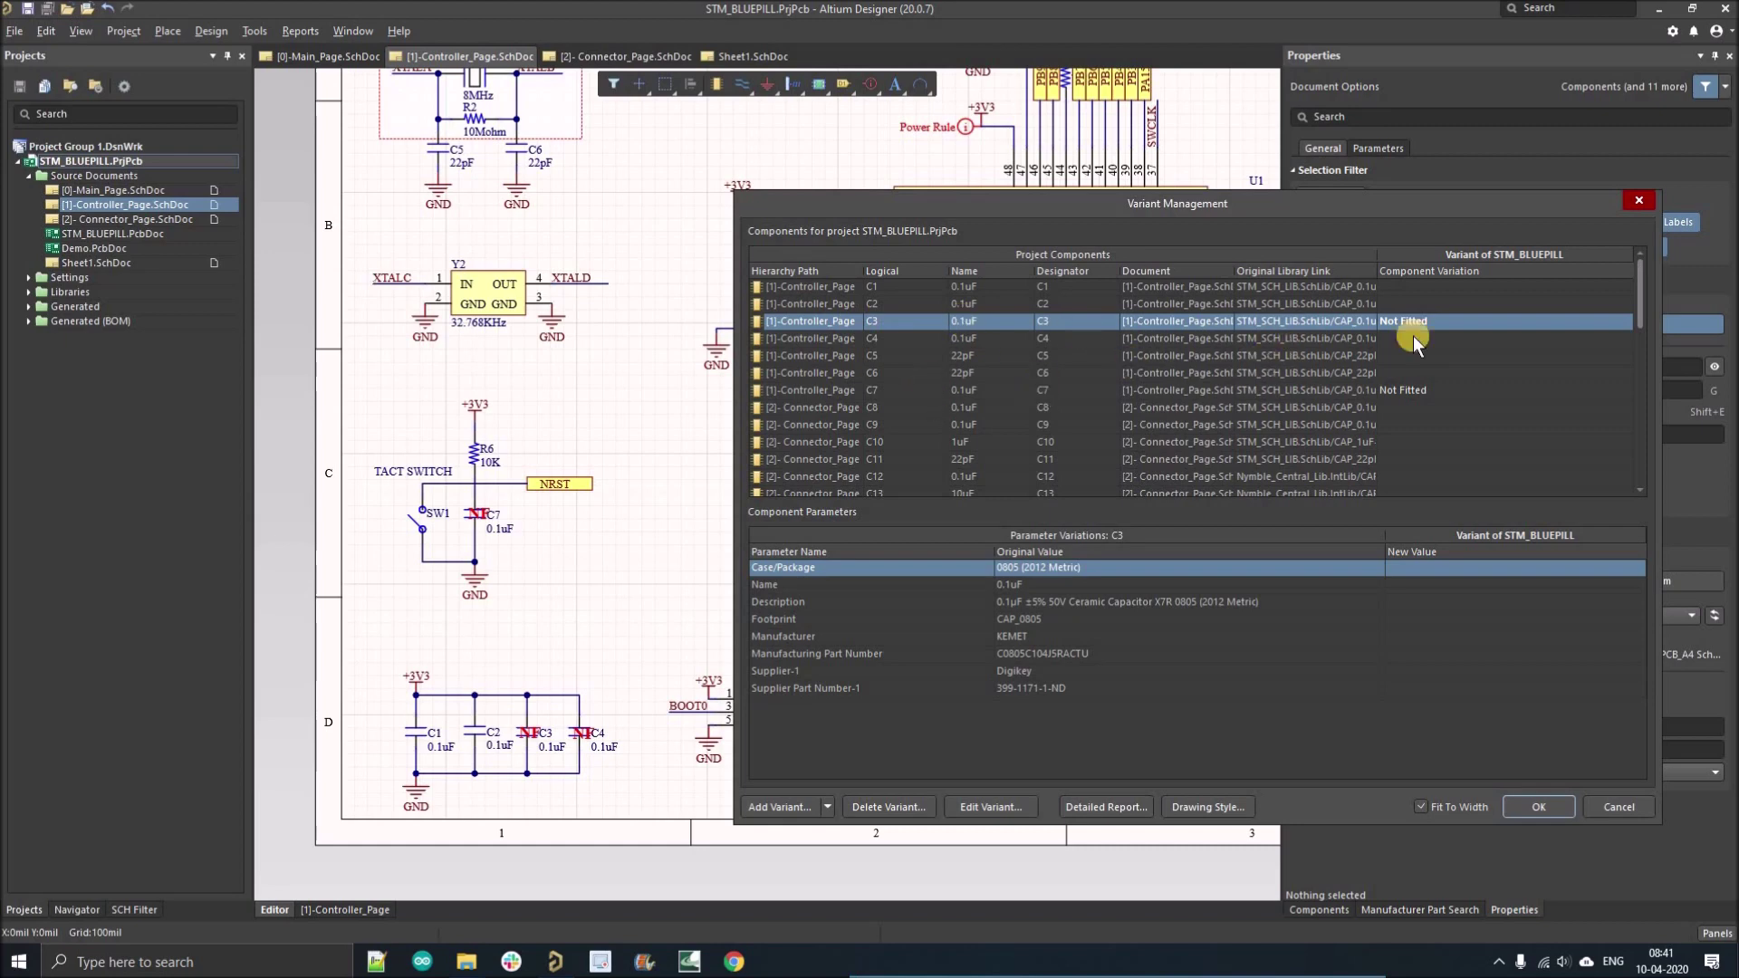
{"action": "left_click", "coordinate": [1512, 340]}
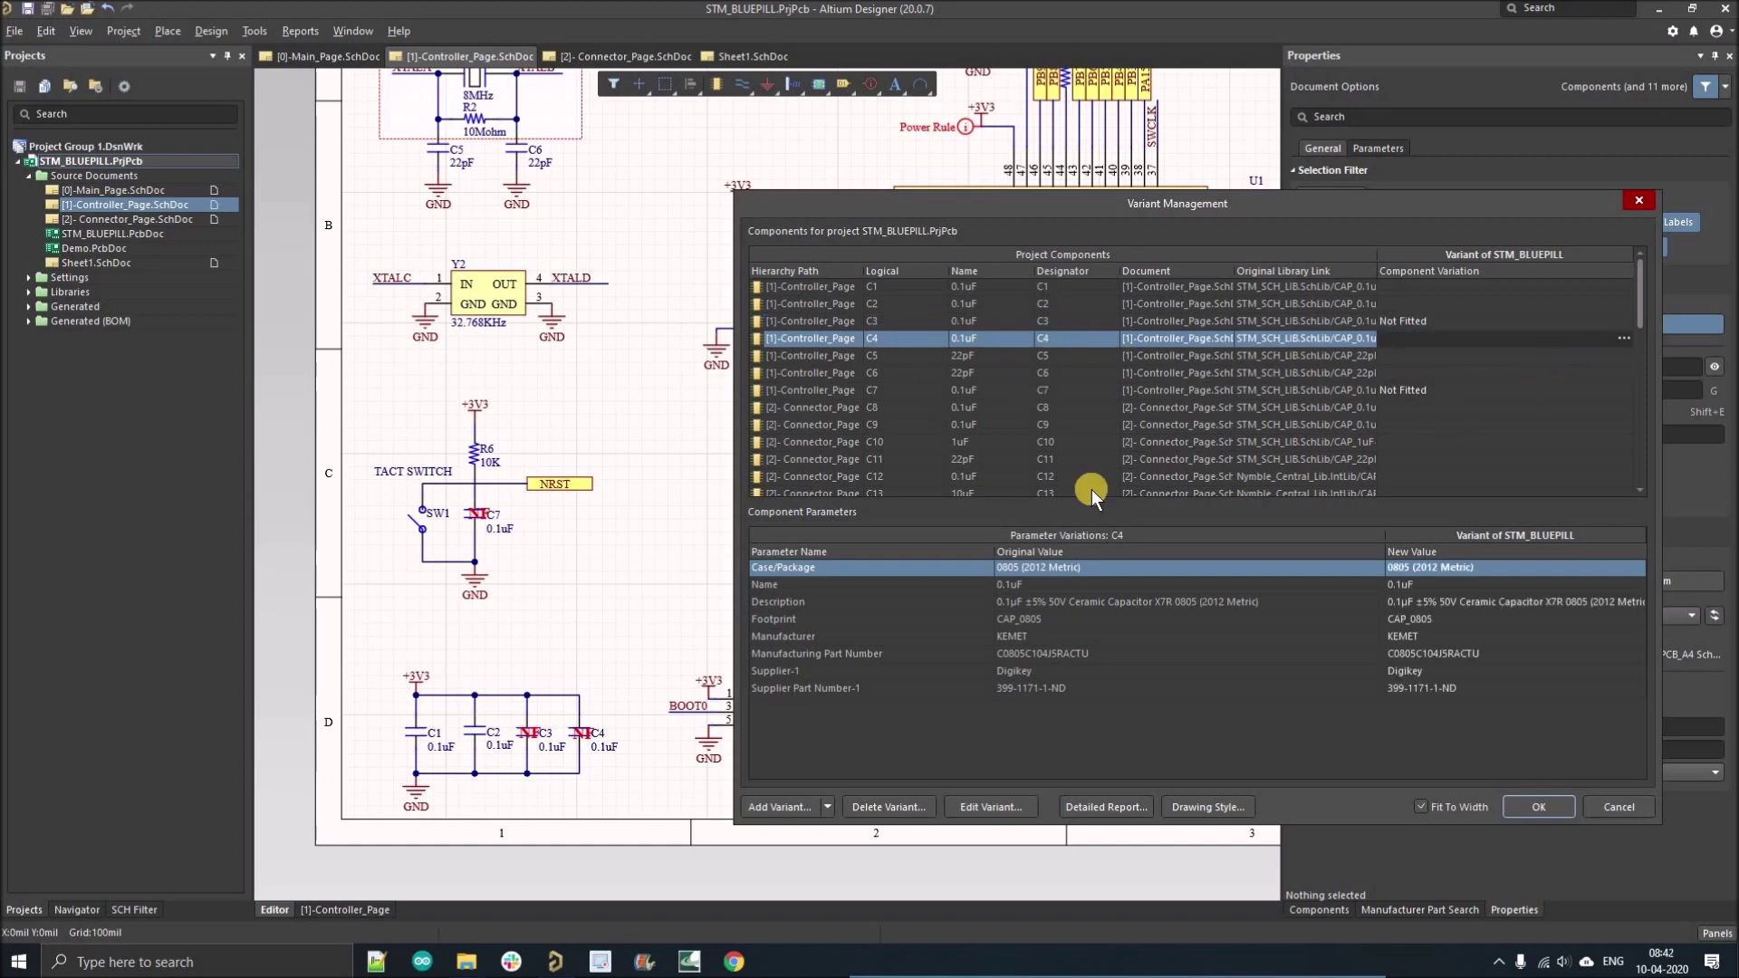
{"action": "left_click", "coordinate": [869, 476]}
{"action": "left_click", "coordinate": [924, 522]}
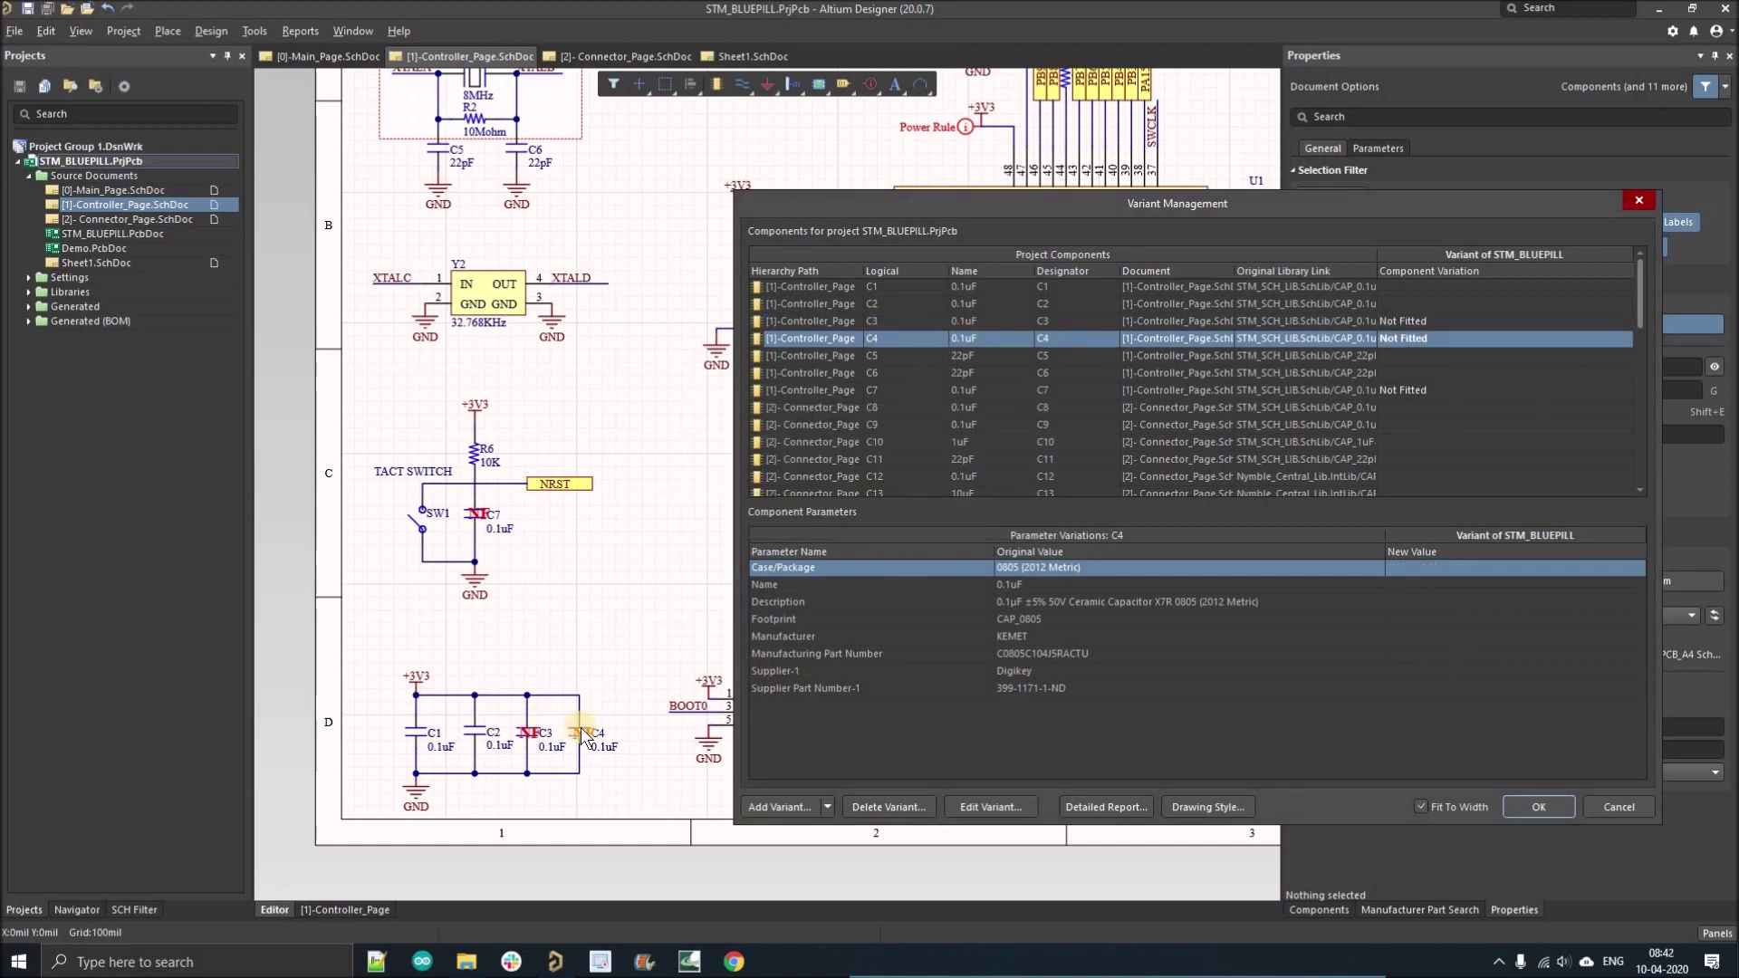
Set connector J2 to Not Fitted and close Variant Management with OK.
{"action": "left_click_drag", "start_coordinate": [1177, 208], "coordinate": [861, 243]}
{"action": "scroll", "coordinate": [639, 379], "scroll_direction": "down", "scroll_amount": 3}
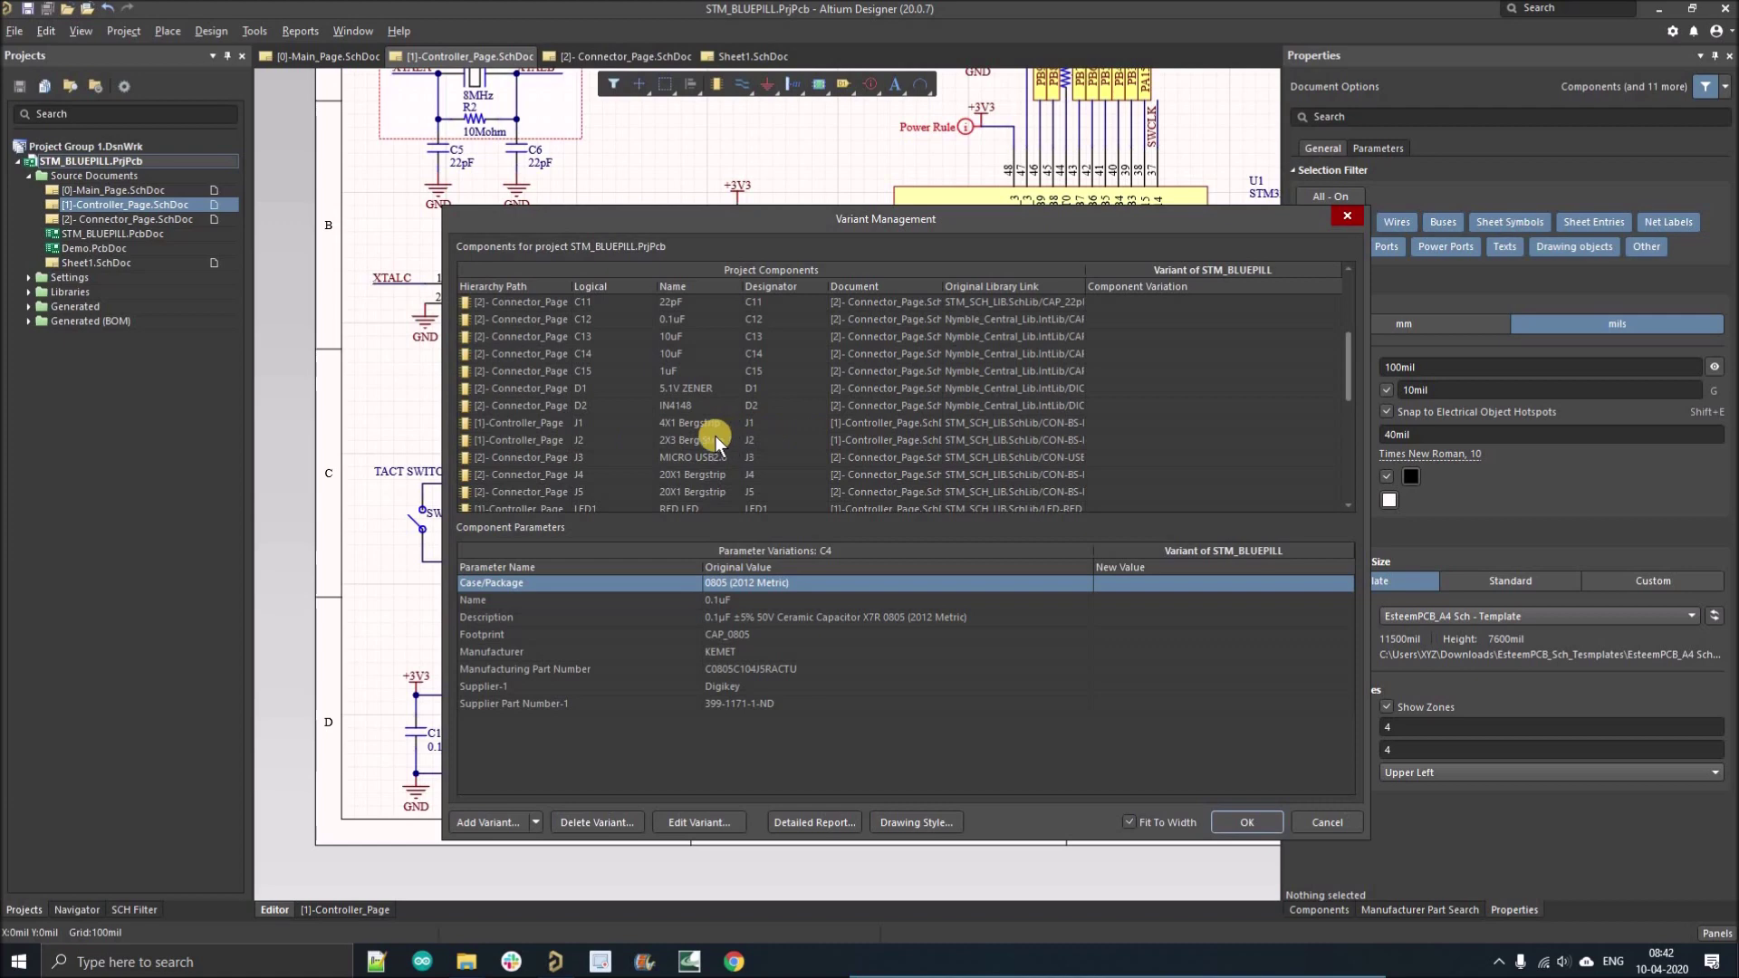
{"action": "left_click", "coordinate": [1227, 438]}
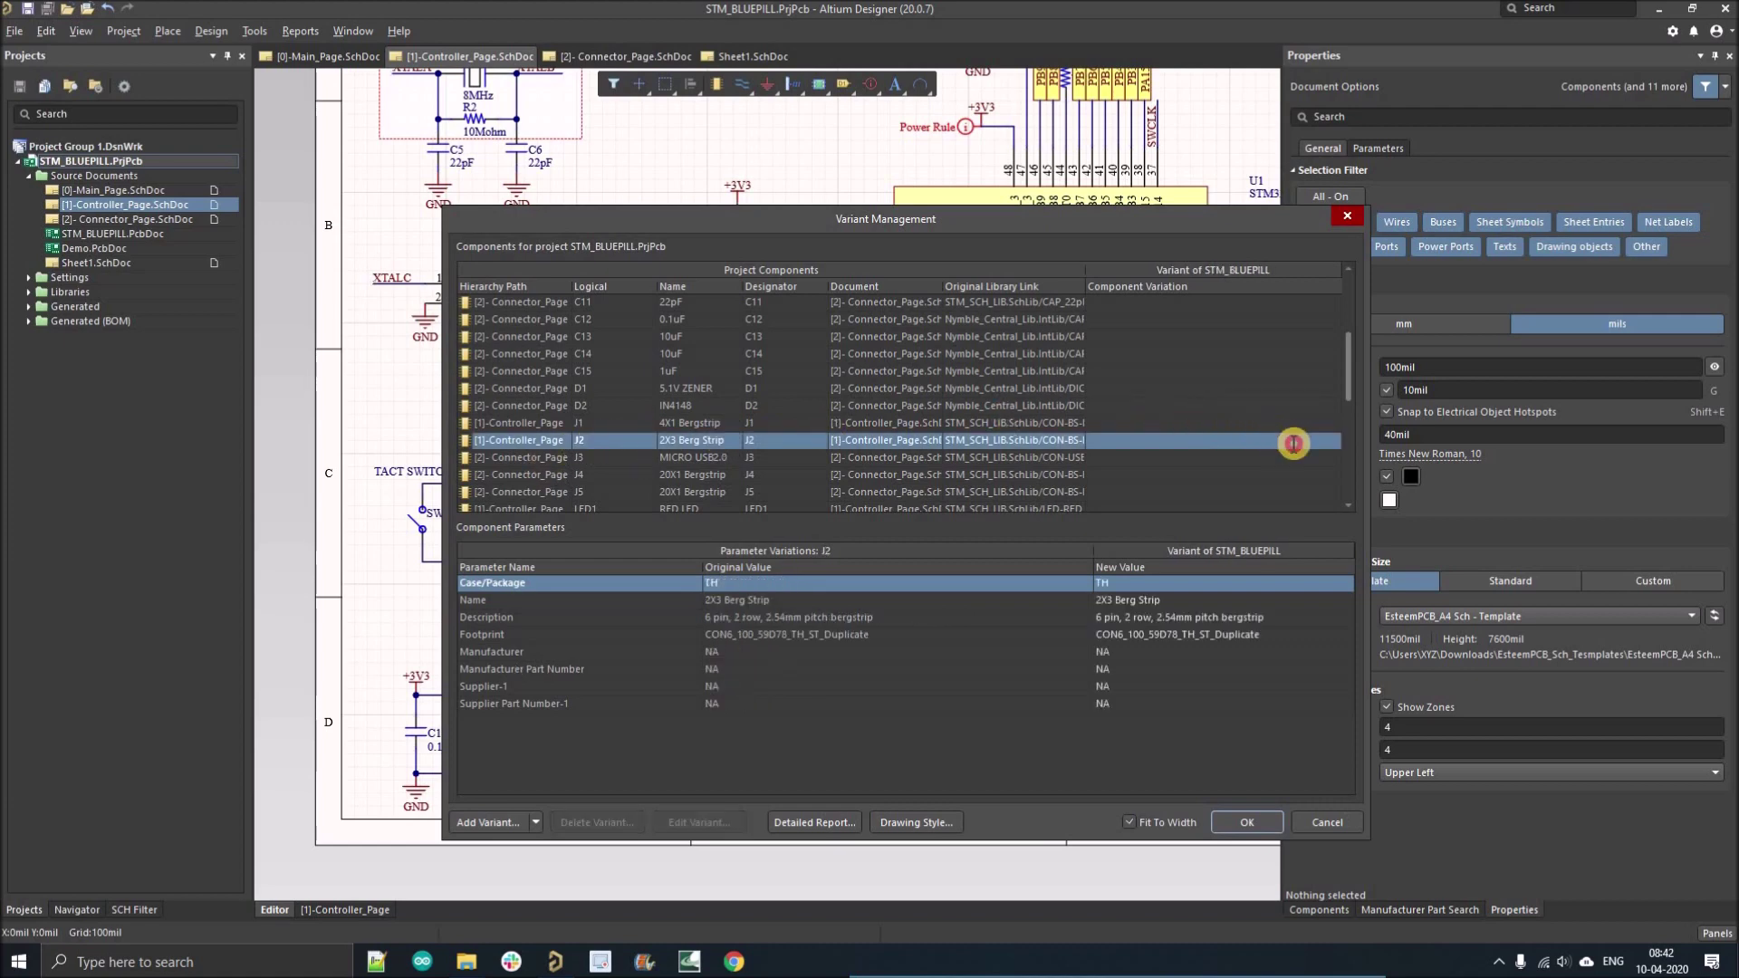
{"action": "left_click", "coordinate": [1325, 440]}
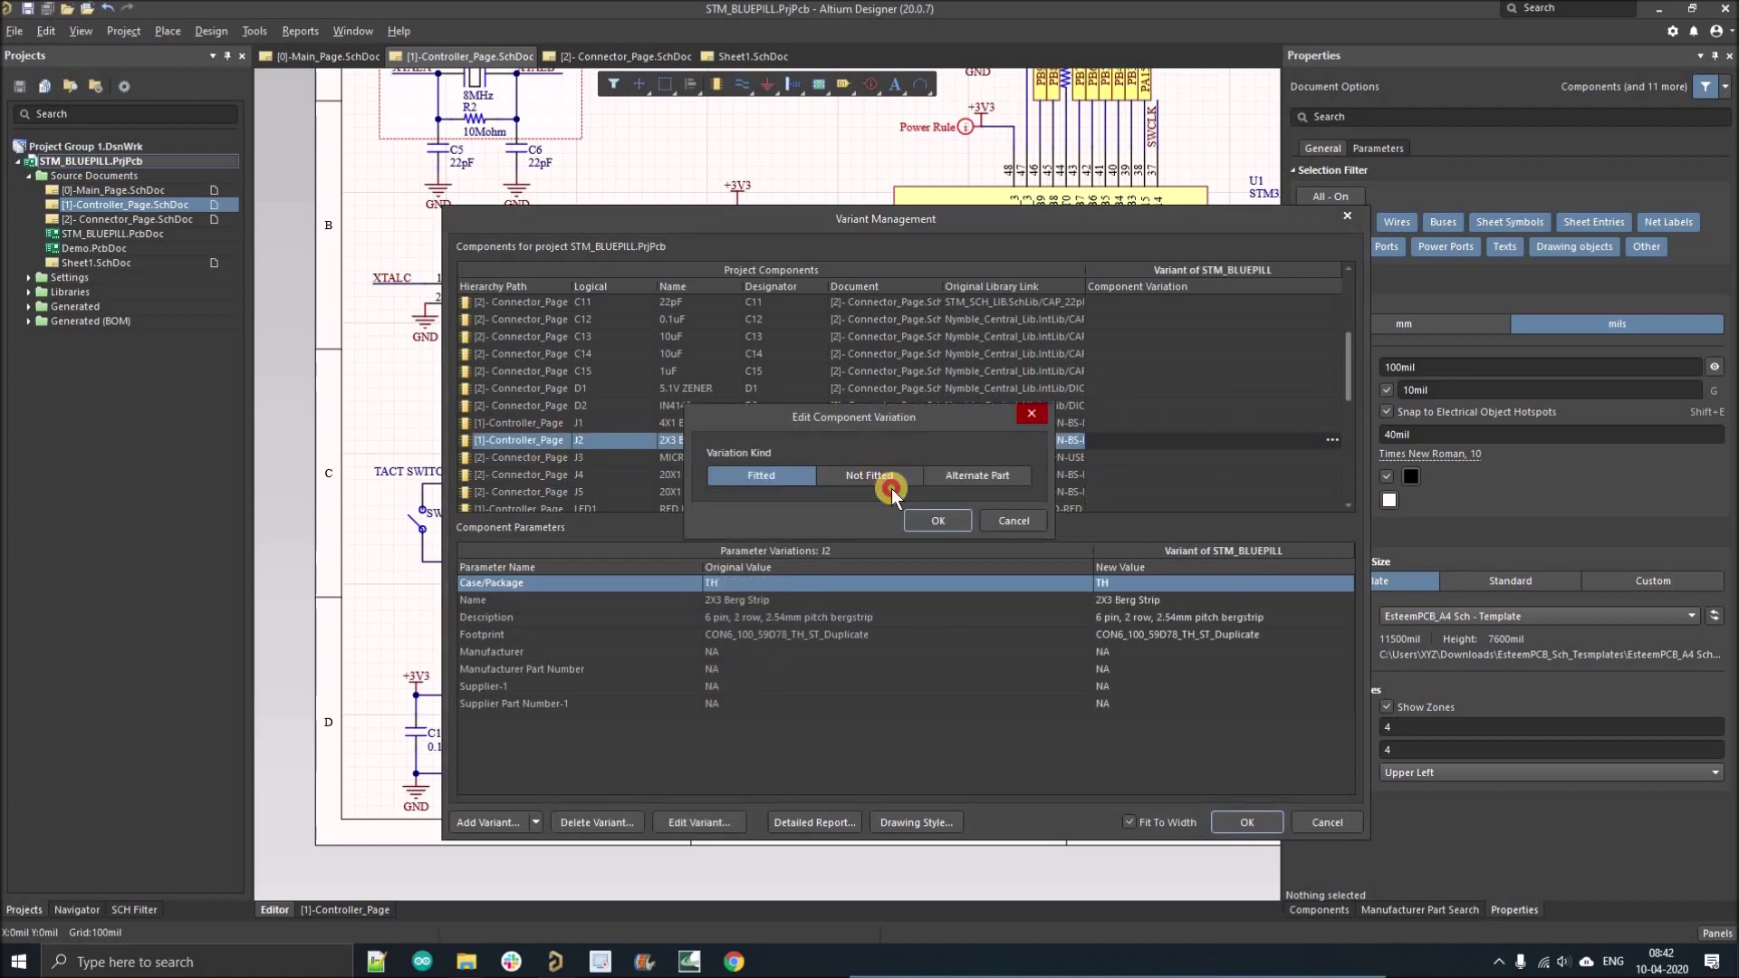
{"action": "left_click", "coordinate": [871, 478]}
{"action": "key", "text": "Return"}
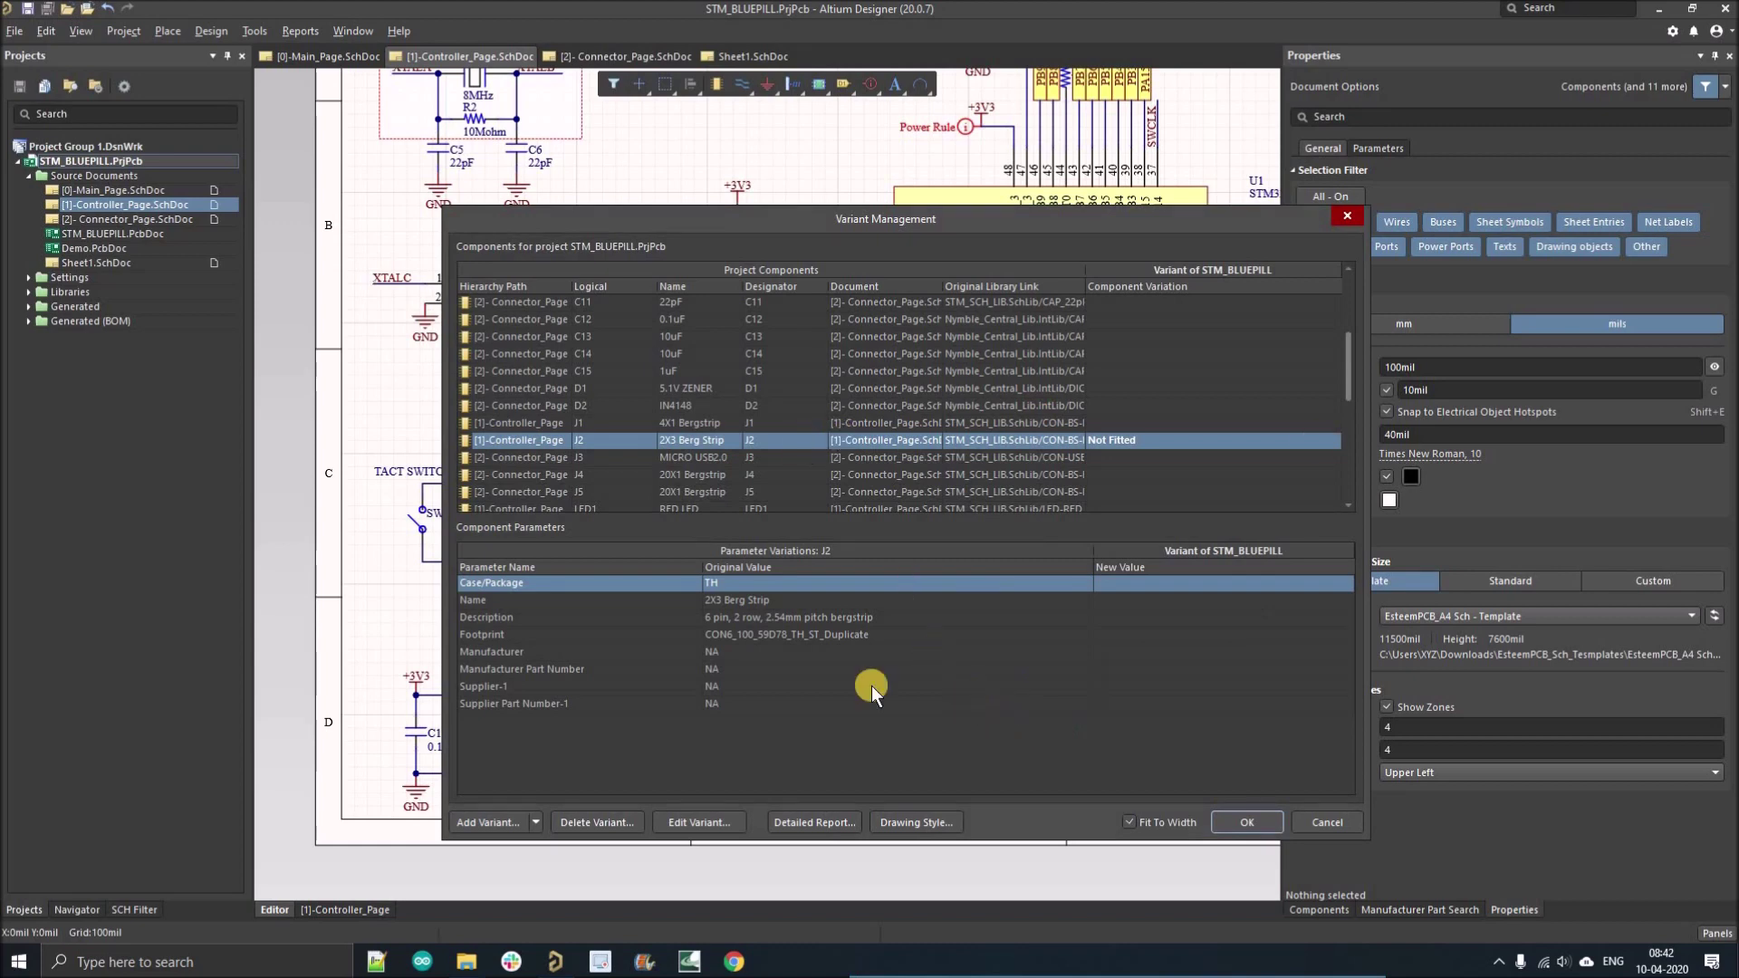
{"action": "left_click", "coordinate": [1245, 822]}
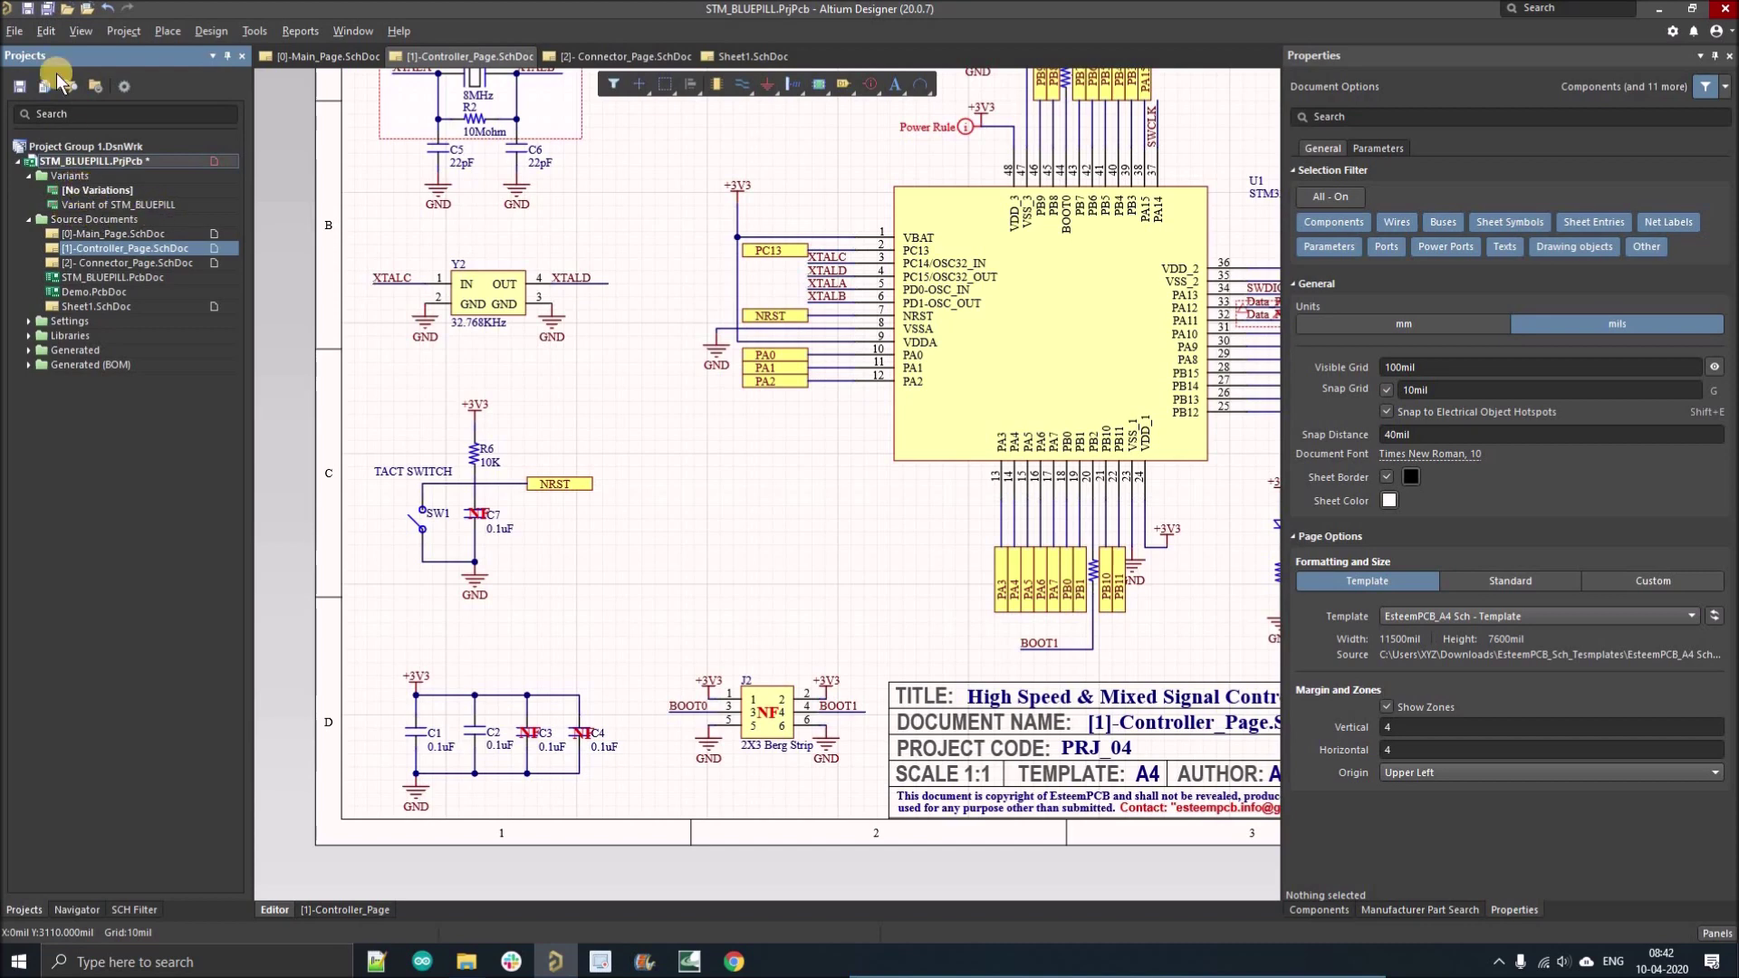
Save the project, open 'with folder structure.OutJob', and set Variant Choice to 'Variant of STM_BLUEPILL'.
{"action": "left_click", "coordinate": [49, 11]}
{"action": "double_click", "coordinate": [43, 319]}
{"action": "double_click", "coordinate": [65, 337]}
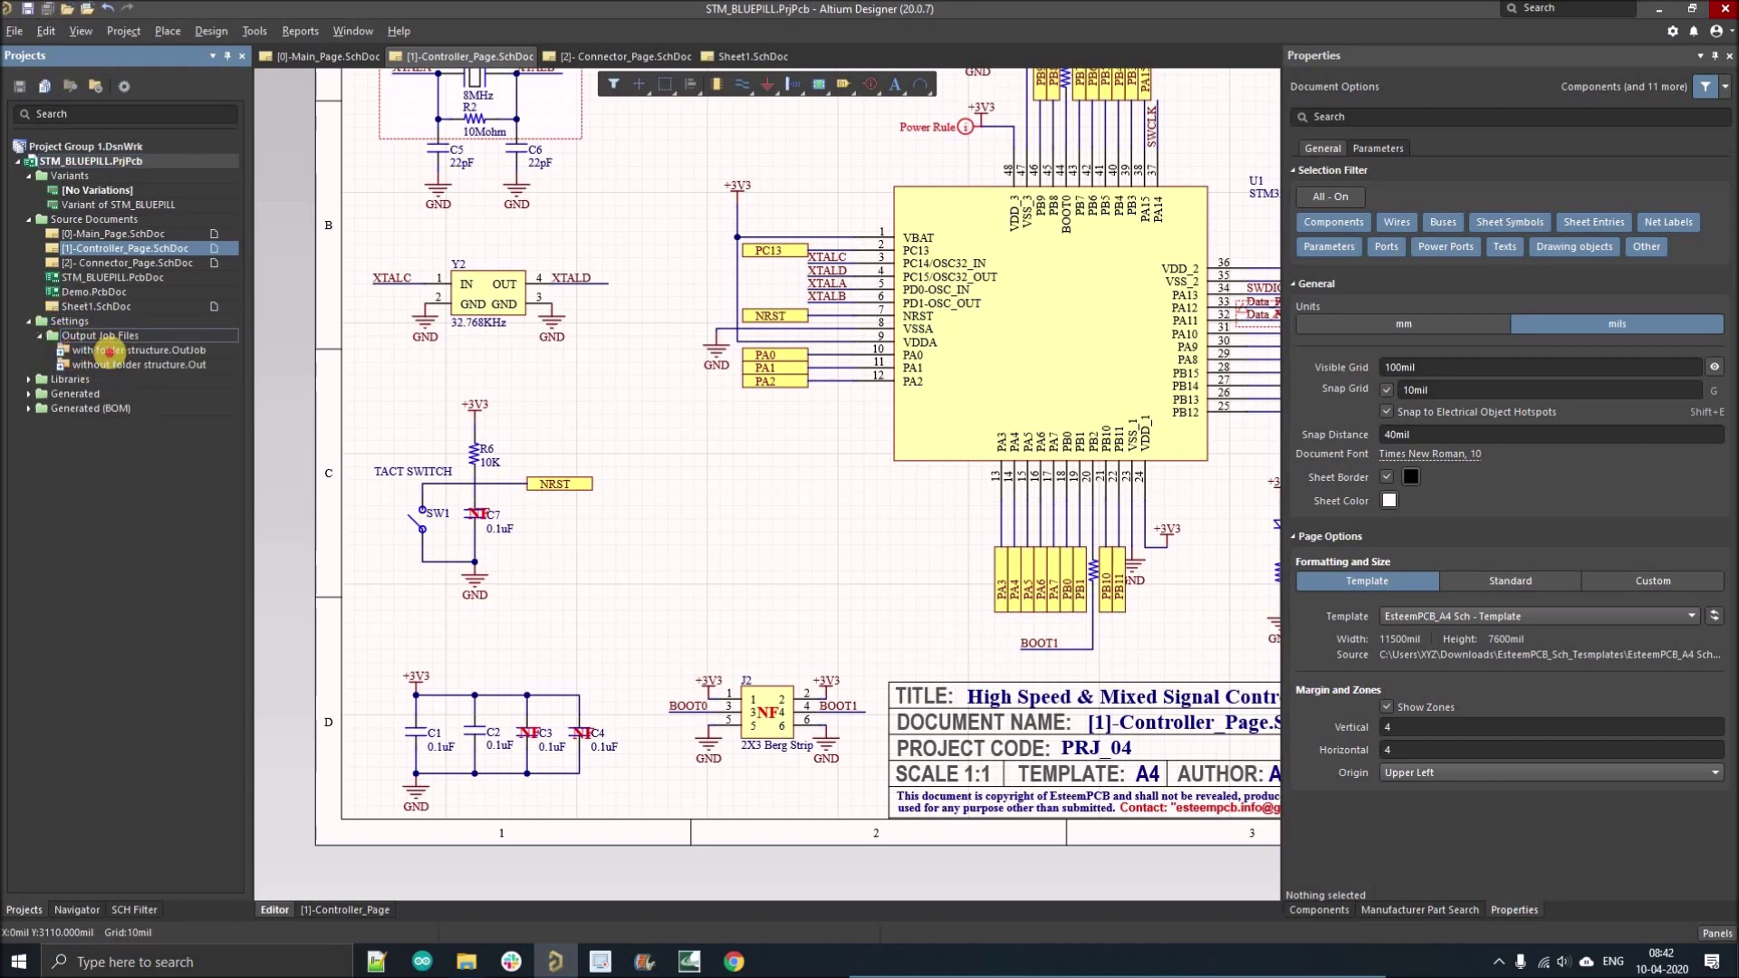
{"action": "left_click", "coordinate": [110, 351]}
{"action": "double_click", "coordinate": [111, 351]}
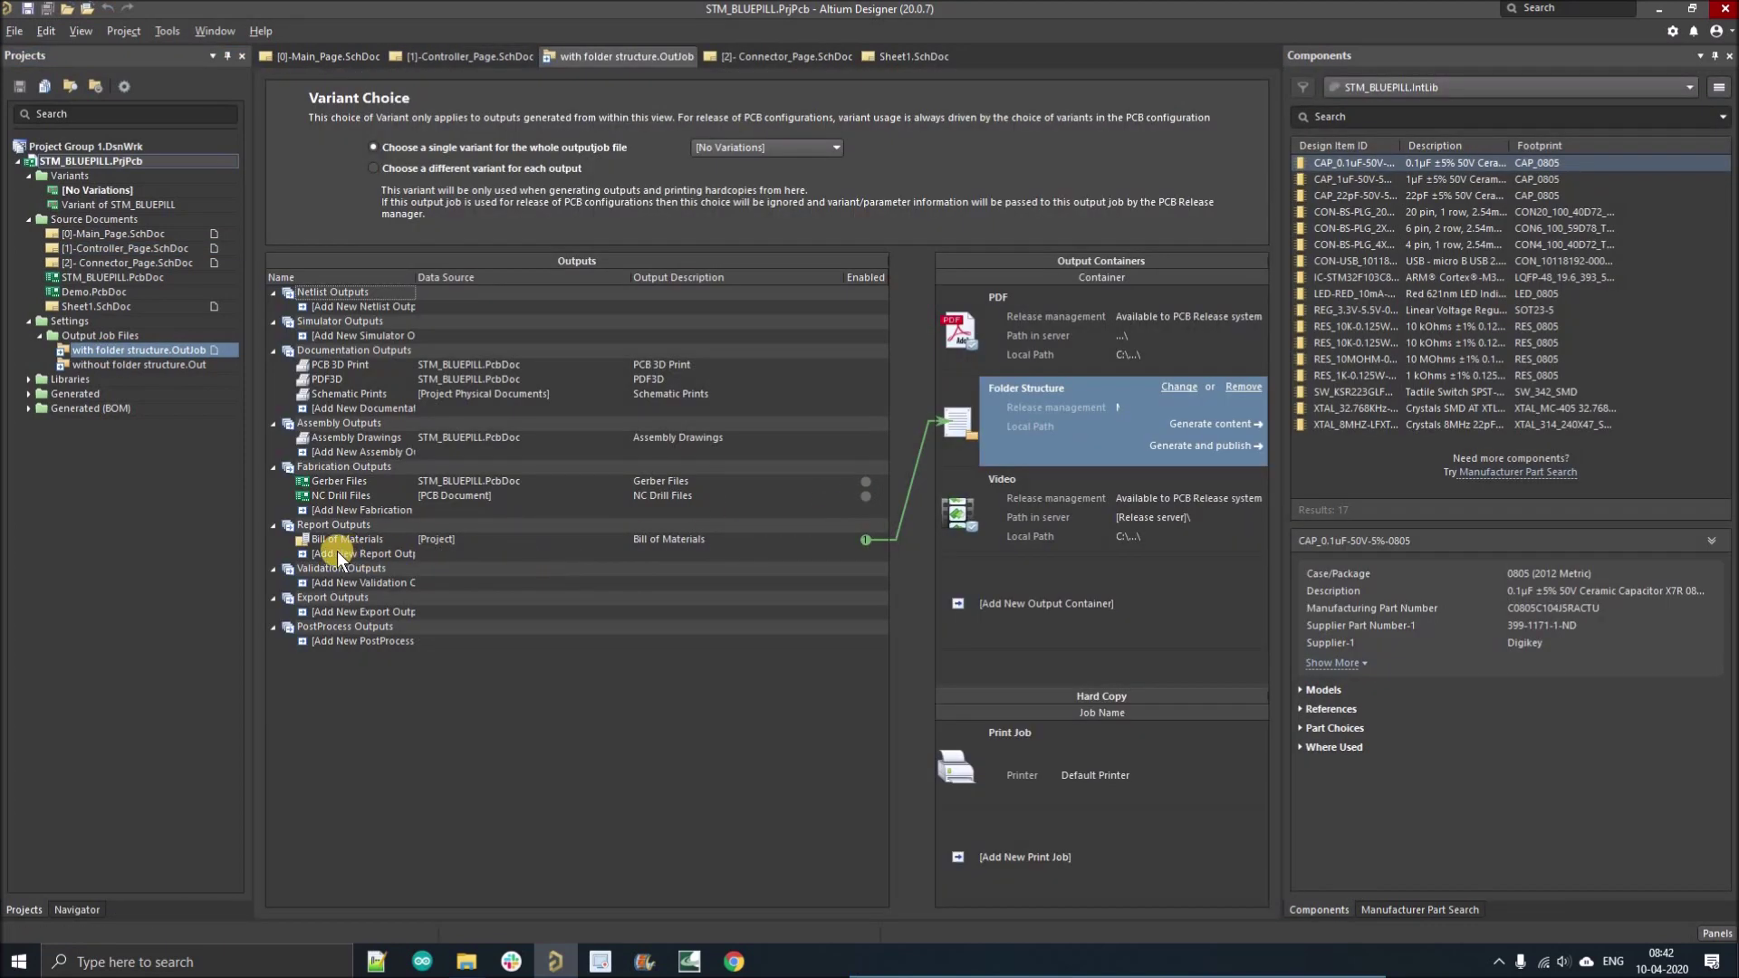
{"action": "left_click", "coordinate": [774, 149]}
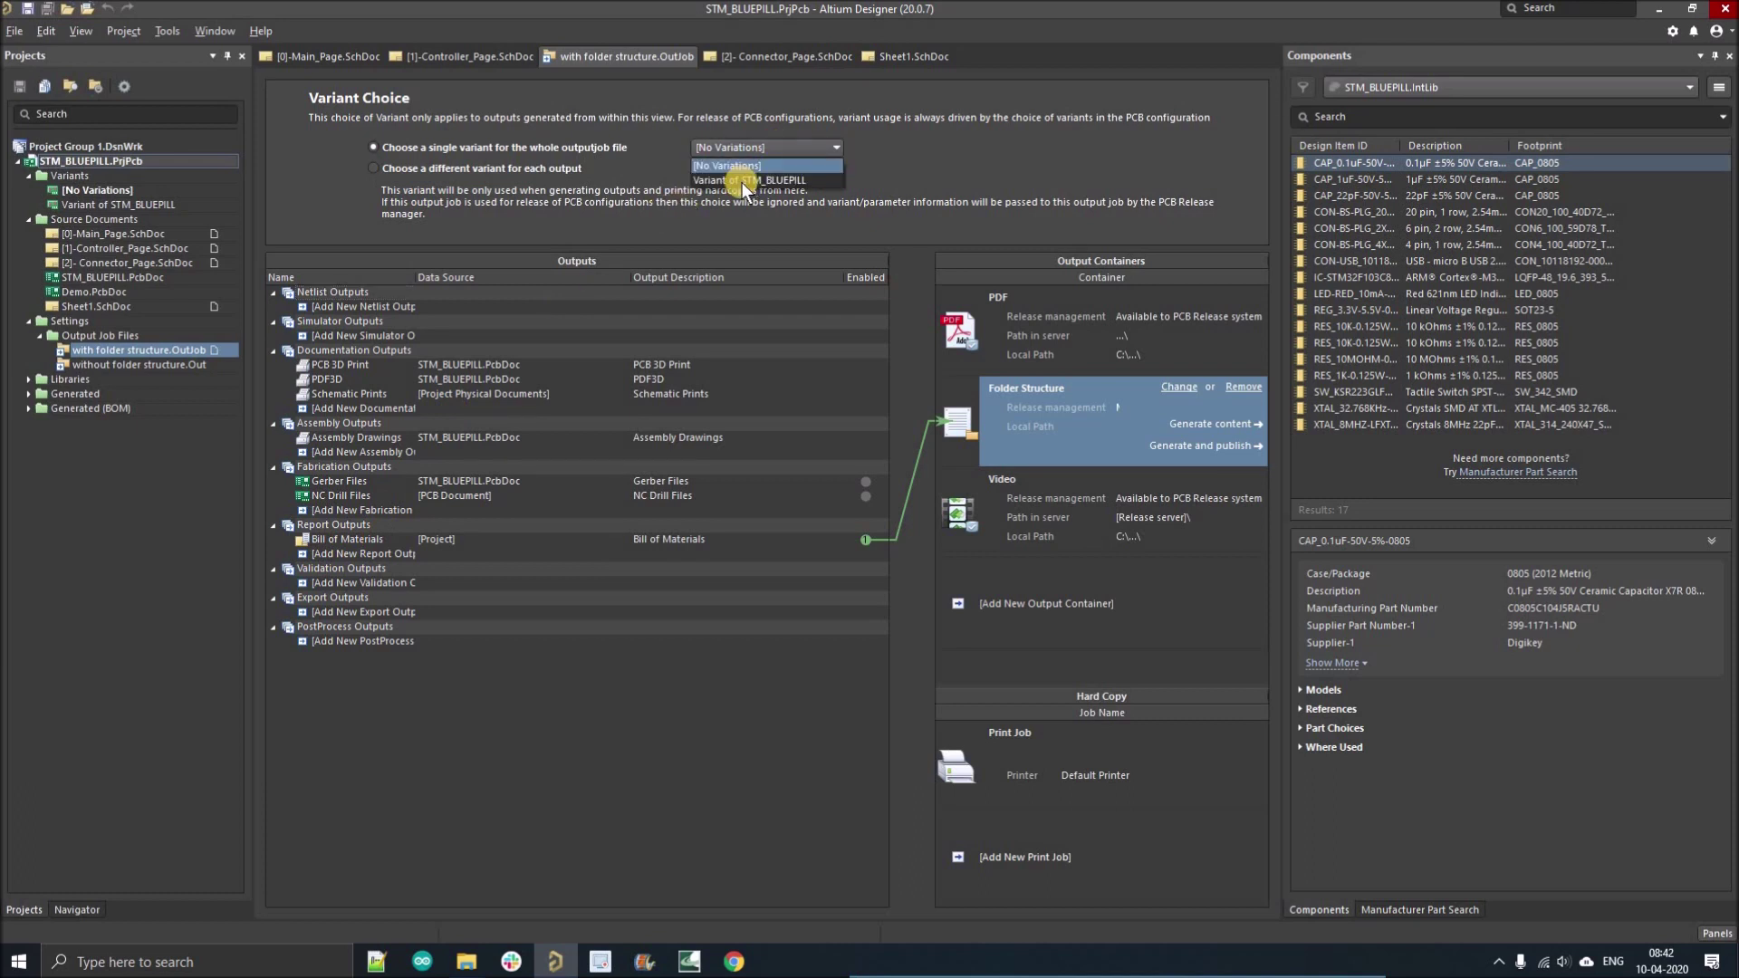
{"action": "left_click", "coordinate": [735, 180]}
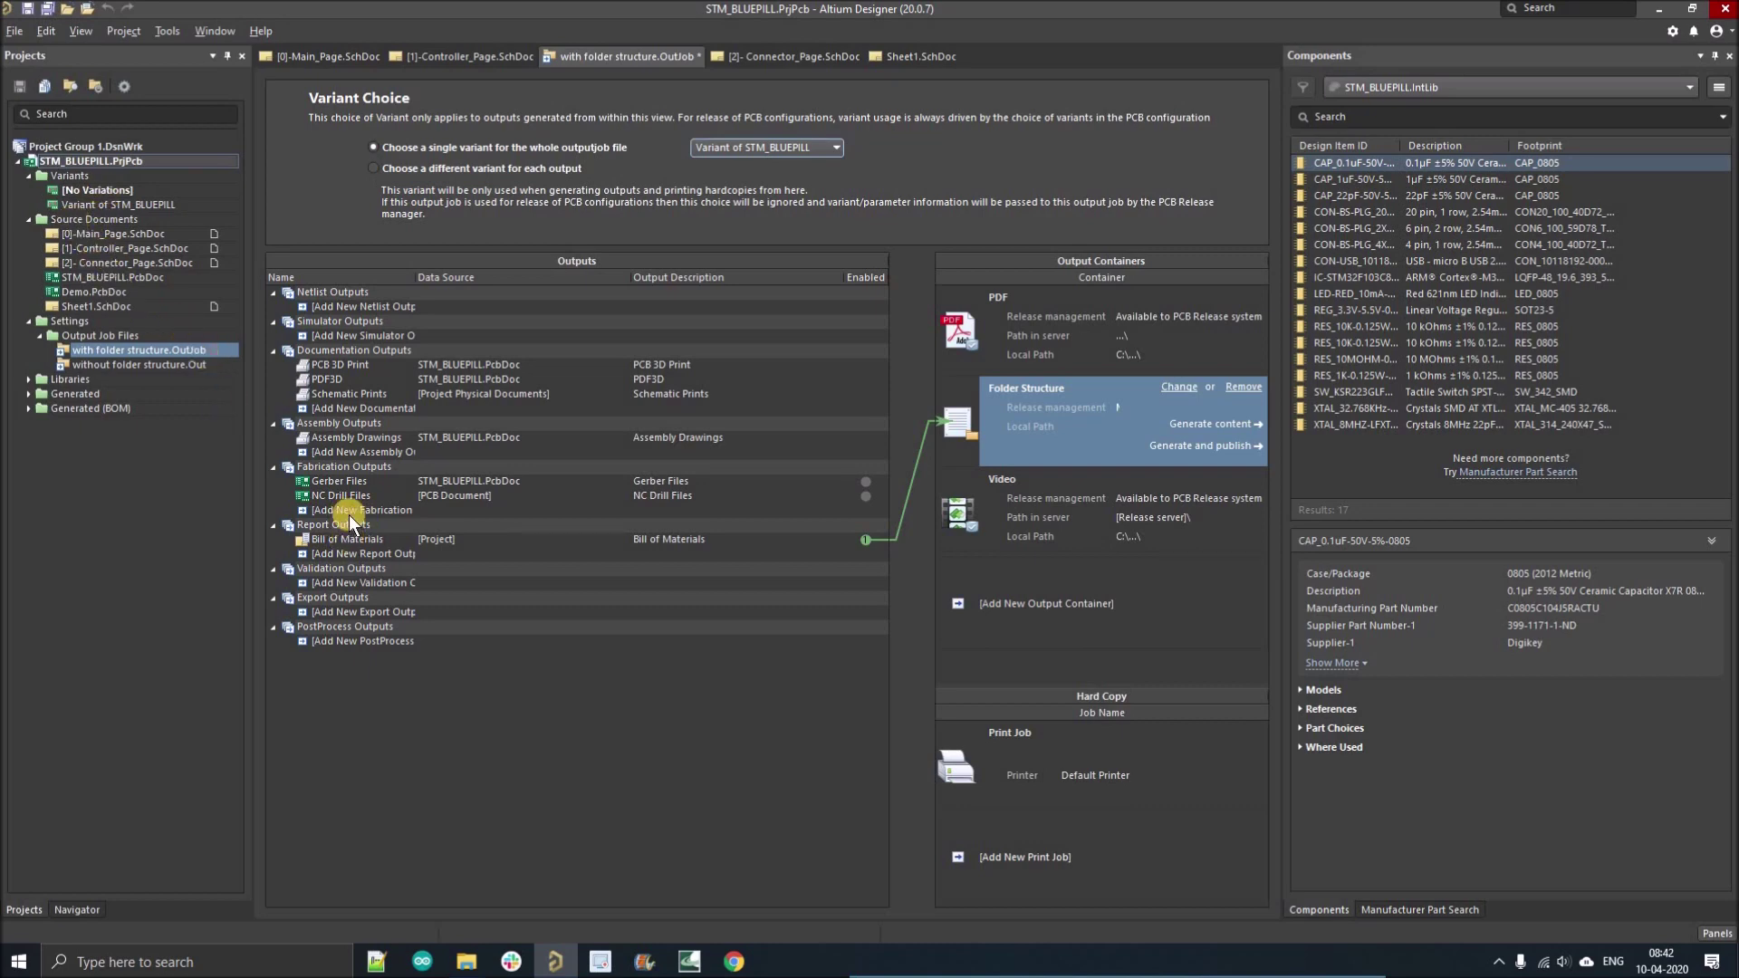
Browse the Main, Connector and Controller schematic sheets, then return to the OutJob.
{"action": "double_click", "coordinate": [99, 234]}
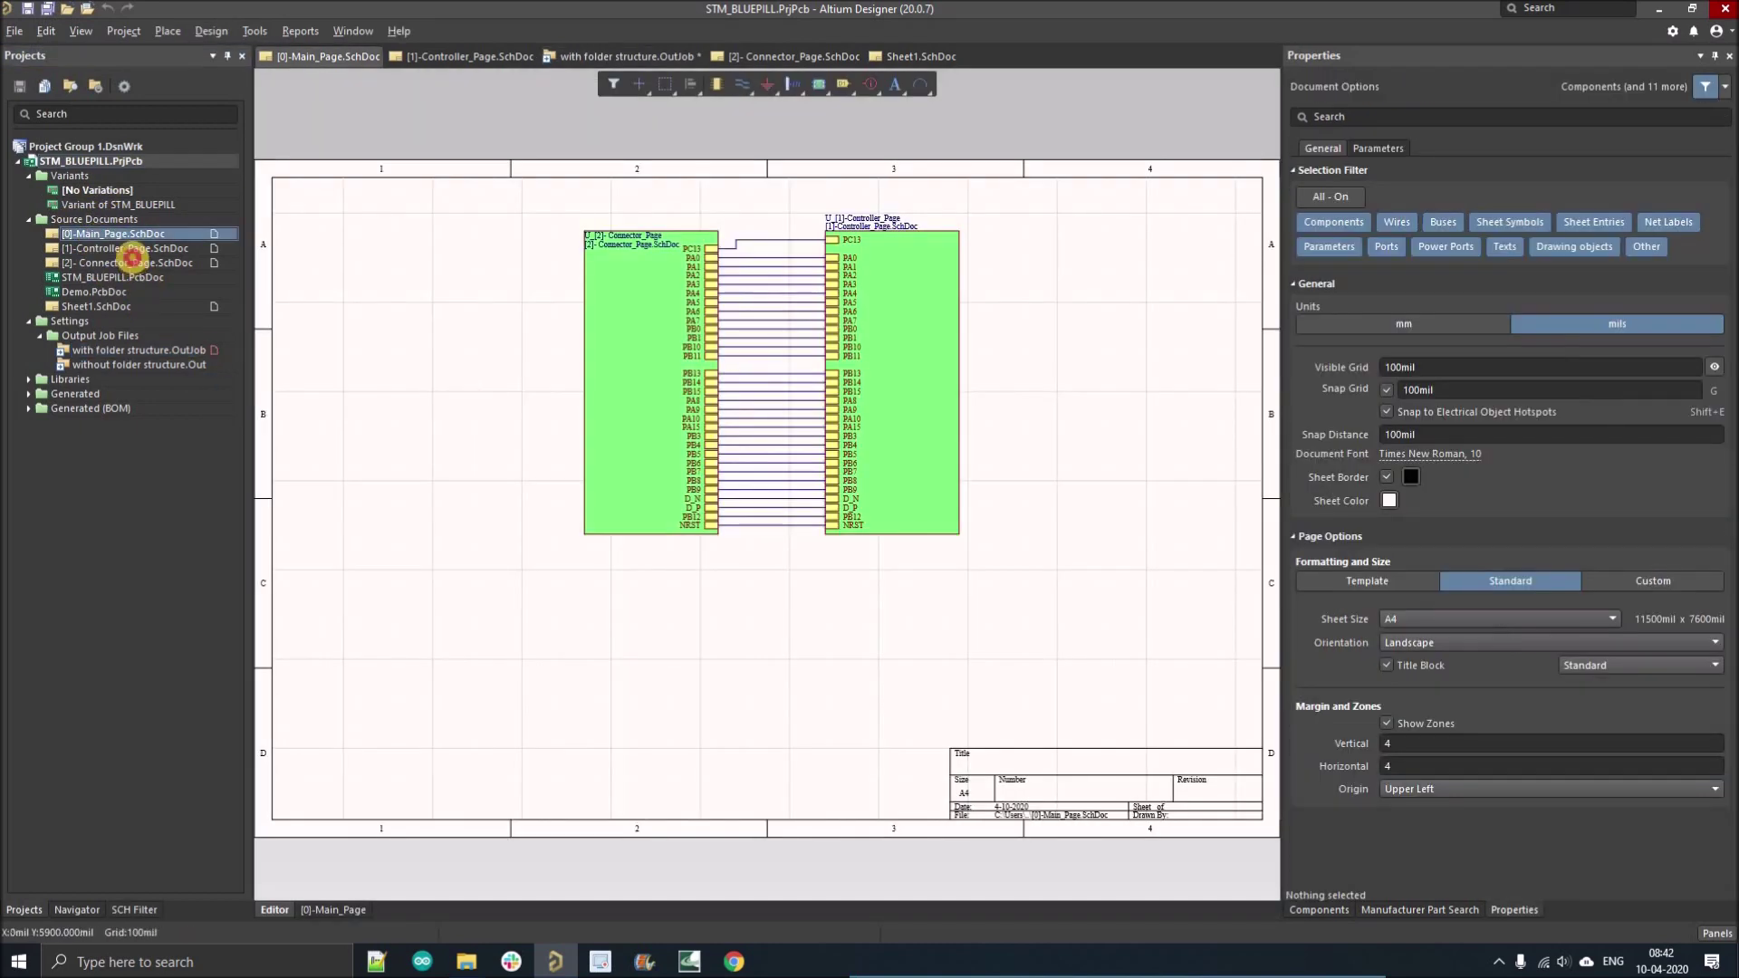
{"action": "double_click", "coordinate": [133, 261]}
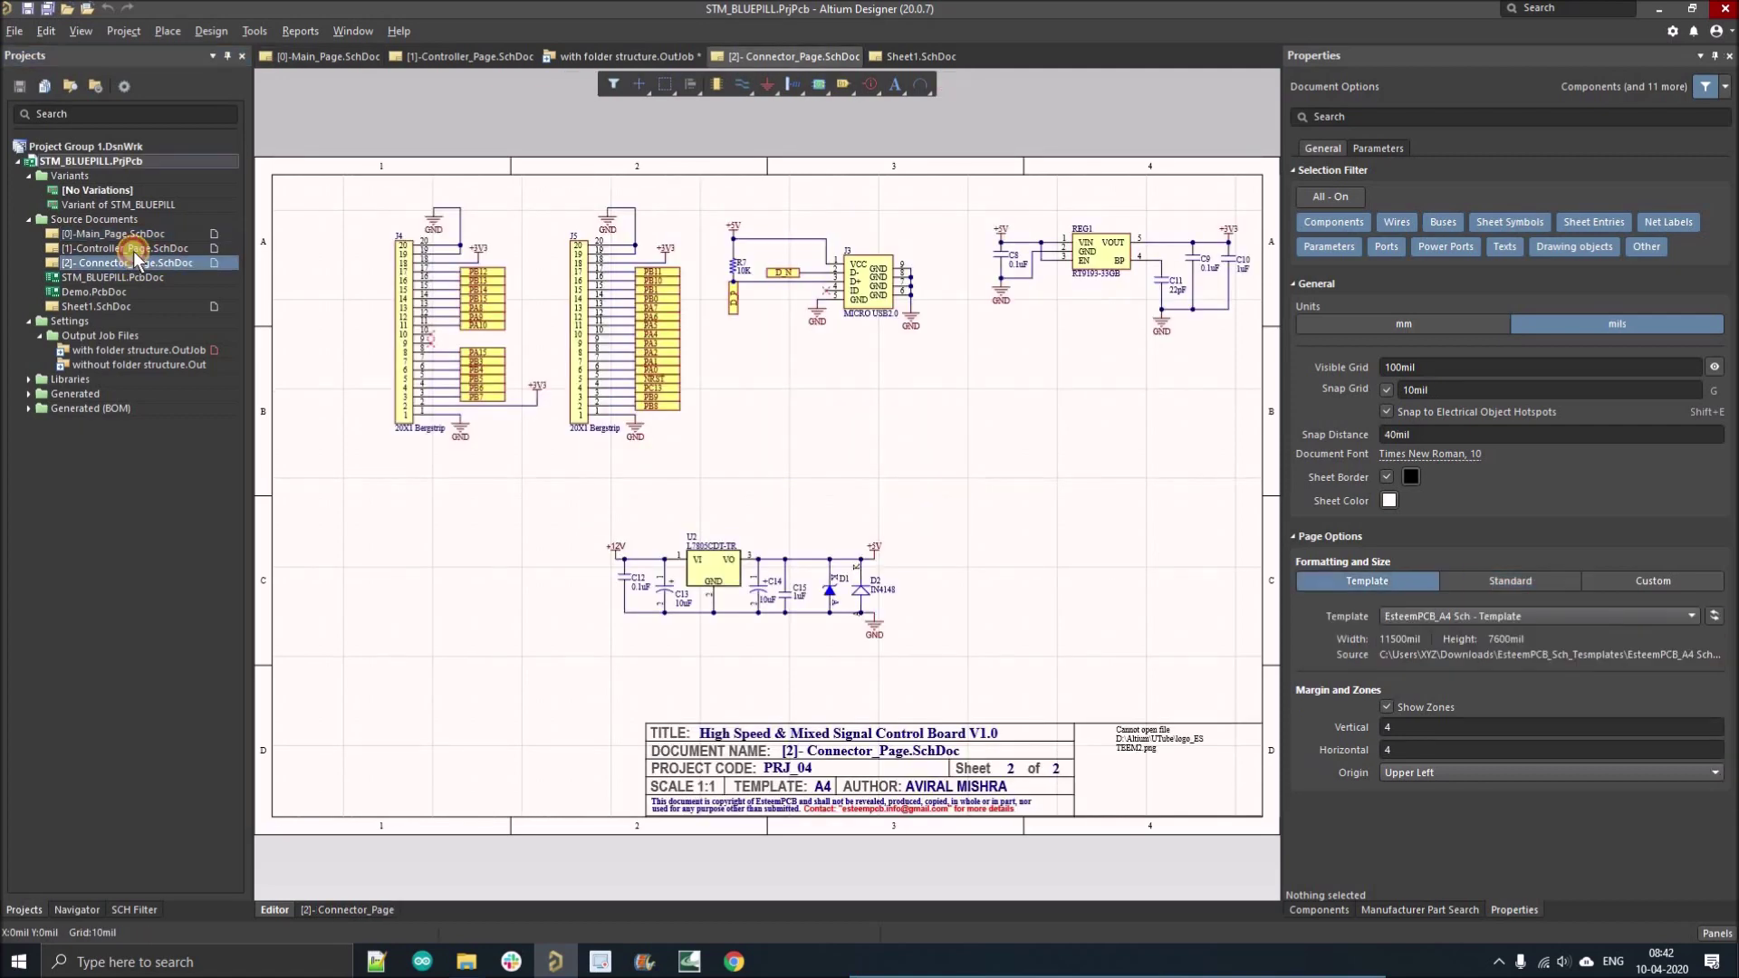
{"action": "double_click", "coordinate": [133, 250]}
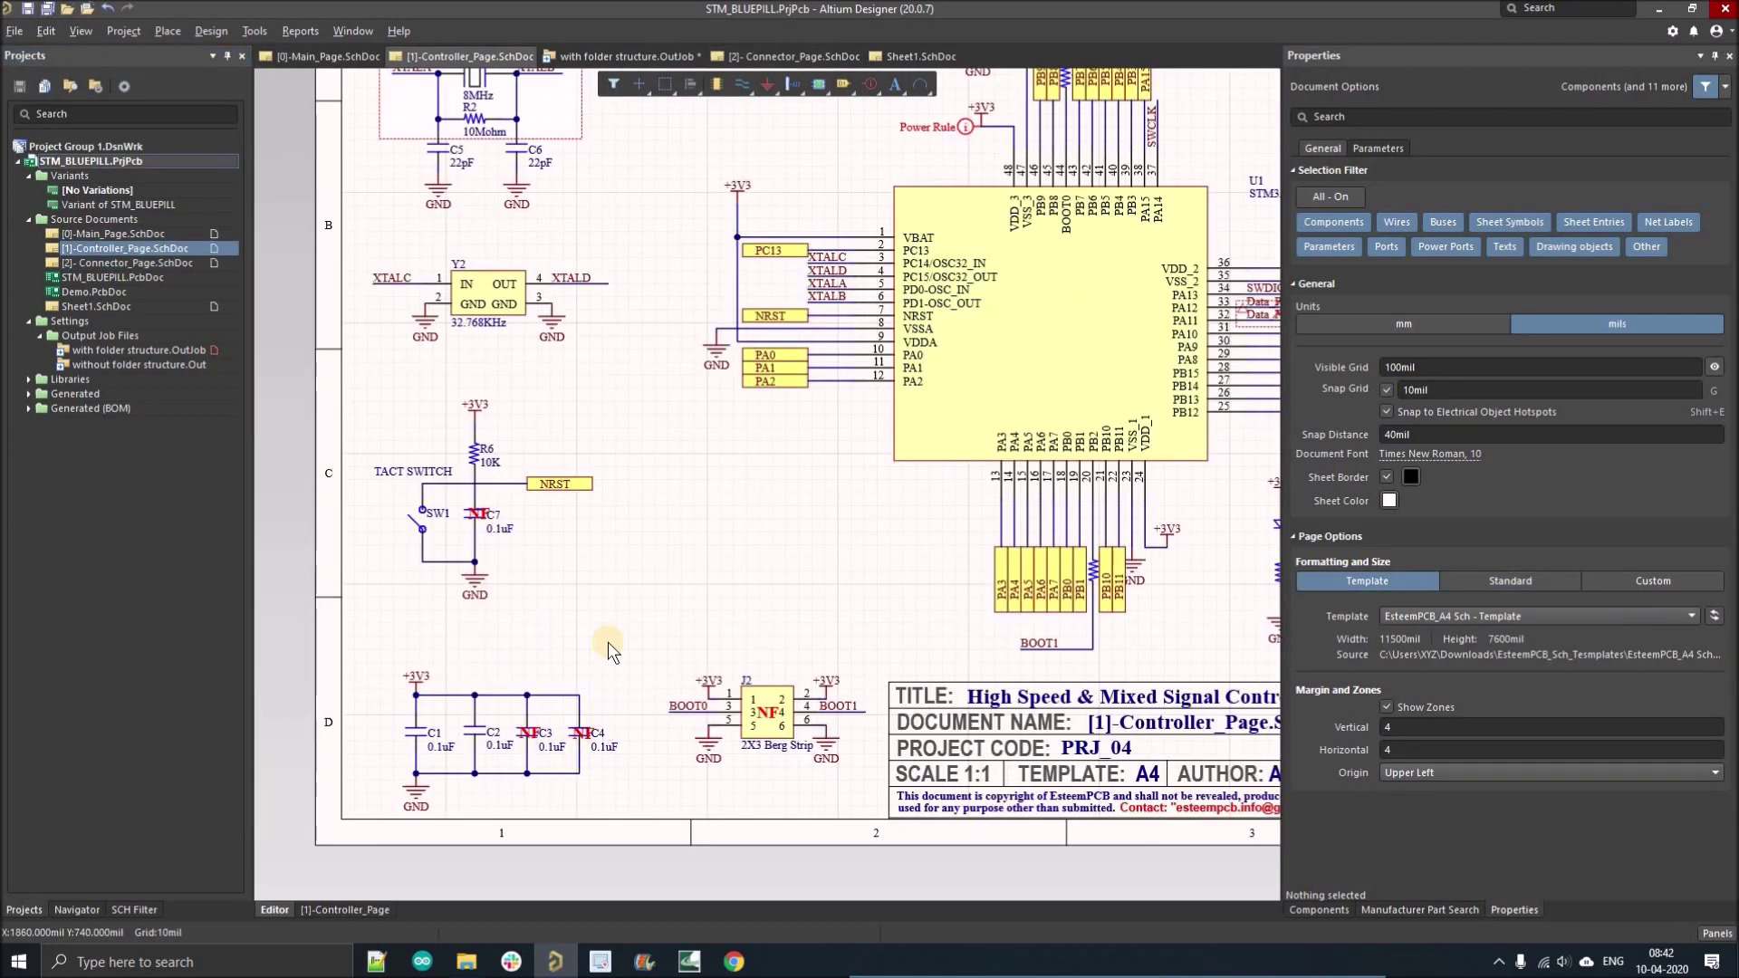
{"action": "double_click", "coordinate": [177, 351]}
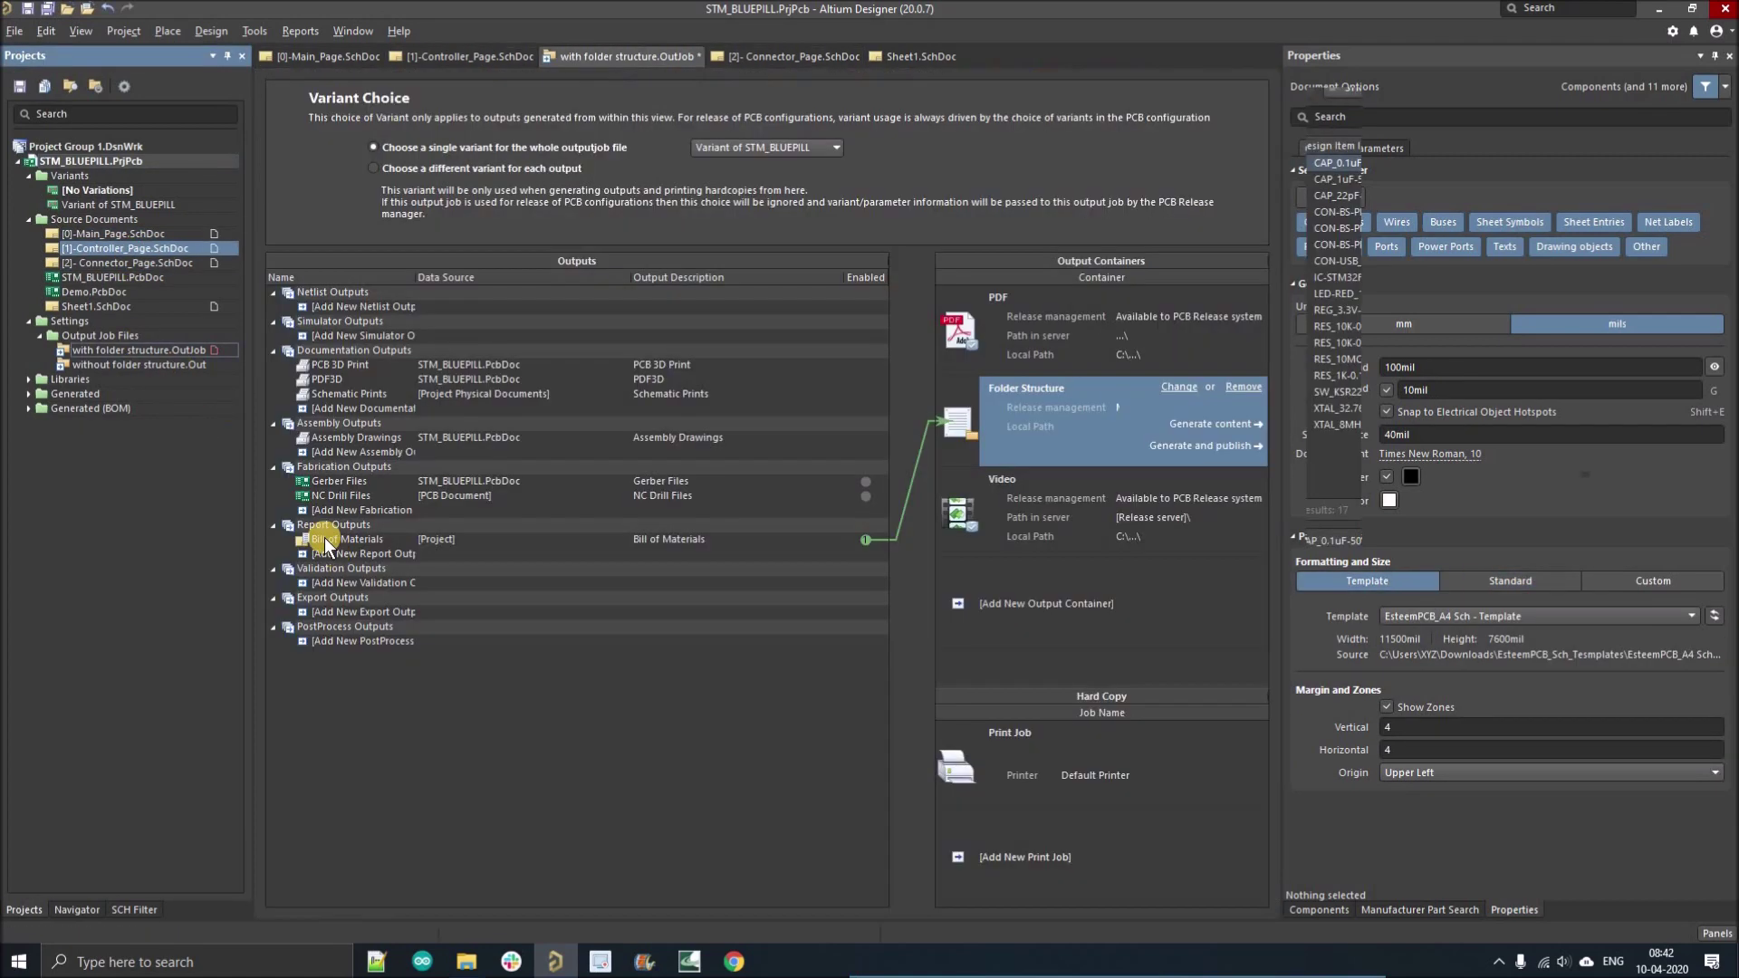
{"action": "double_click", "coordinate": [323, 535]}
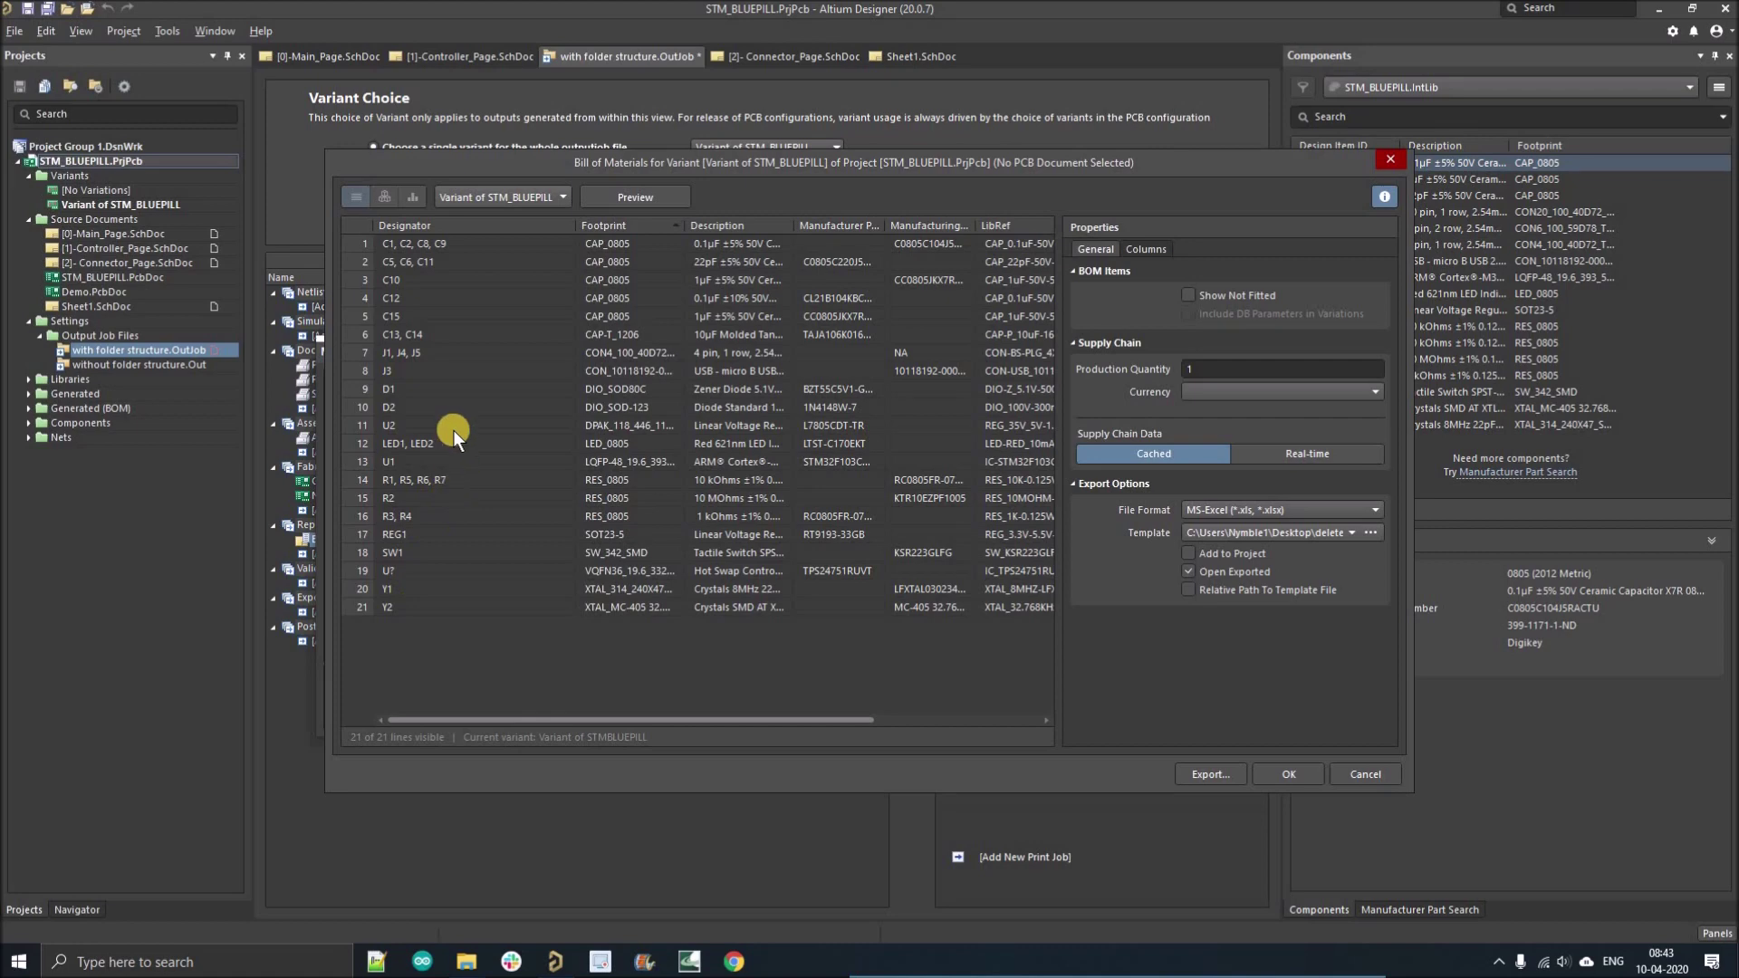
{"action": "left_click", "coordinate": [1391, 160]}
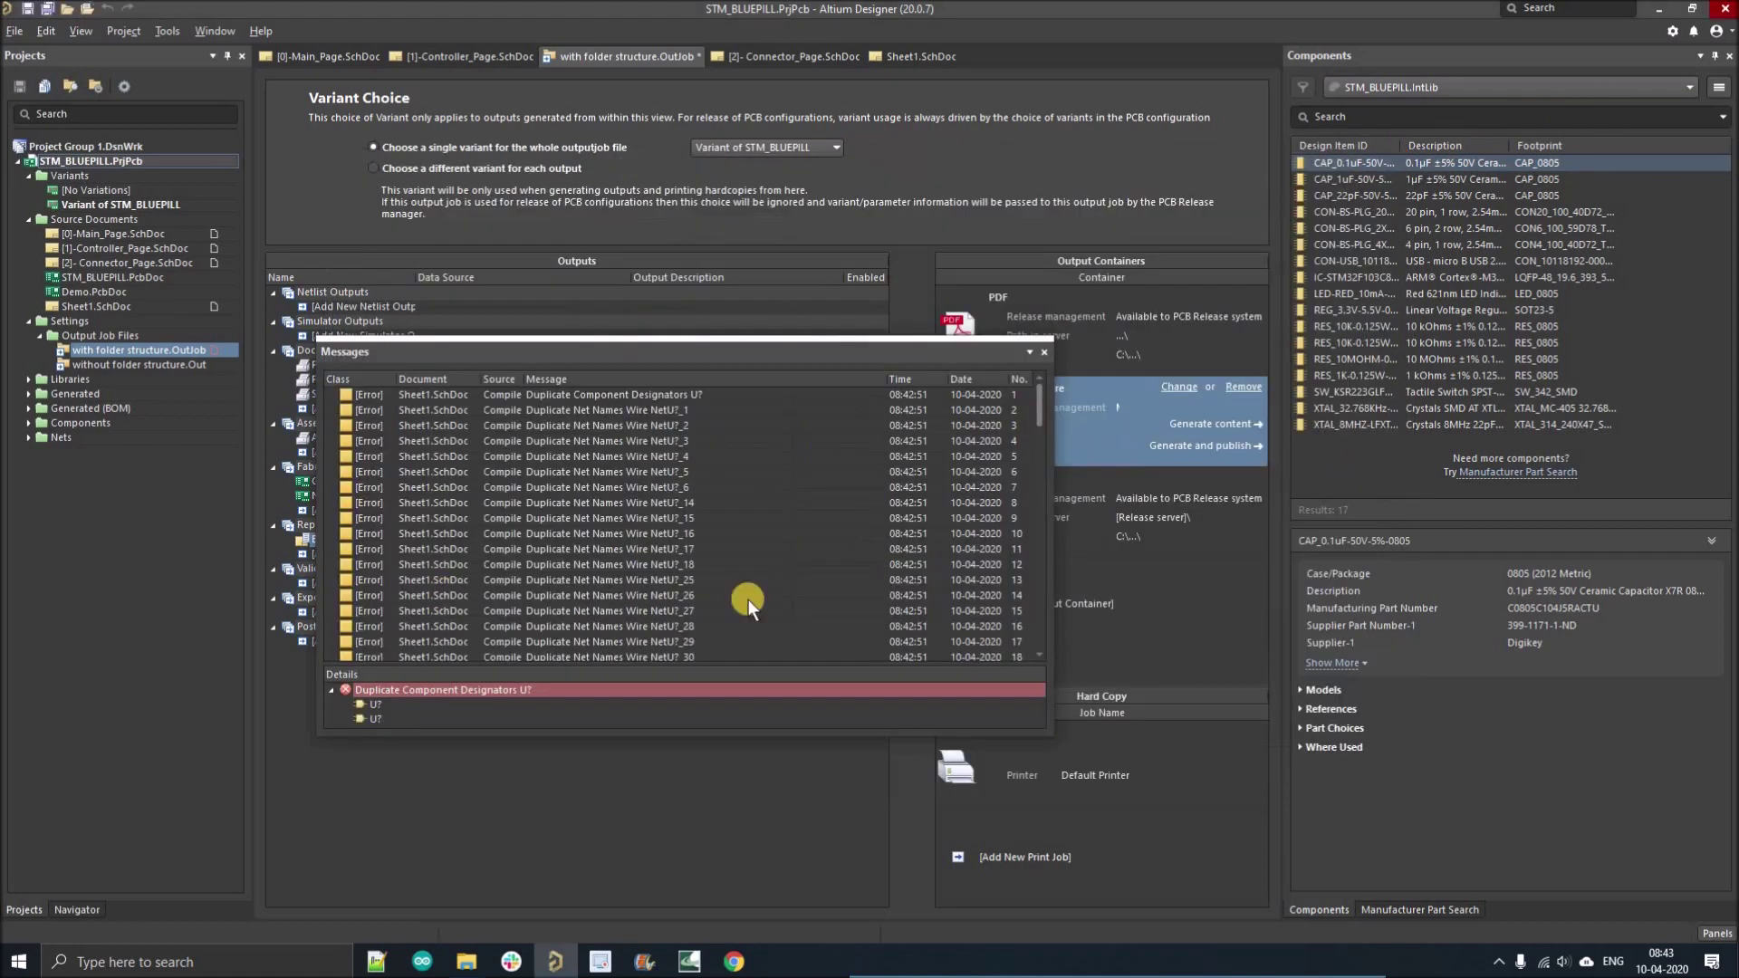
{"action": "left_click", "coordinate": [1048, 353]}
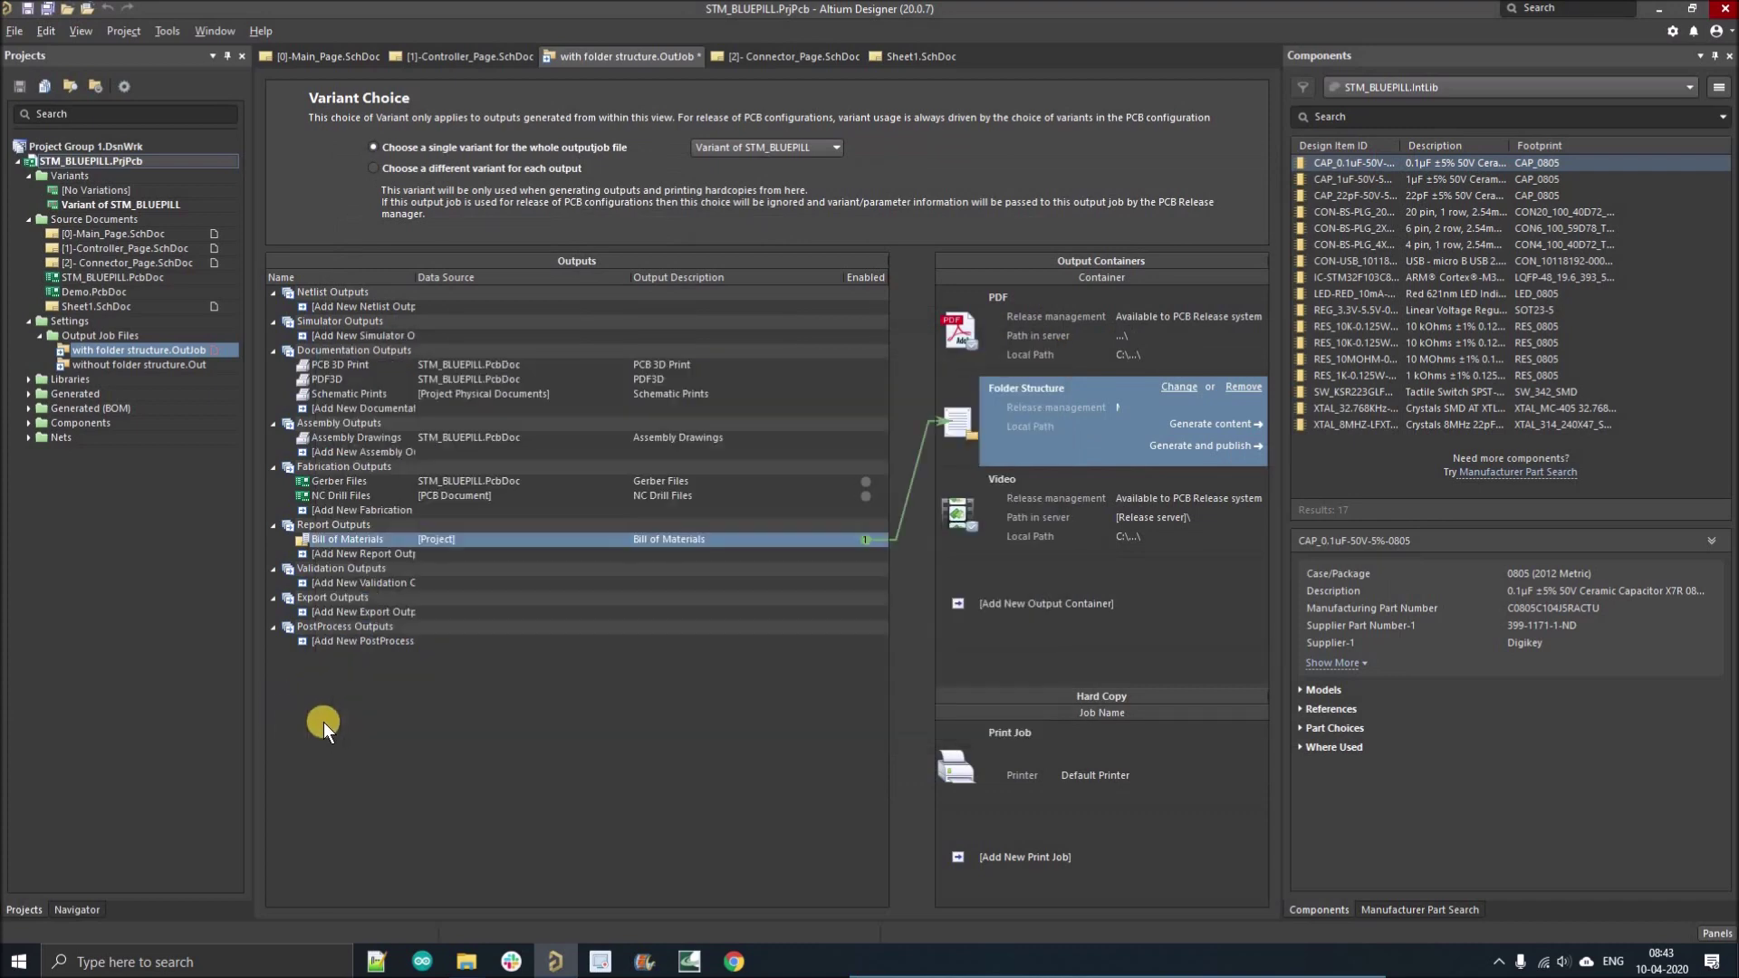
Save the OutJob, open STM_BLUEPILL.PcbDoc, and activate 'Variant of STM_BLUEPILL'.
{"action": "left_click", "coordinate": [46, 9]}
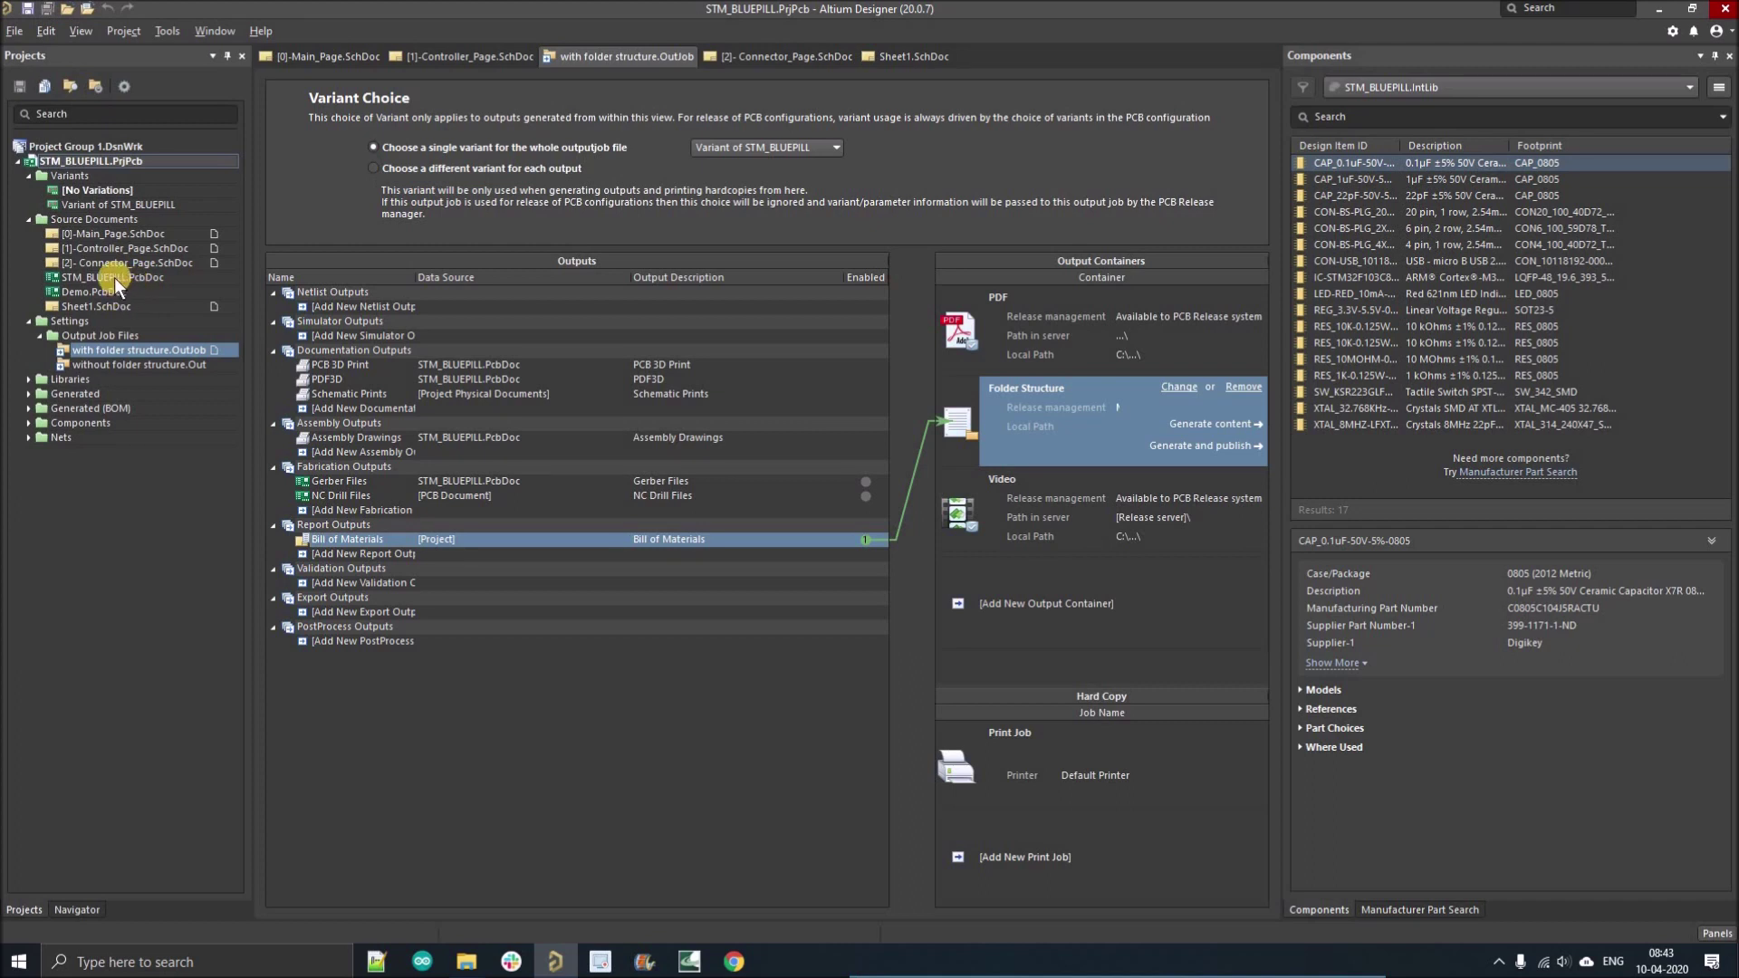
{"action": "left_click", "coordinate": [114, 277]}
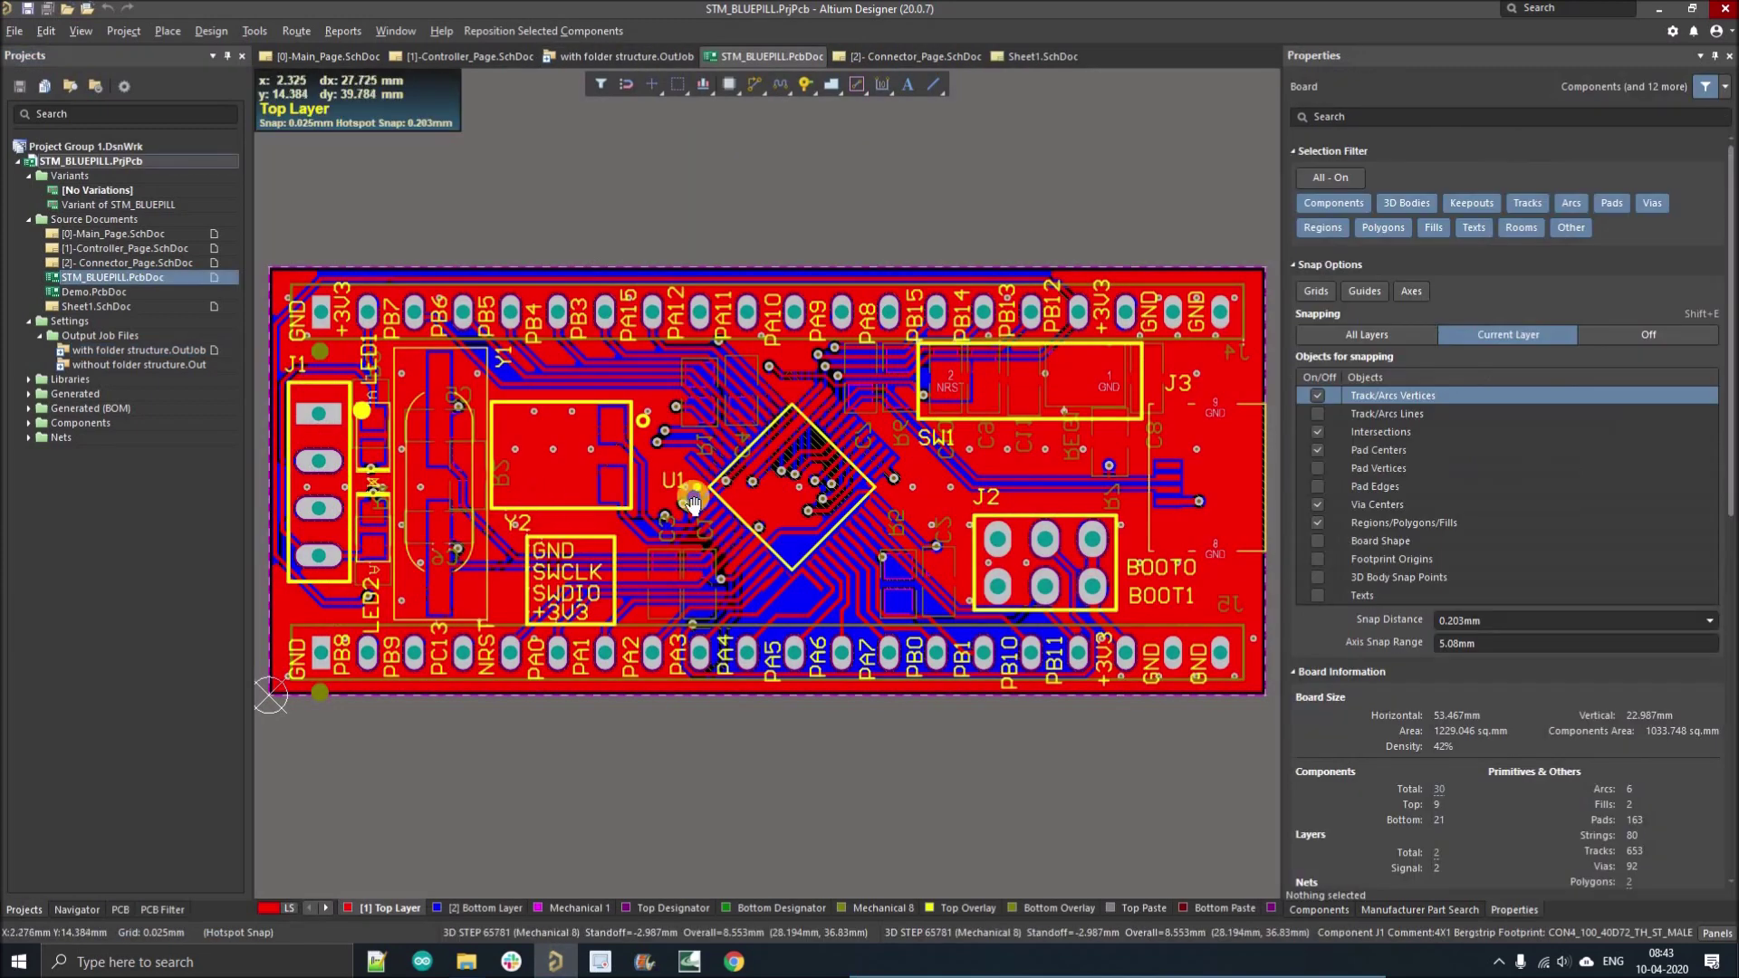
{"action": "left_click", "coordinate": [105, 205]}
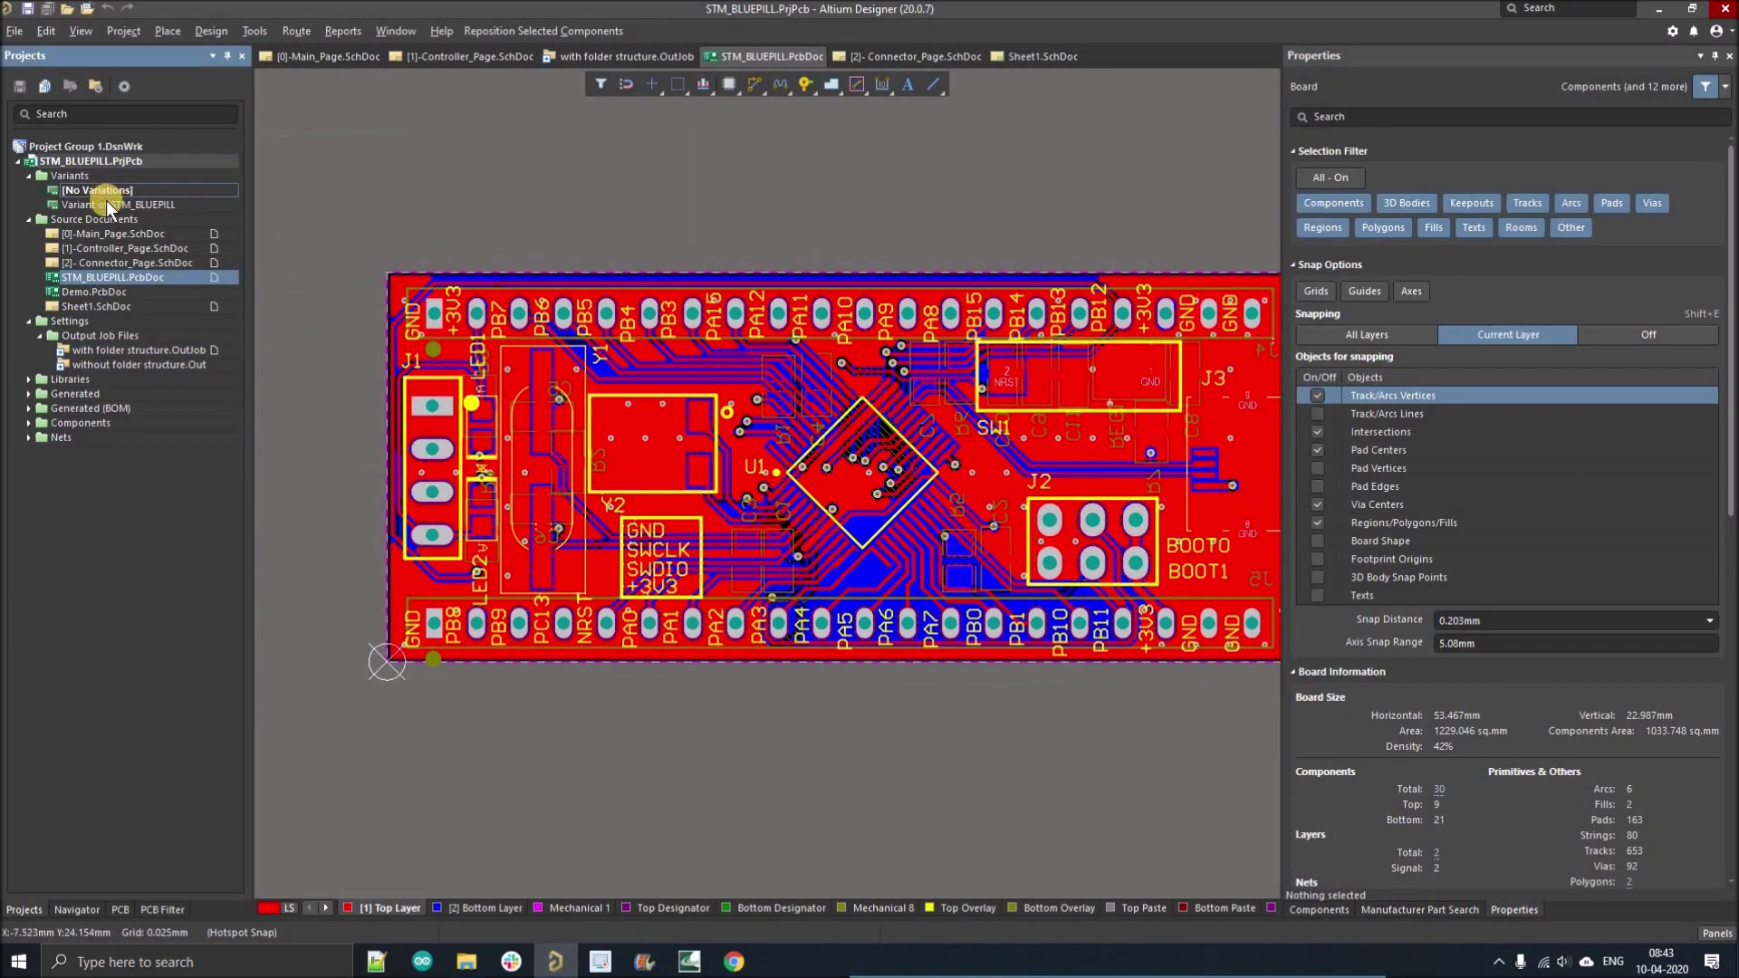
{"action": "double_click", "coordinate": [102, 206]}
{"action": "scroll", "coordinate": [367, 266], "scroll_direction": "down", "scroll_amount": 1, "text": "ctrl"}
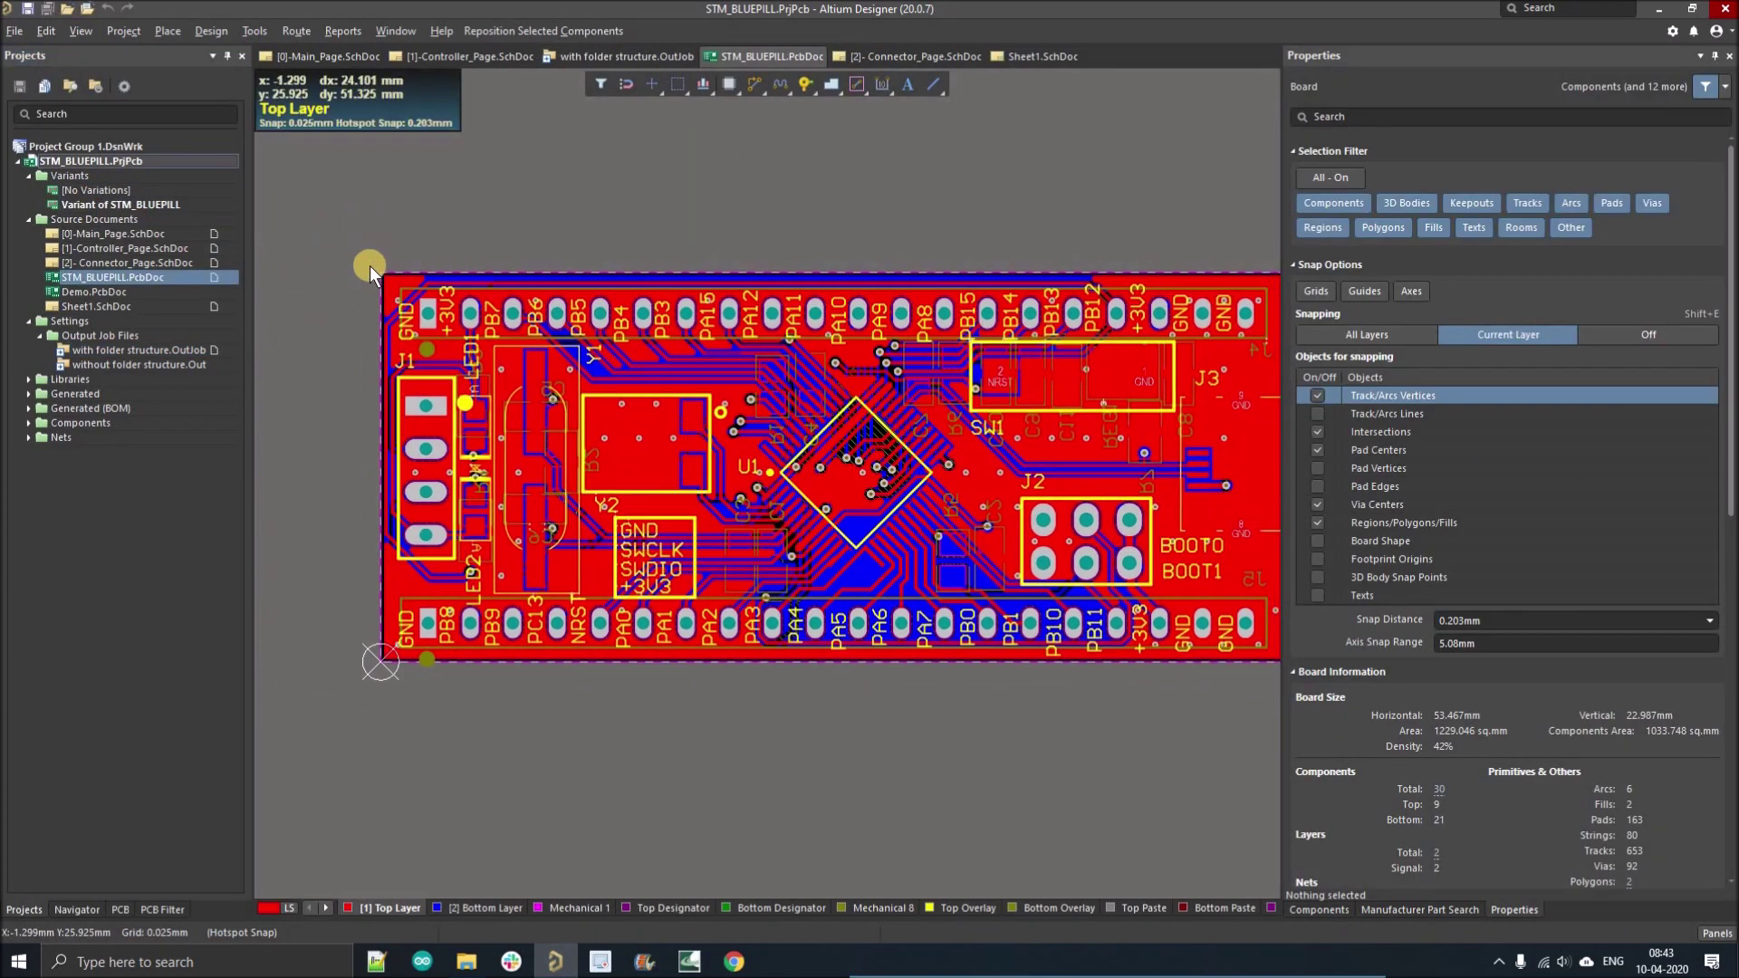
Inspect the board underside in 3D without C3, C4, C7, then reactivate [No Variations].
{"action": "key", "text": "3"}
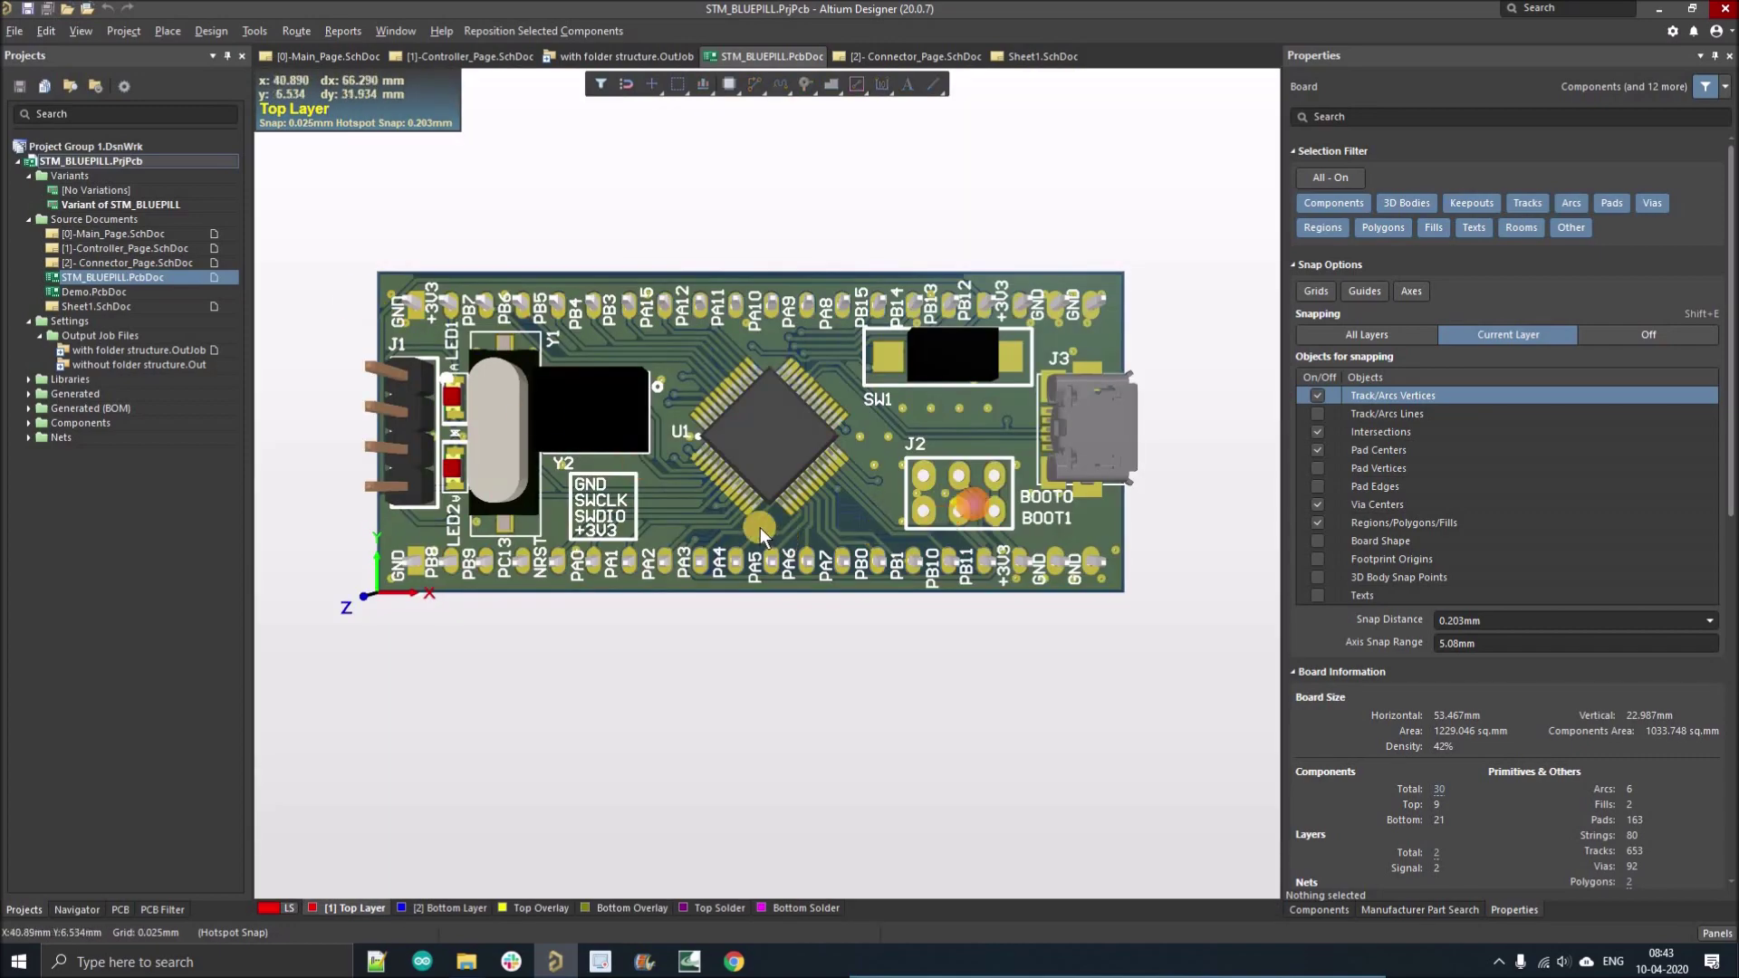
{"action": "key", "text": "shift"}
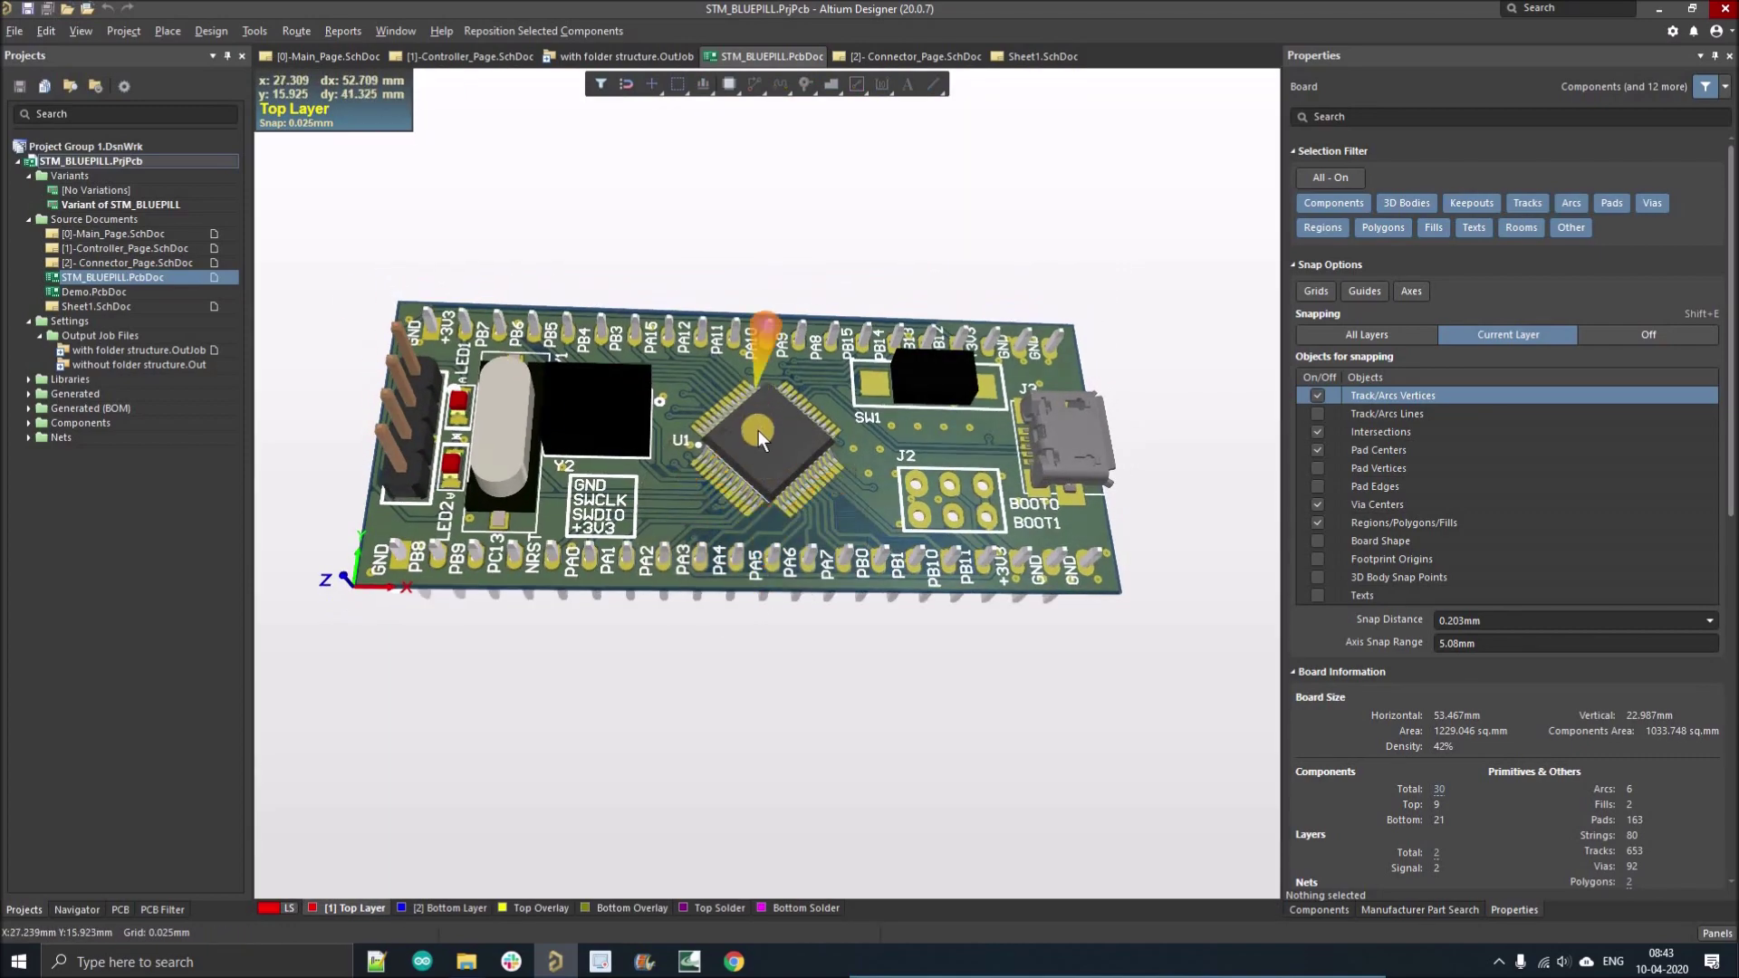
{"action": "key", "text": "v"}
{"action": "key", "text": "b"}
{"action": "right_click_drag", "start_coordinate": [703, 428], "coordinate": [699, 404], "text": "shift"}
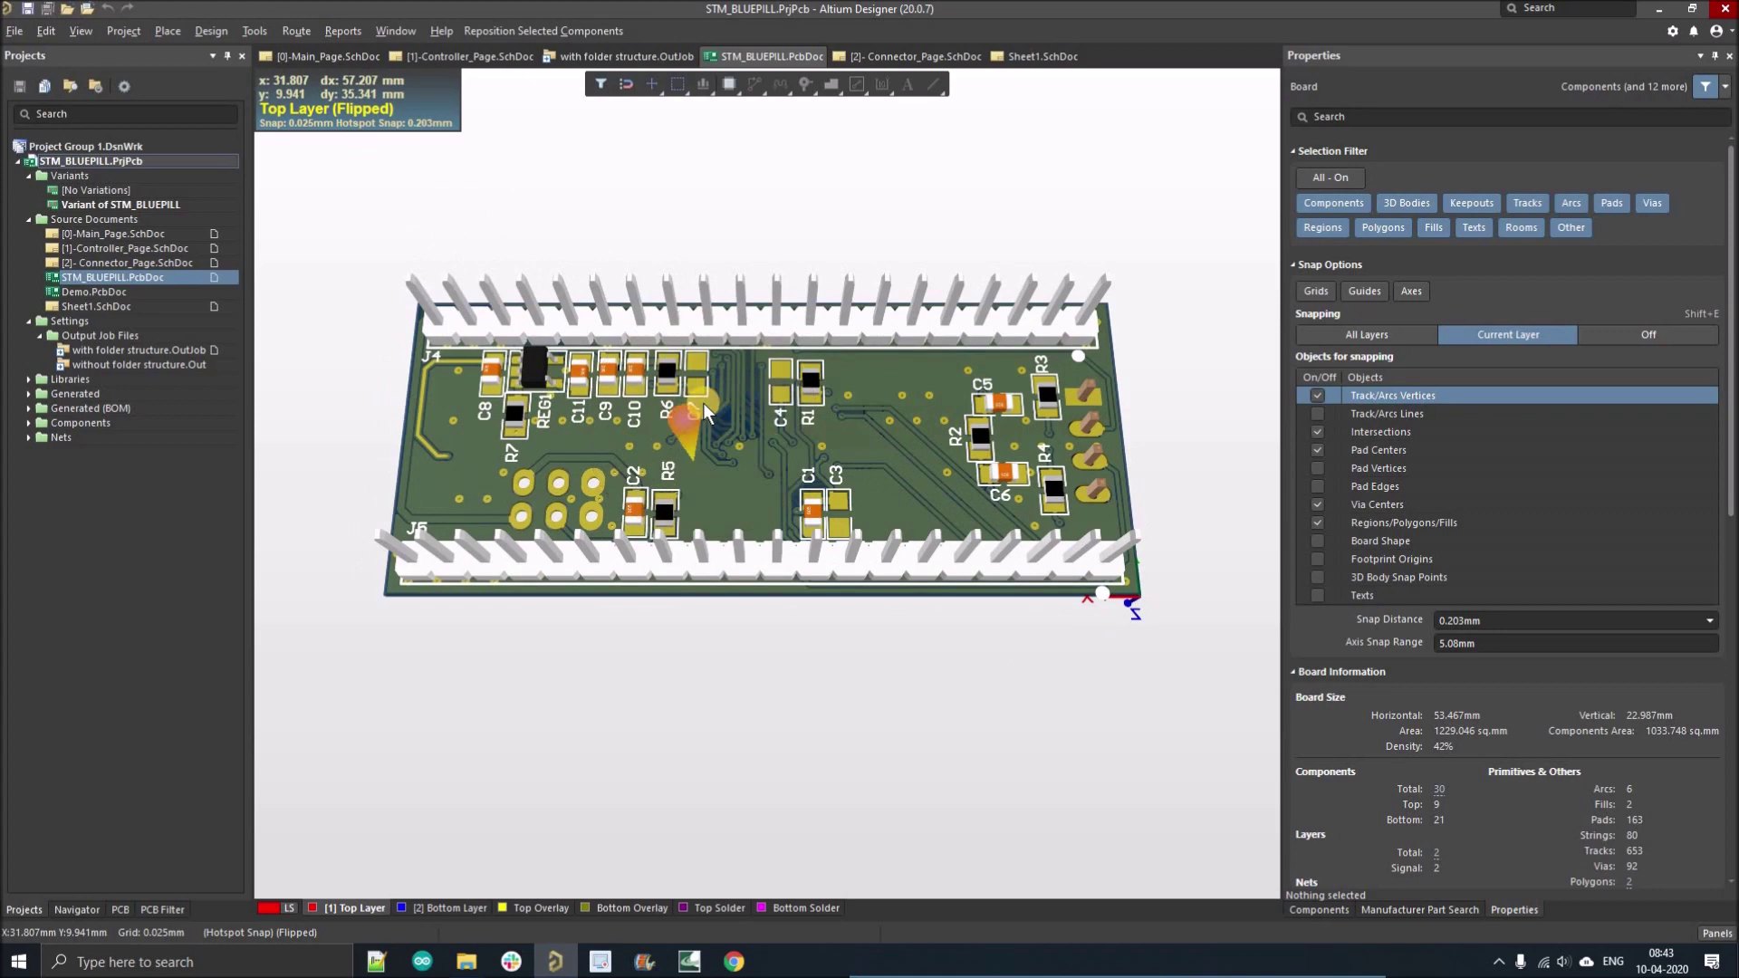
{"action": "scroll", "coordinate": [688, 407], "scroll_direction": "up", "scroll_amount": 4, "text": "ctrl"}
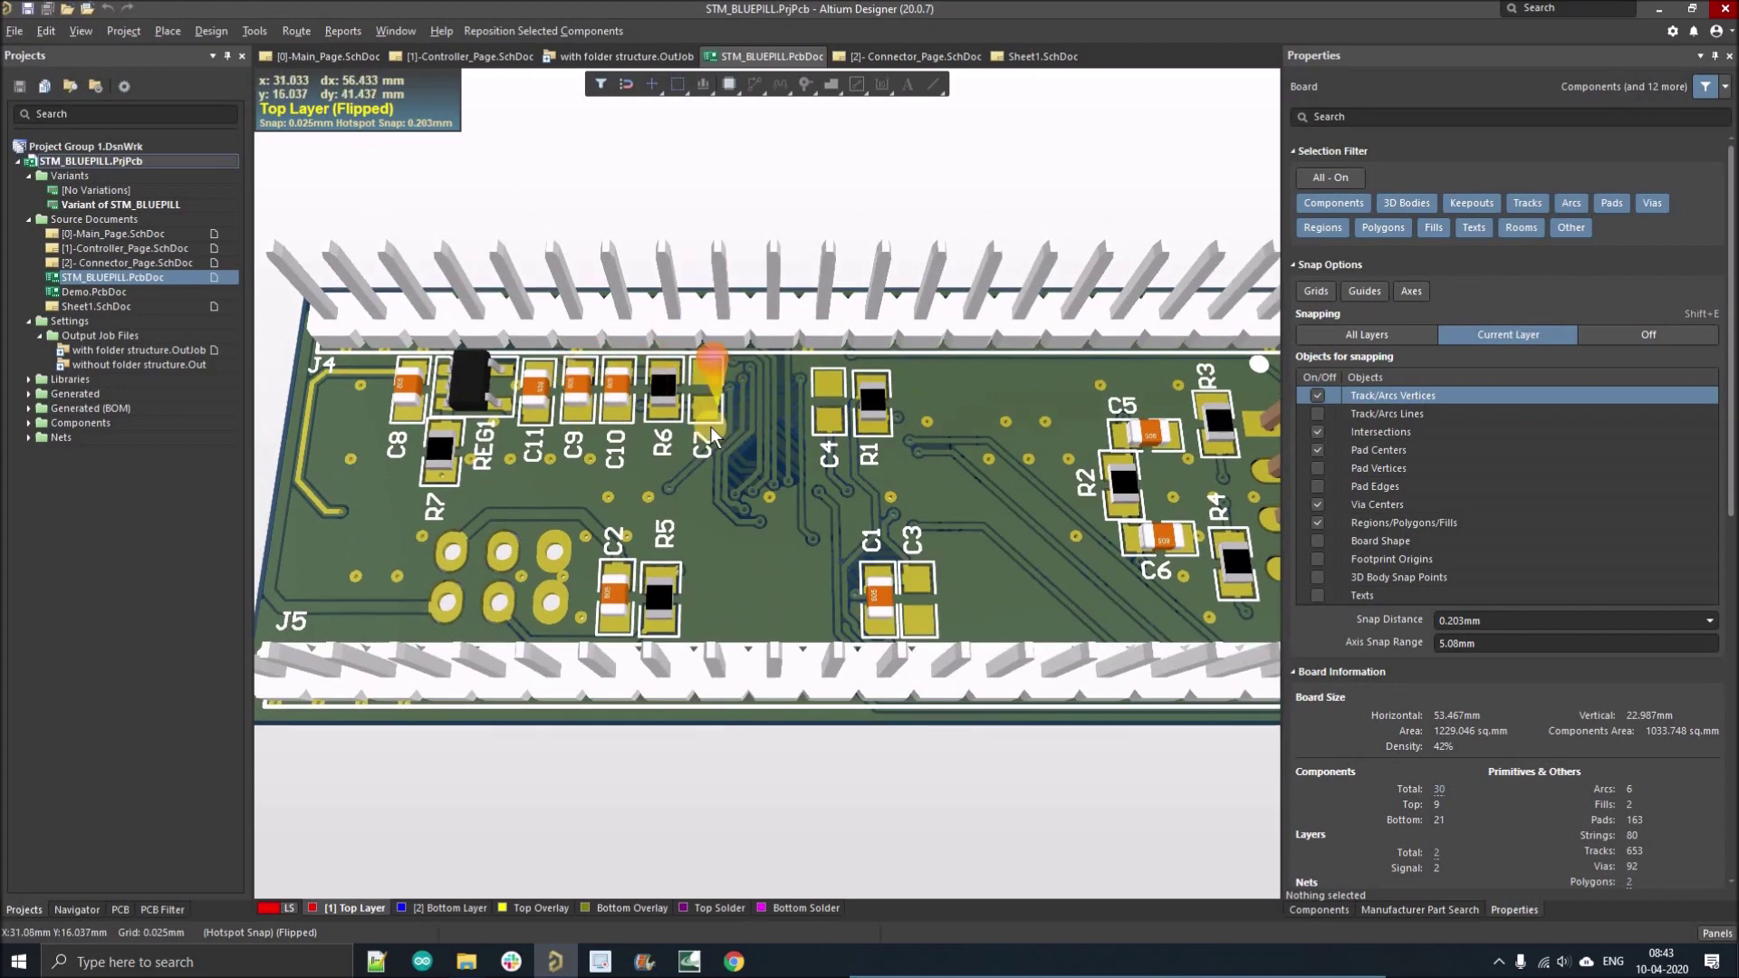
{"action": "scroll", "coordinate": [752, 450], "scroll_direction": "down", "scroll_amount": 1, "text": "ctrl"}
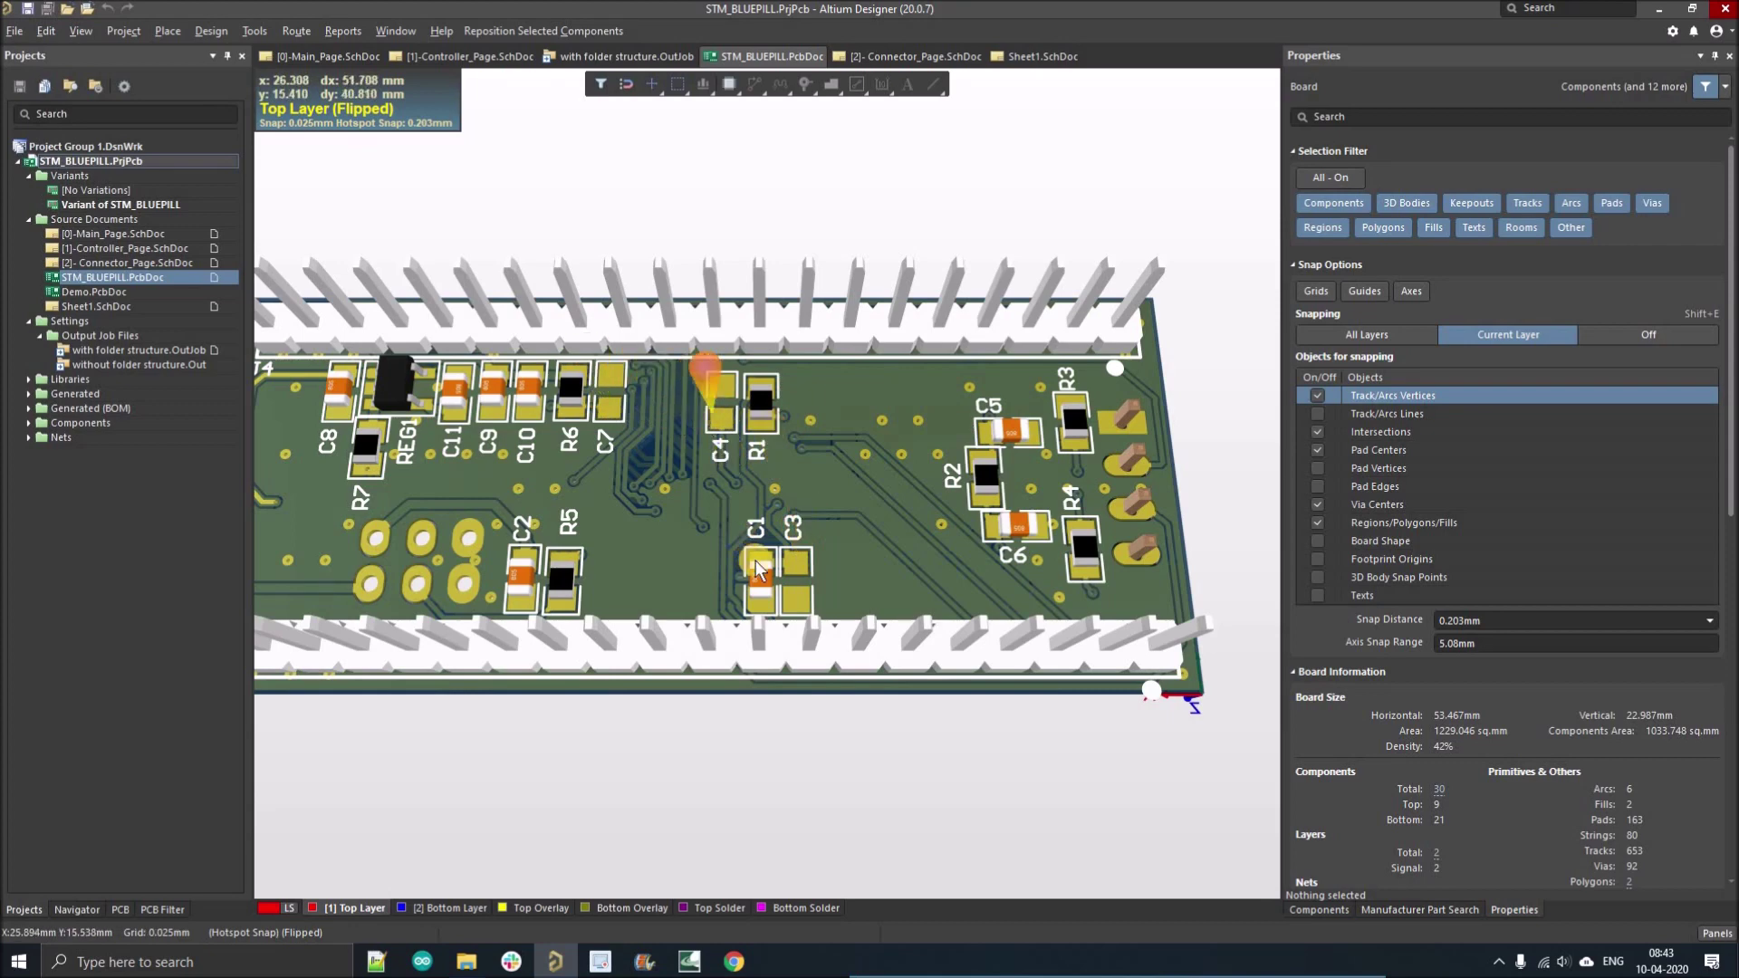
{"action": "right_click_drag", "start_coordinate": [422, 538], "coordinate": [611, 555]}
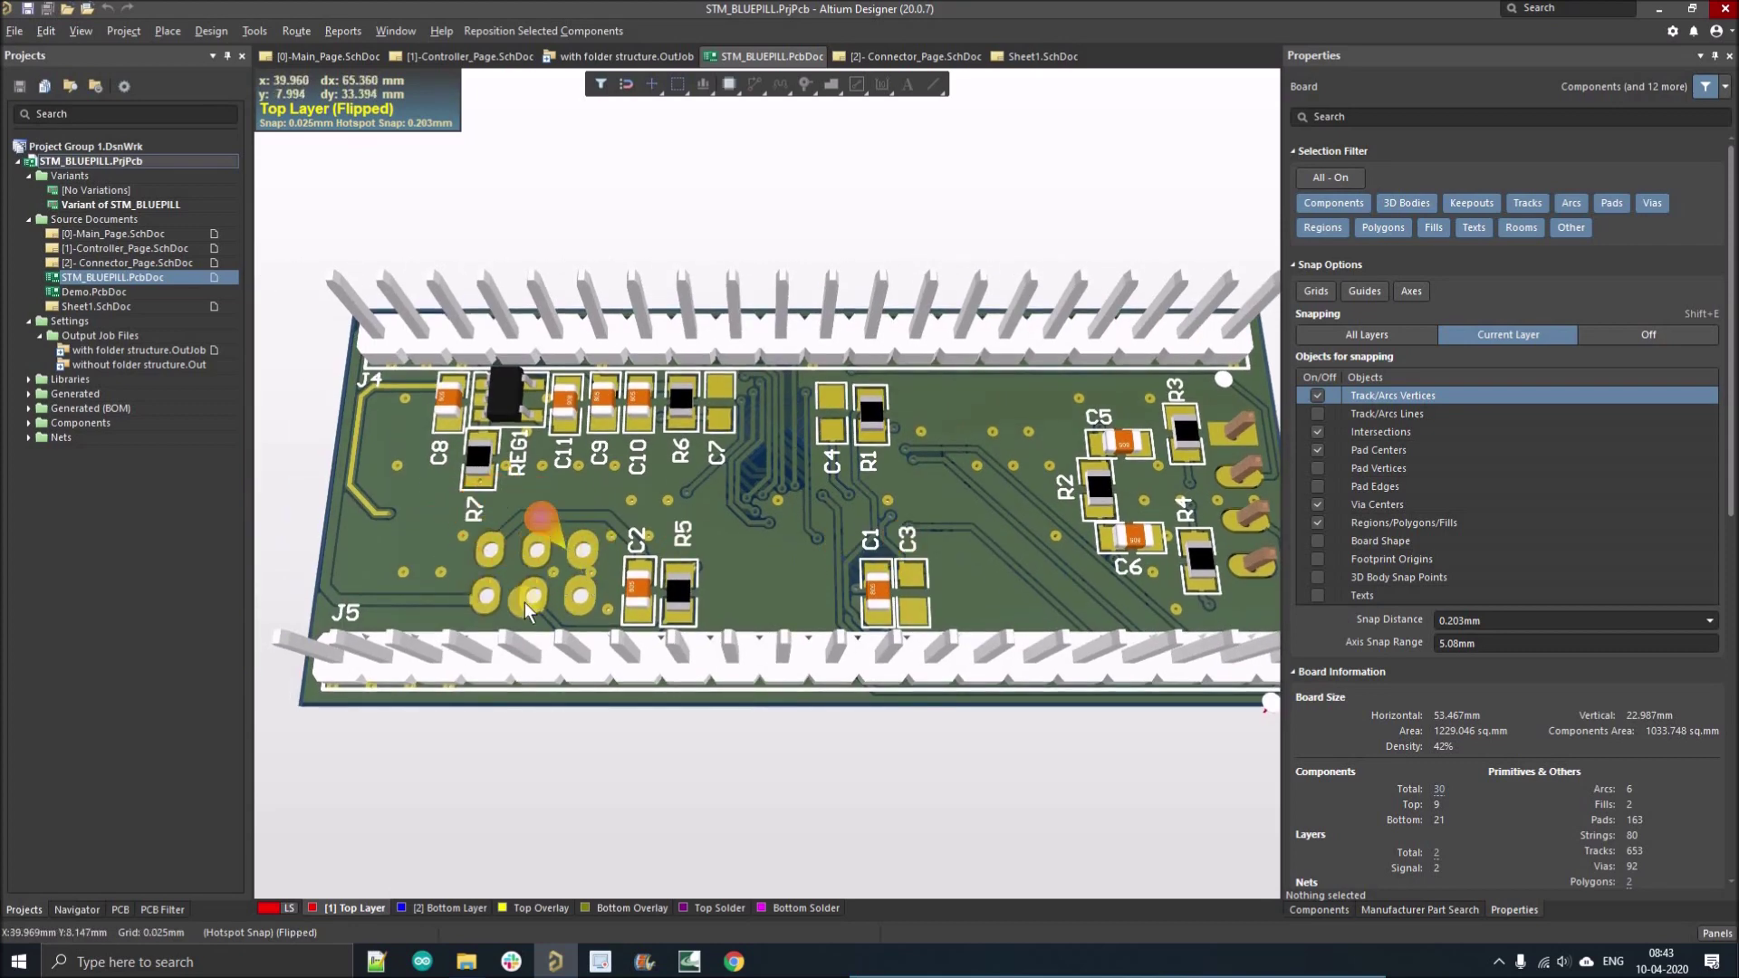
{"action": "double_click", "coordinate": [83, 190]}
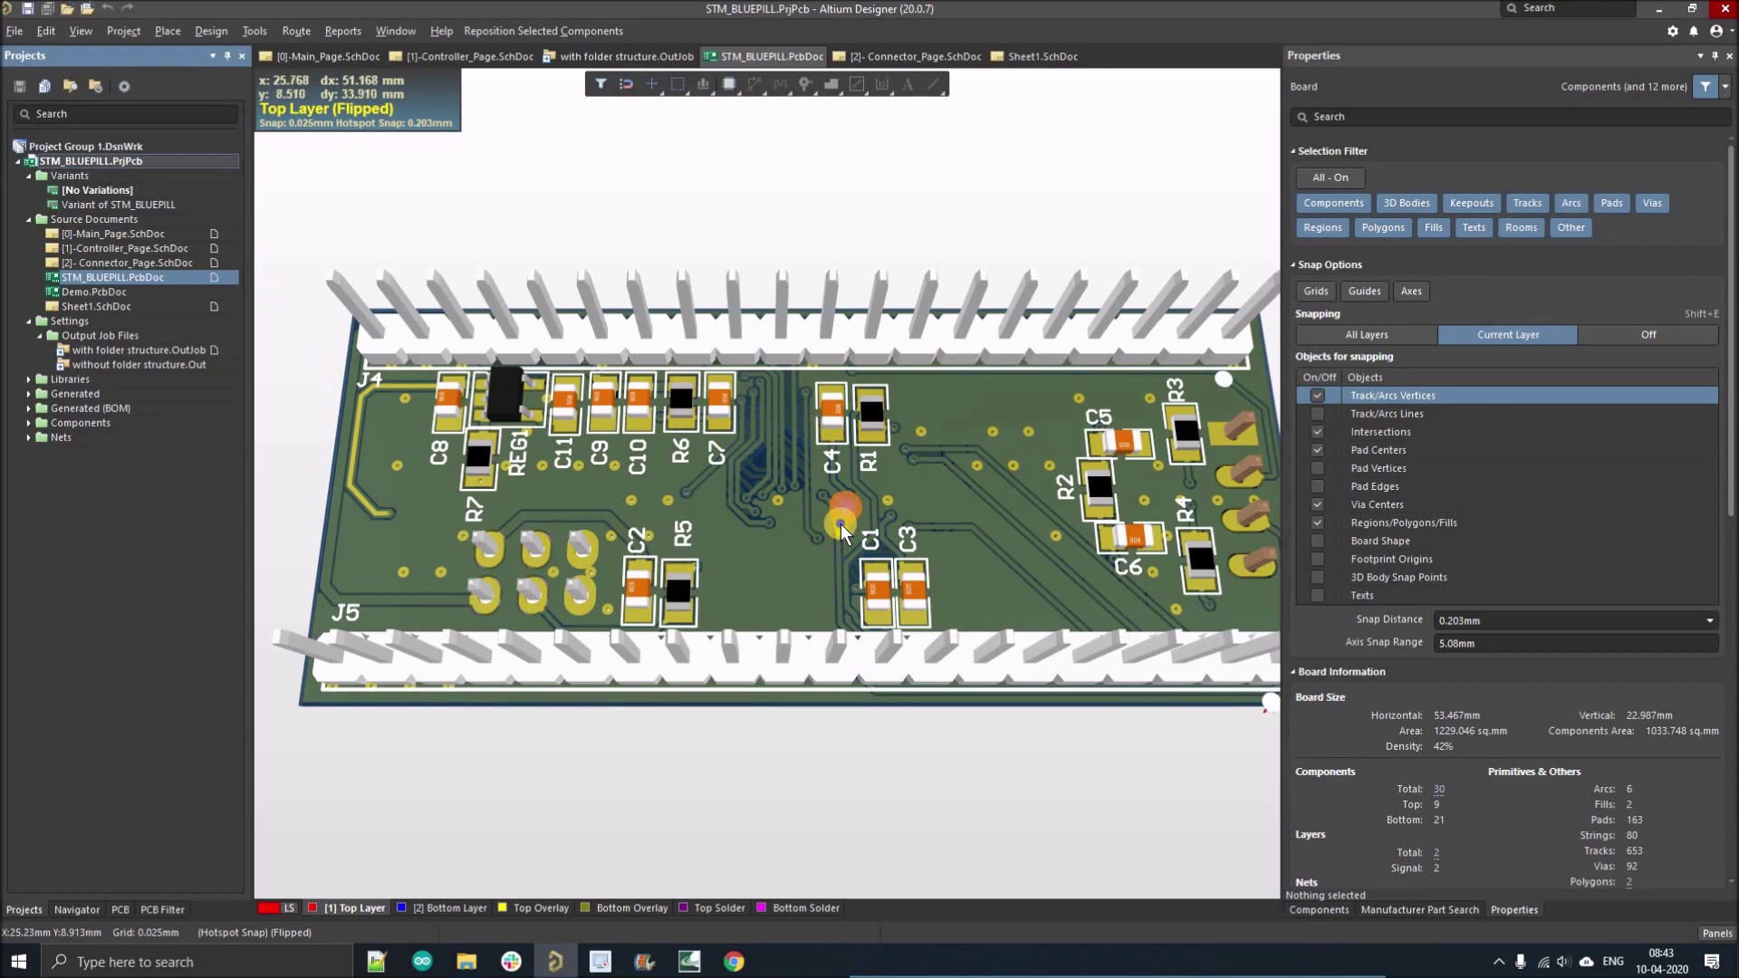
Flip the 3D board back to its top side and tilt it to show J2 fitted.
{"action": "scroll", "coordinate": [828, 507], "scroll_direction": "down", "scroll_amount": 2}
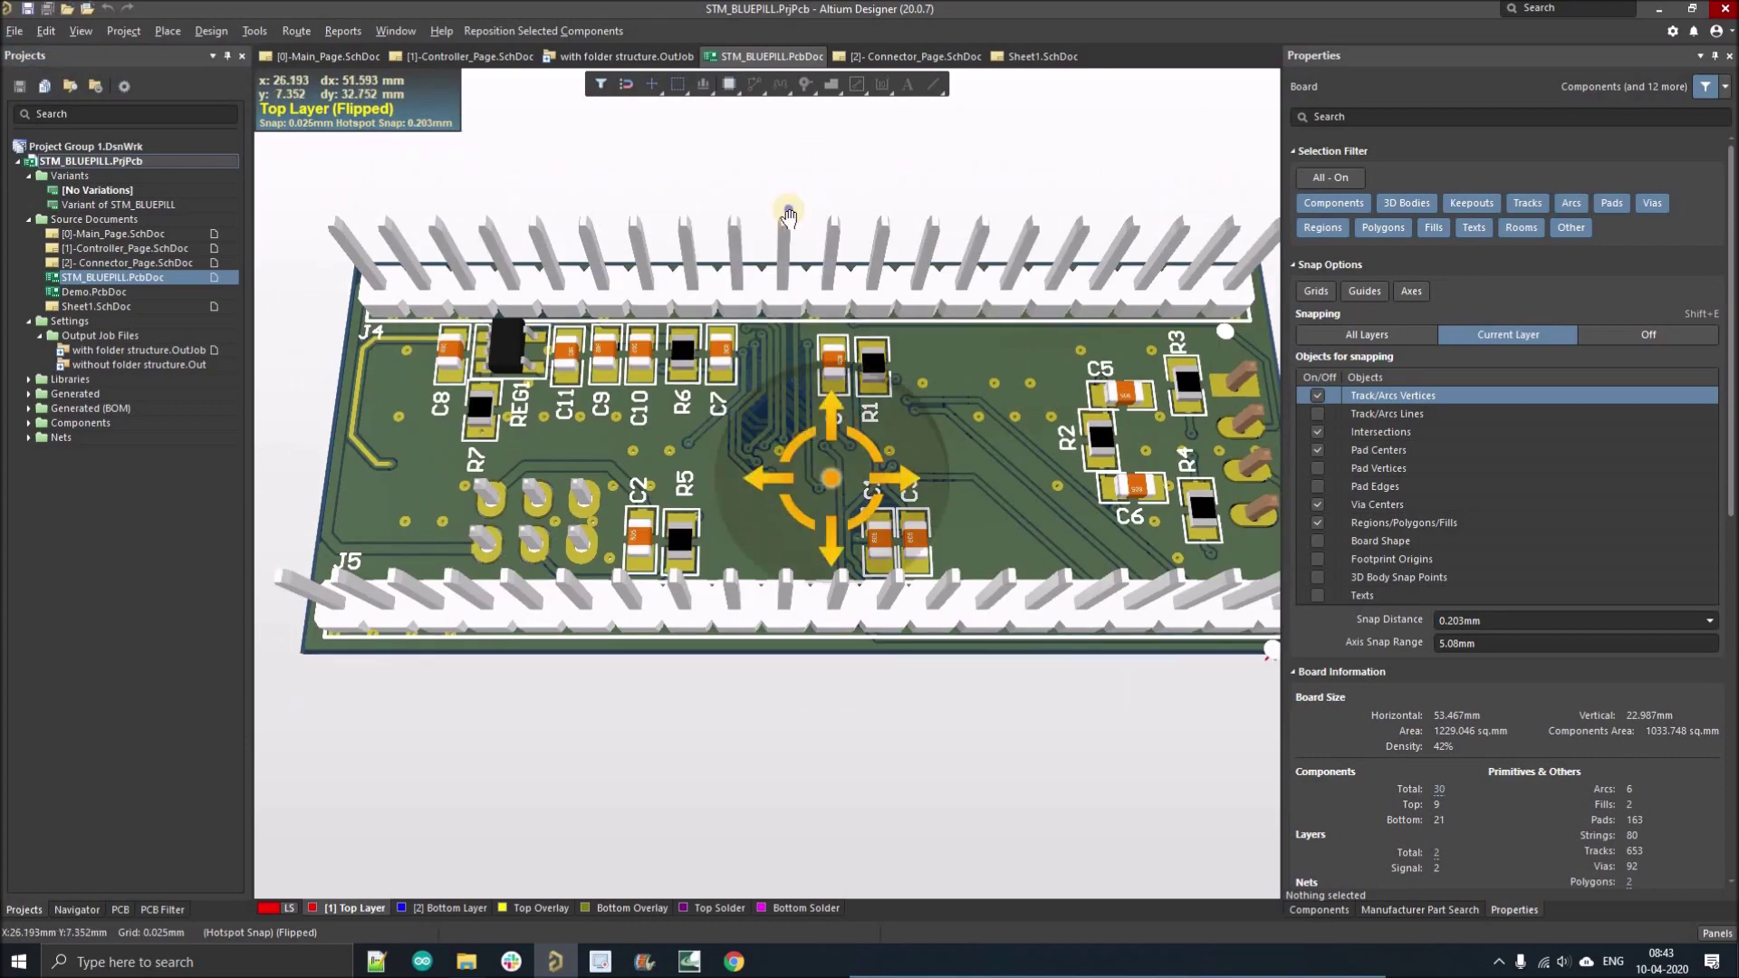
{"action": "key", "text": "v"}
{"action": "key", "text": "b"}
{"action": "right_click_drag", "start_coordinate": [744, 516], "coordinate": [808, 498], "text": "shift"}
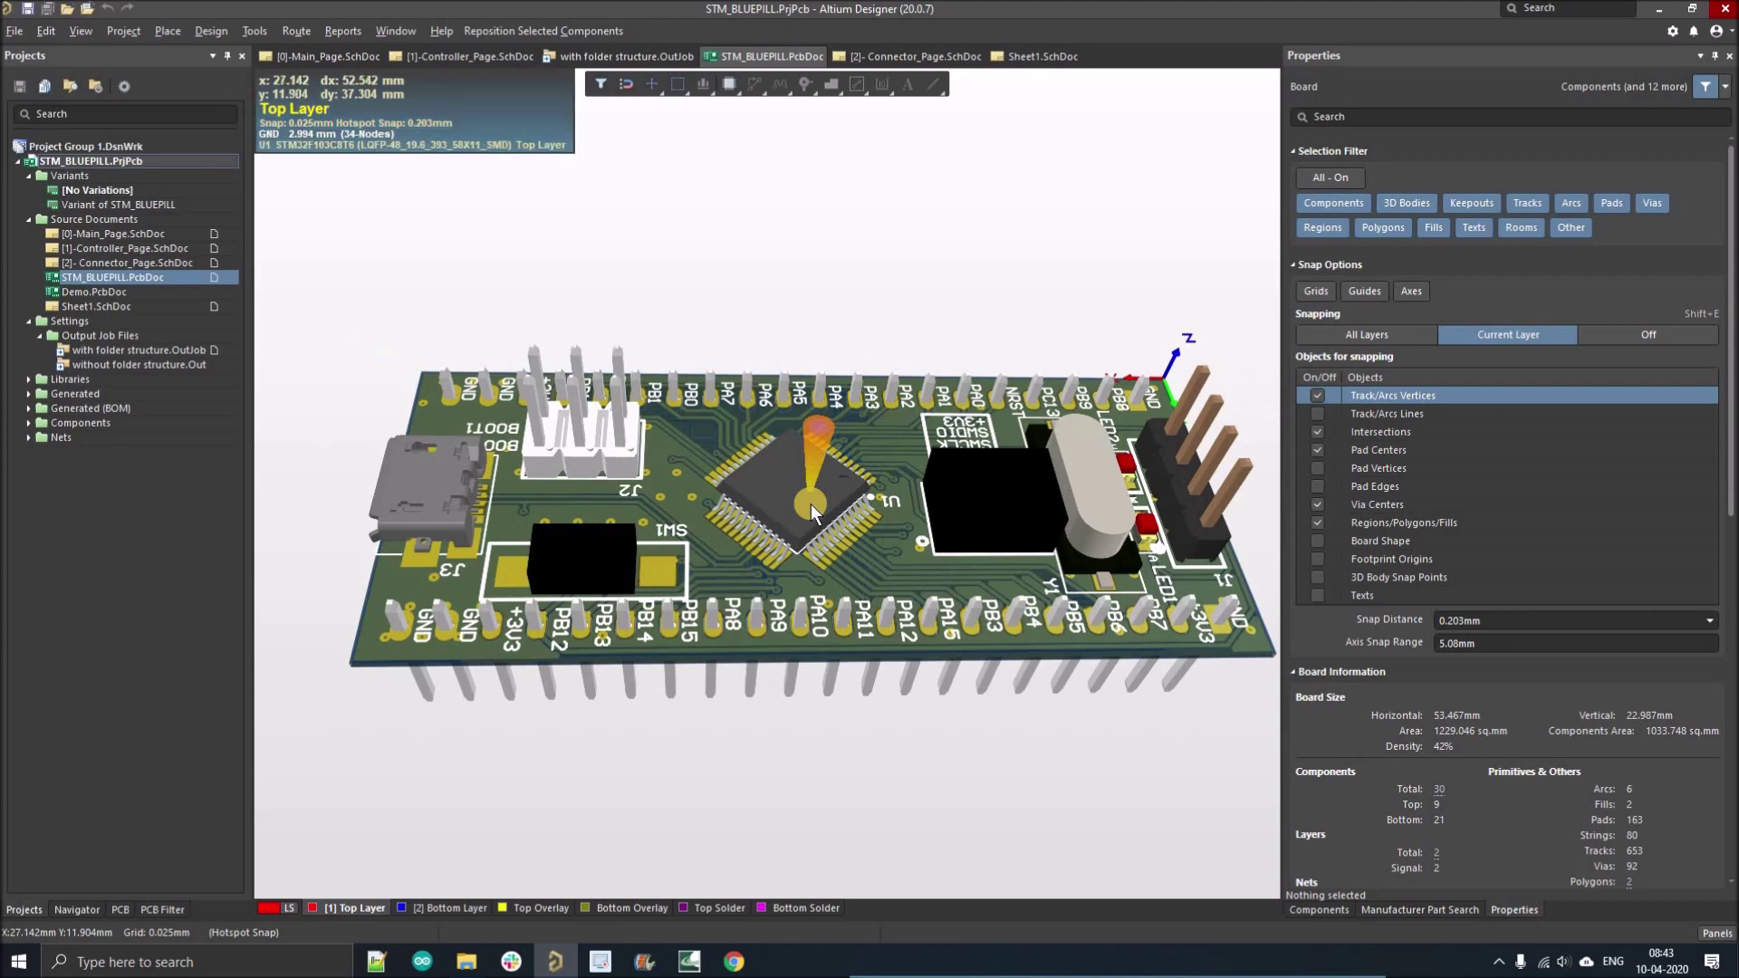
{"action": "right_click_drag", "start_coordinate": [812, 504], "coordinate": [811, 525]}
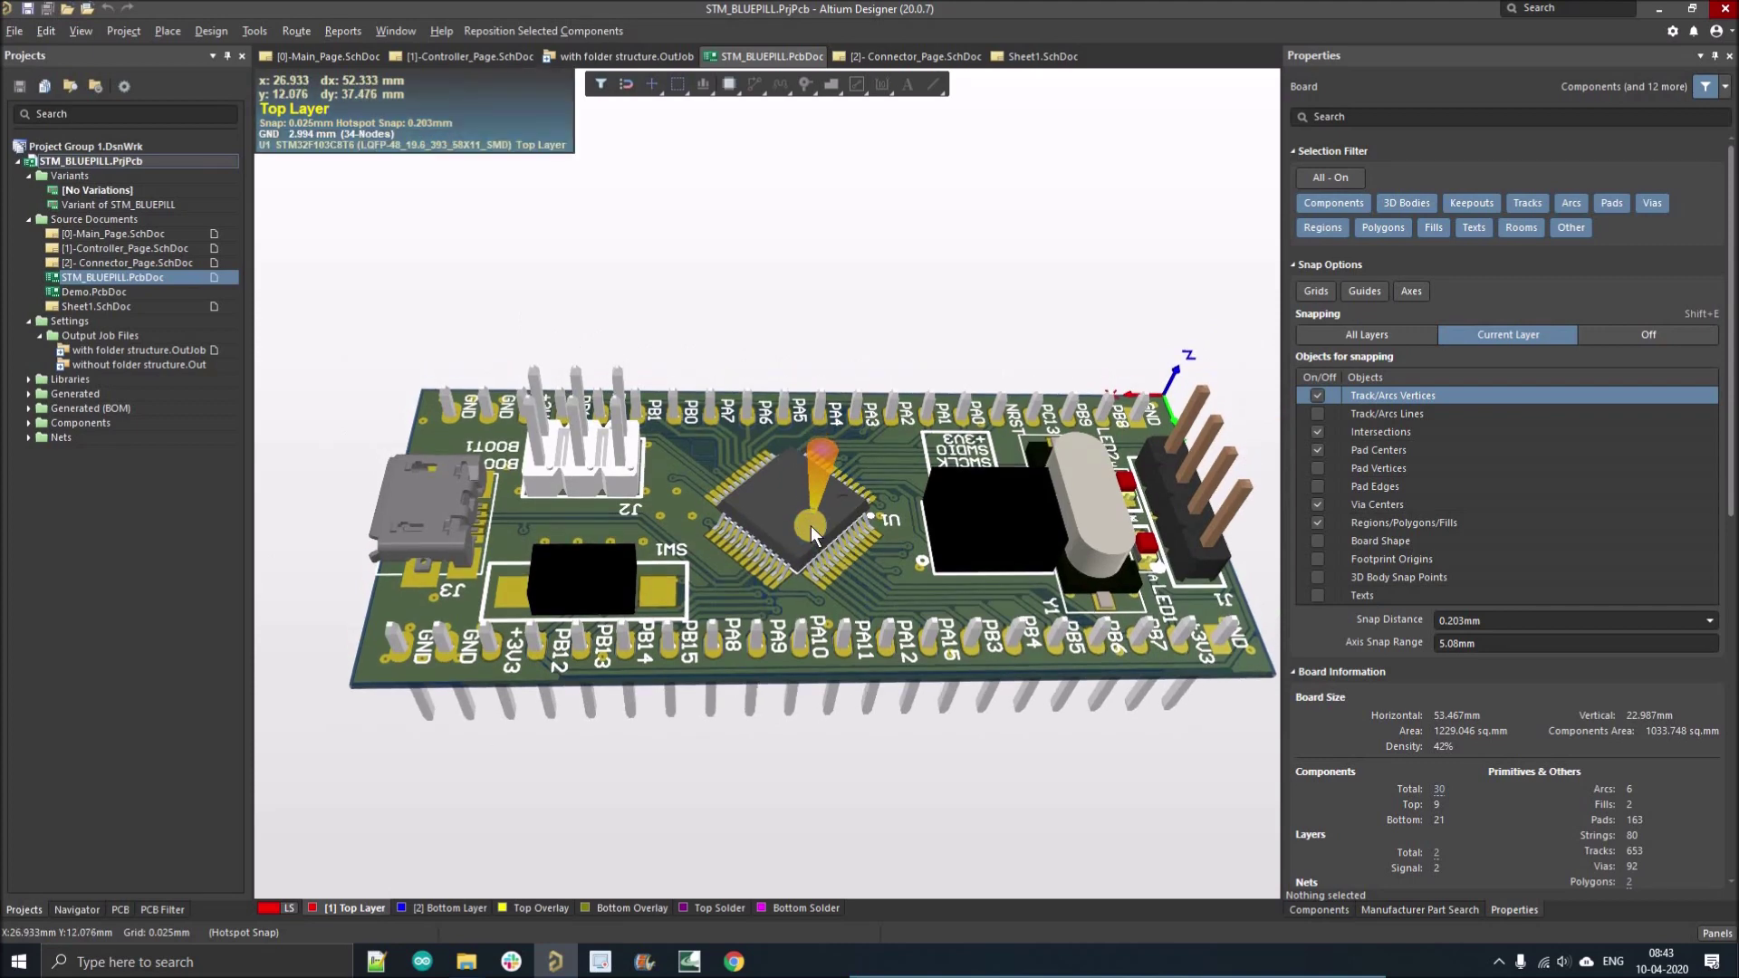